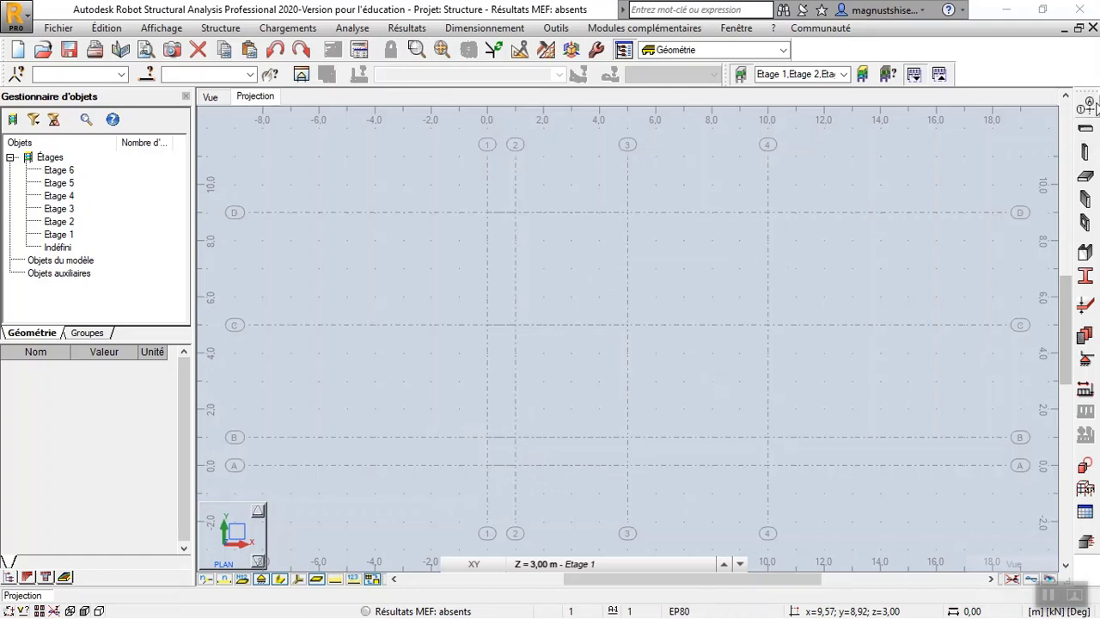
- Add an X construction line at 11 m, repeated once at 1 m spacing from line 4, and apply the grid
click(1088, 106)
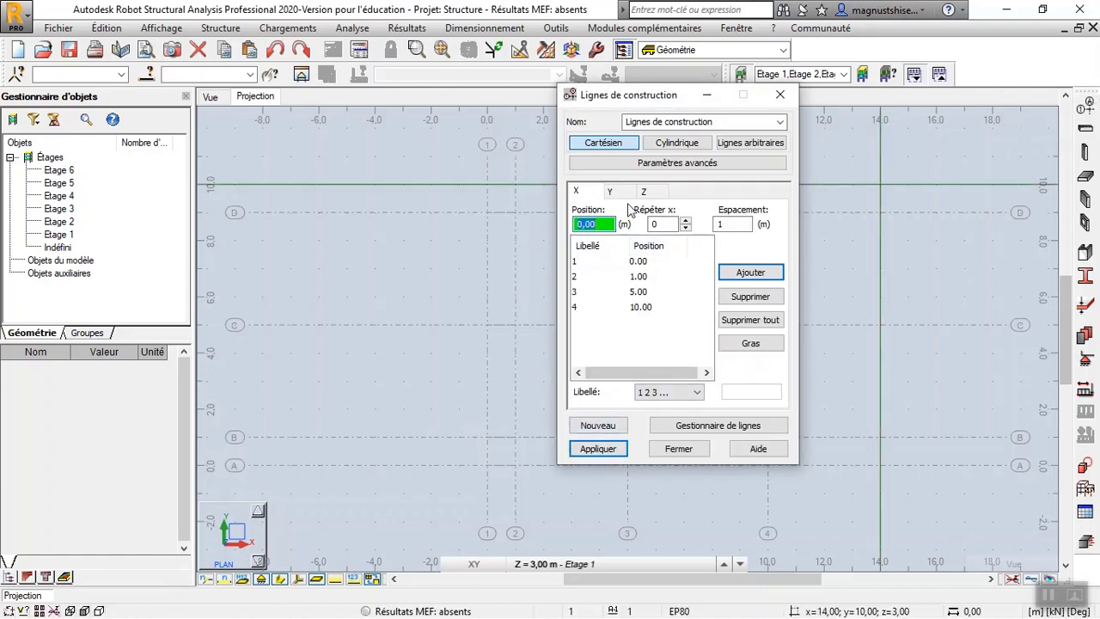
click(601, 309)
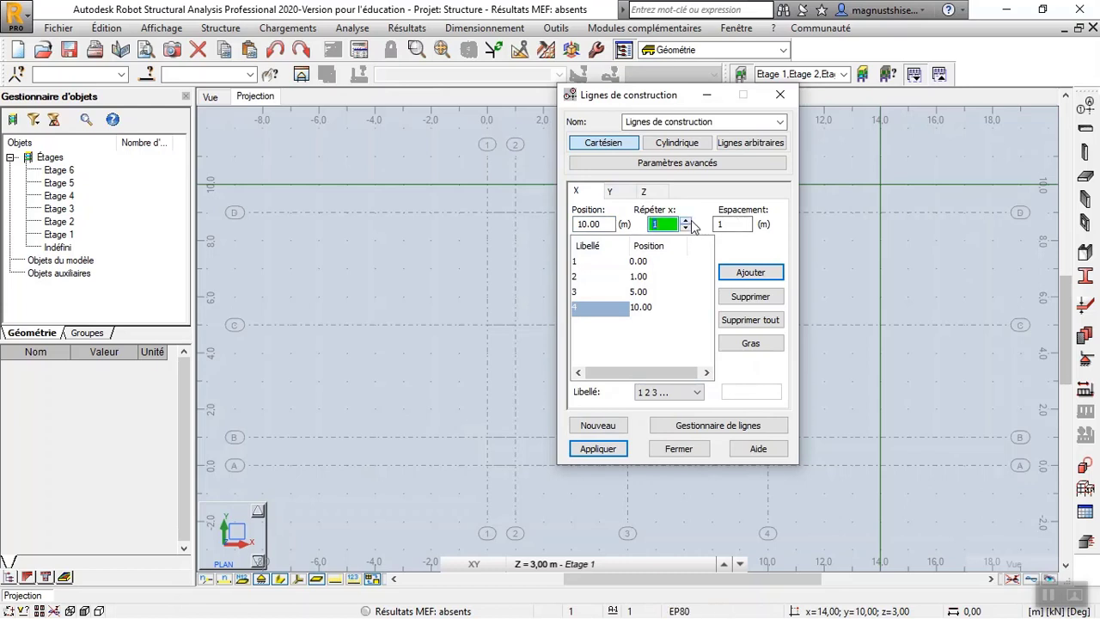
click(749, 273)
click(619, 451)
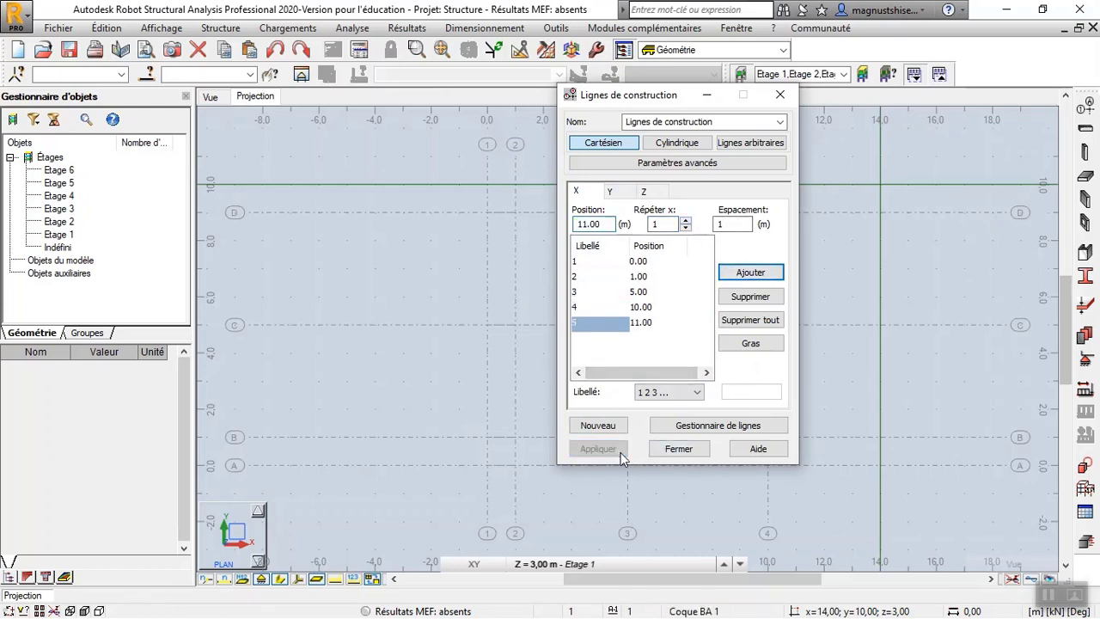
click(676, 447)
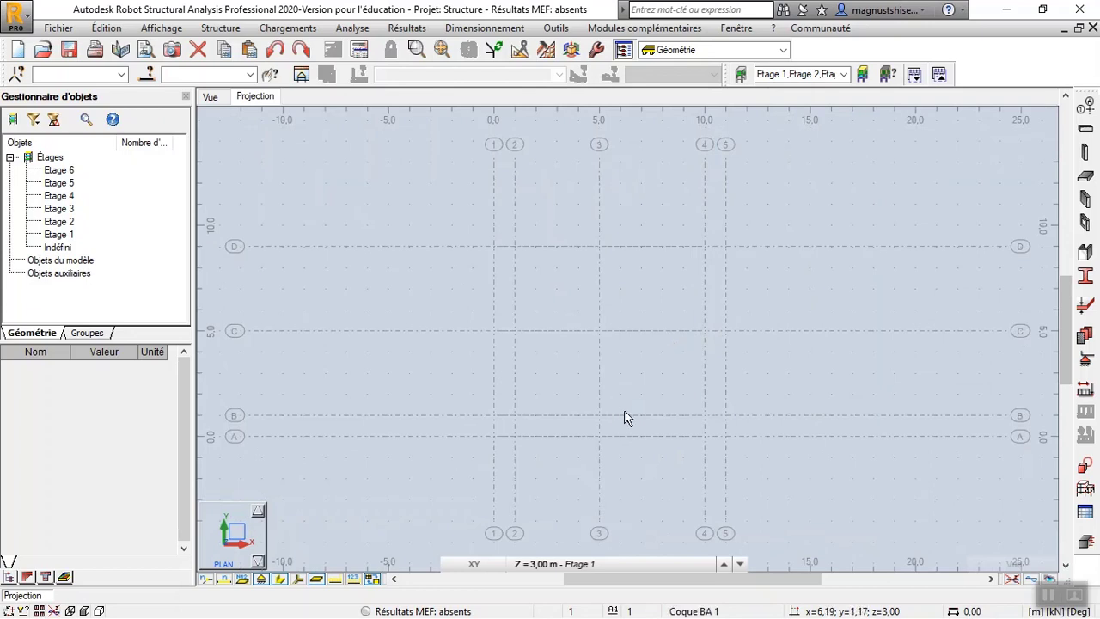
- Set up a new column as type Poteau BA with section C R30x50, ready to pick its origin
click(1084, 152)
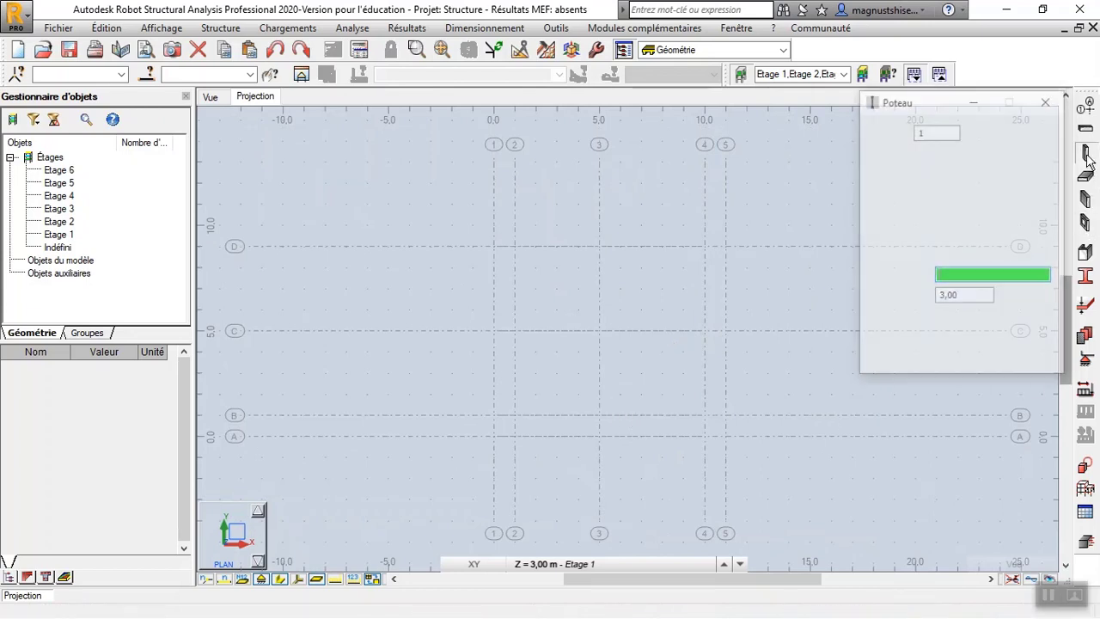
drag(908, 108, 228, 62)
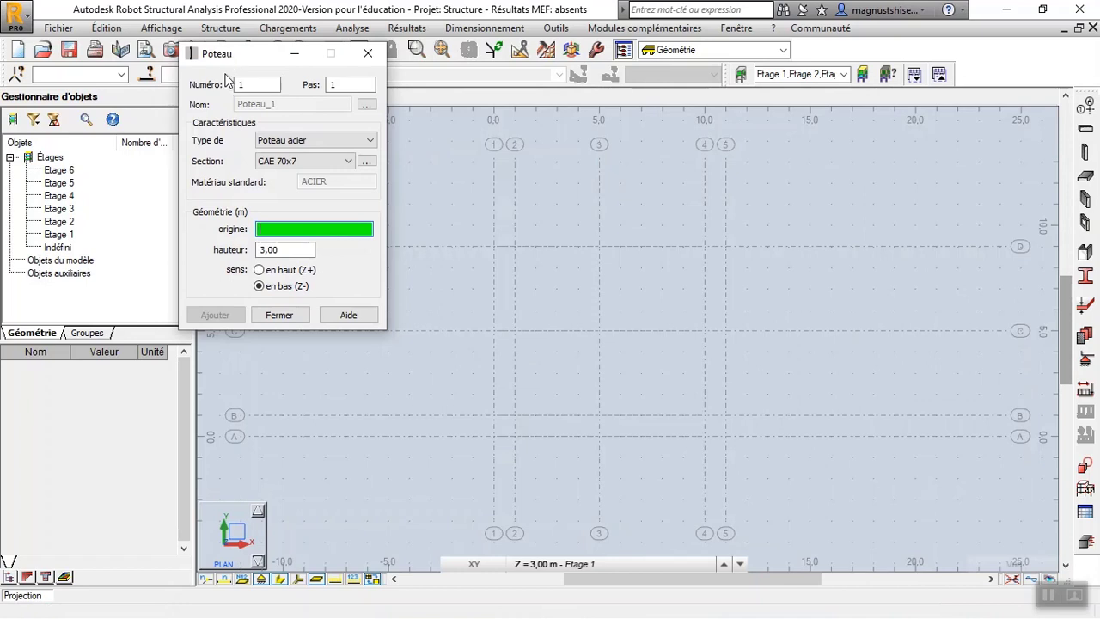
click(277, 143)
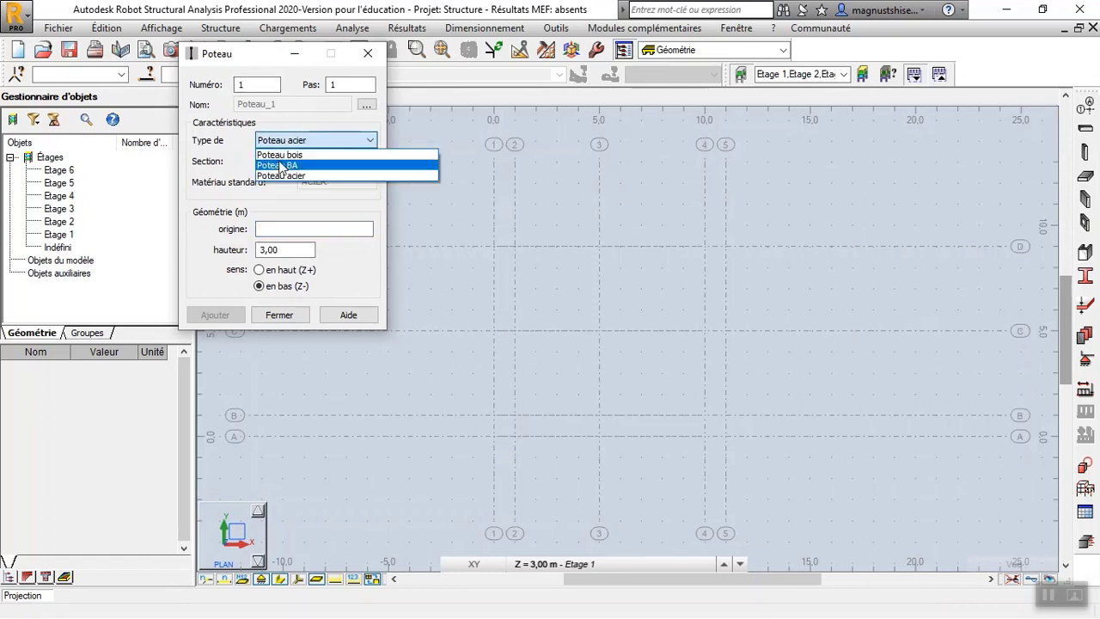
click(281, 167)
click(281, 164)
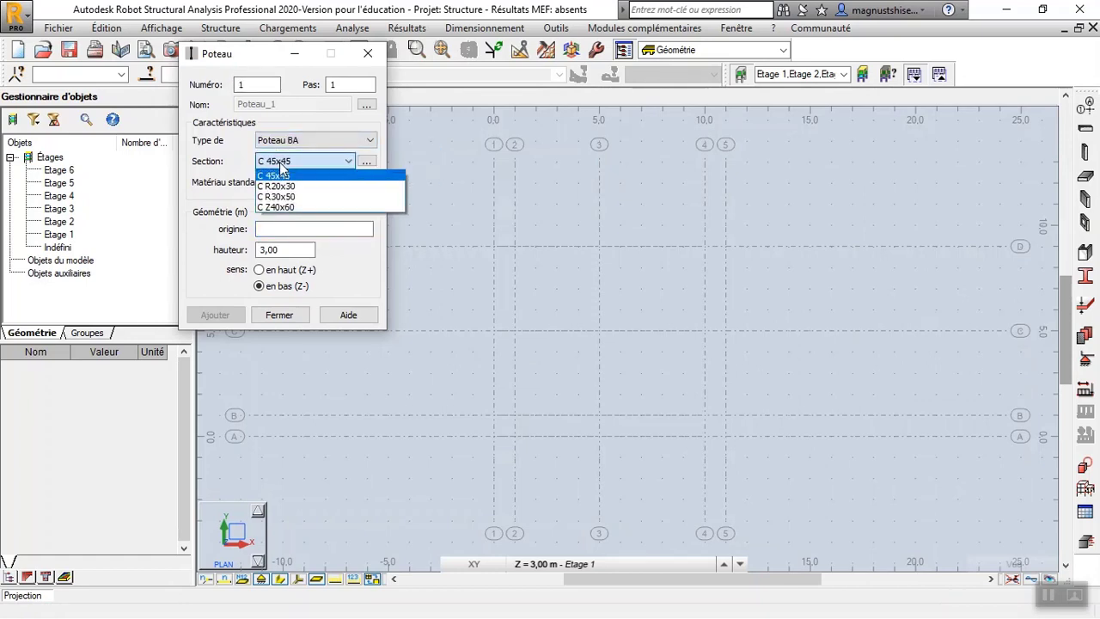
click(282, 197)
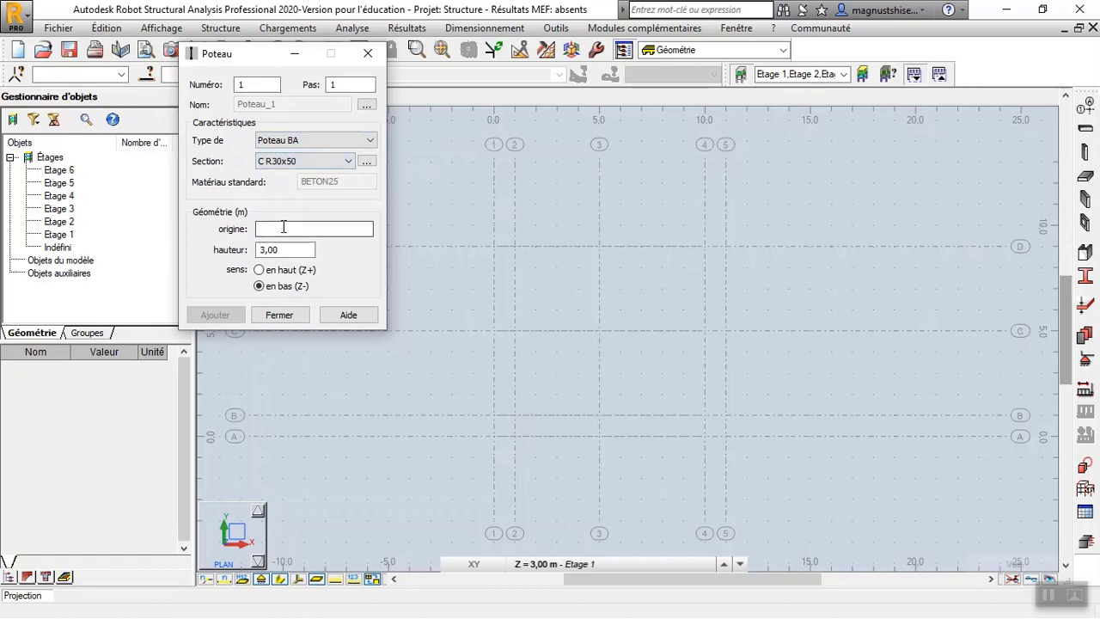
click(284, 228)
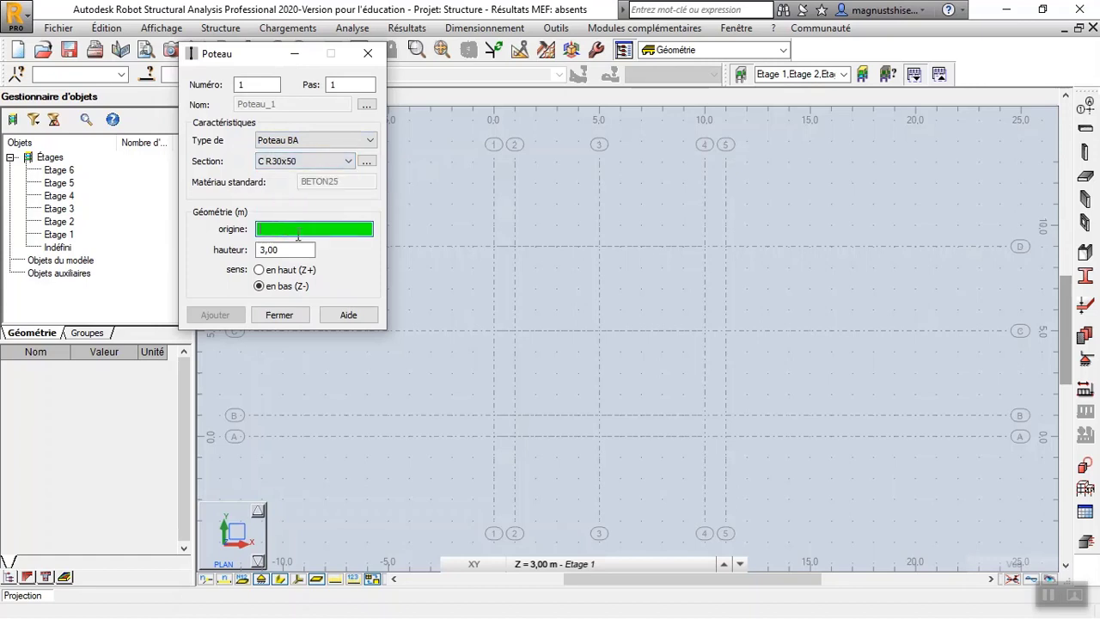
- Place columns on axis A at lines 1 and 5, and on axis B at lines 2, 3 and 4
click(493, 440)
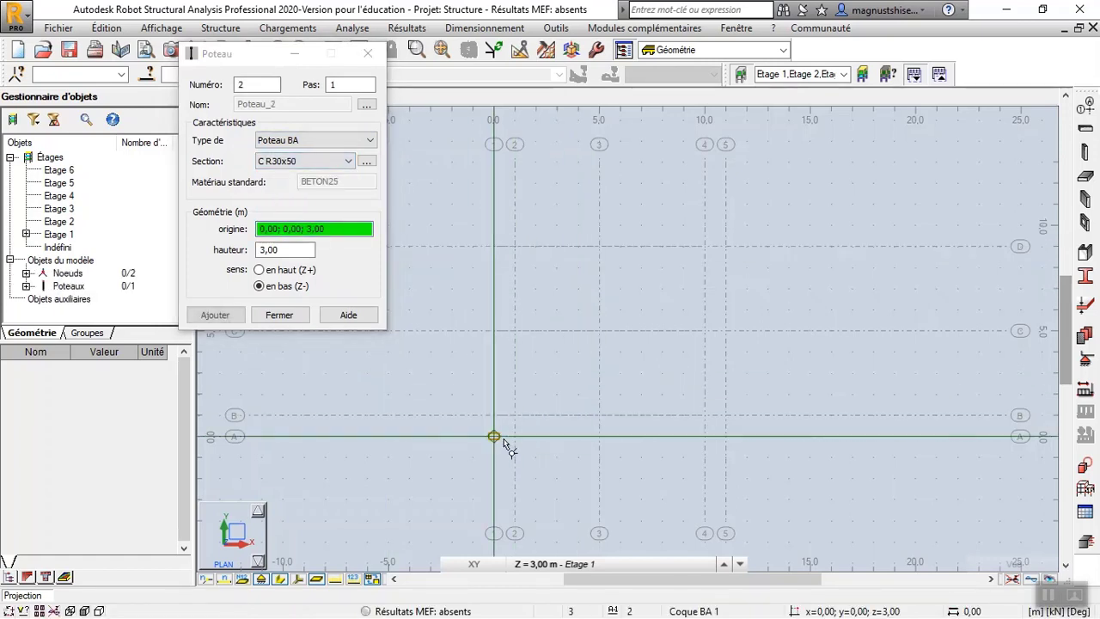
click(513, 415)
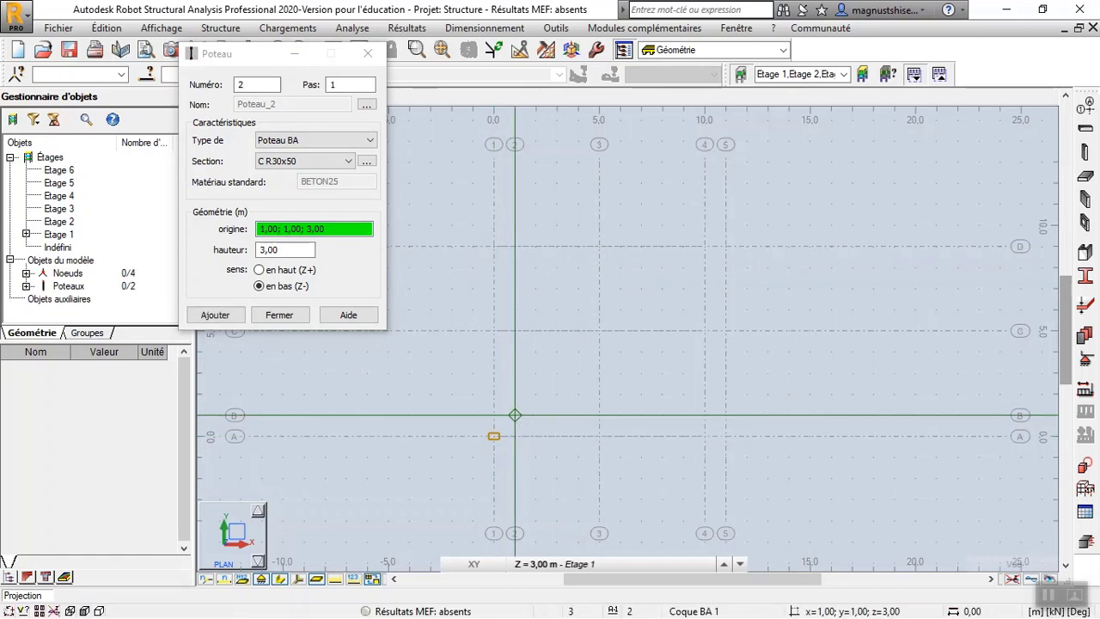
click(728, 438)
click(706, 418)
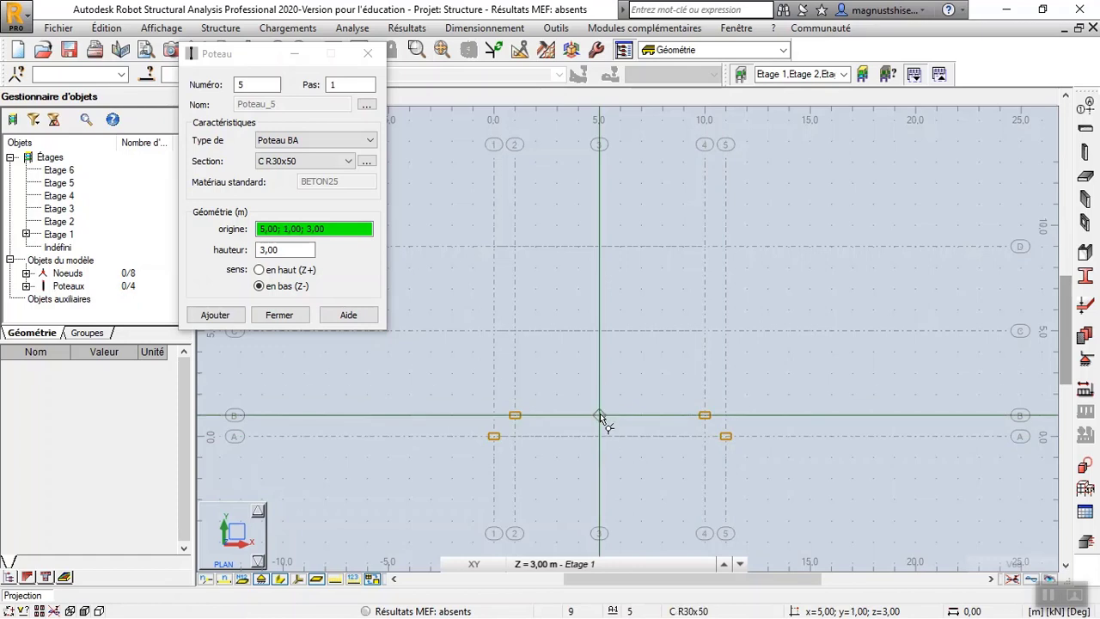
click(599, 415)
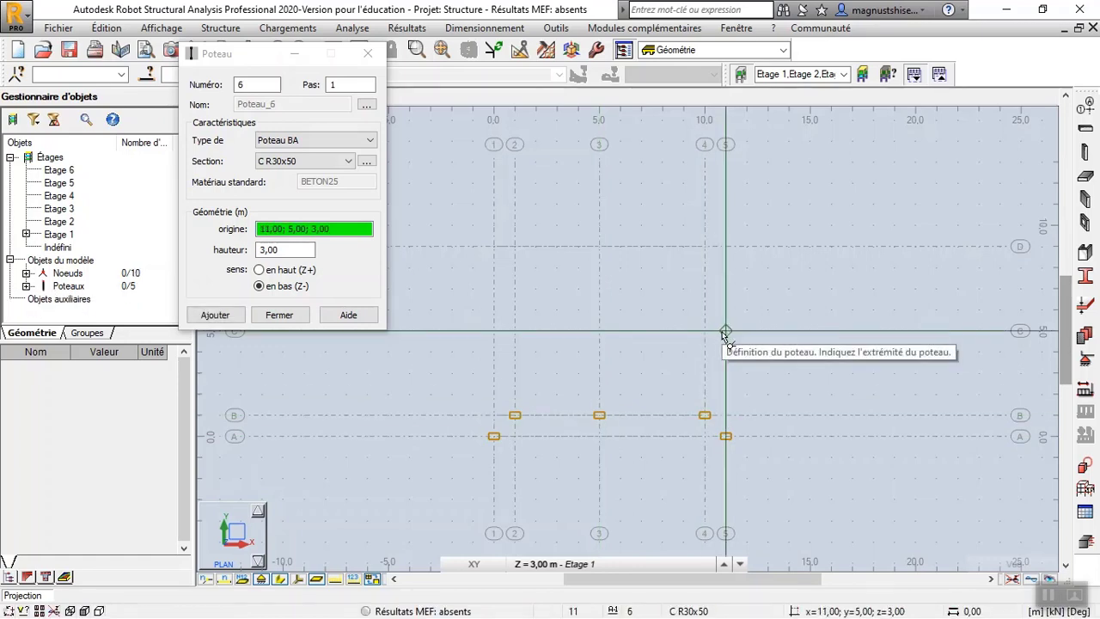
- Place columns along axis C at its intersections with lines 1, 2, 3, 4 and 5
click(725, 333)
click(705, 331)
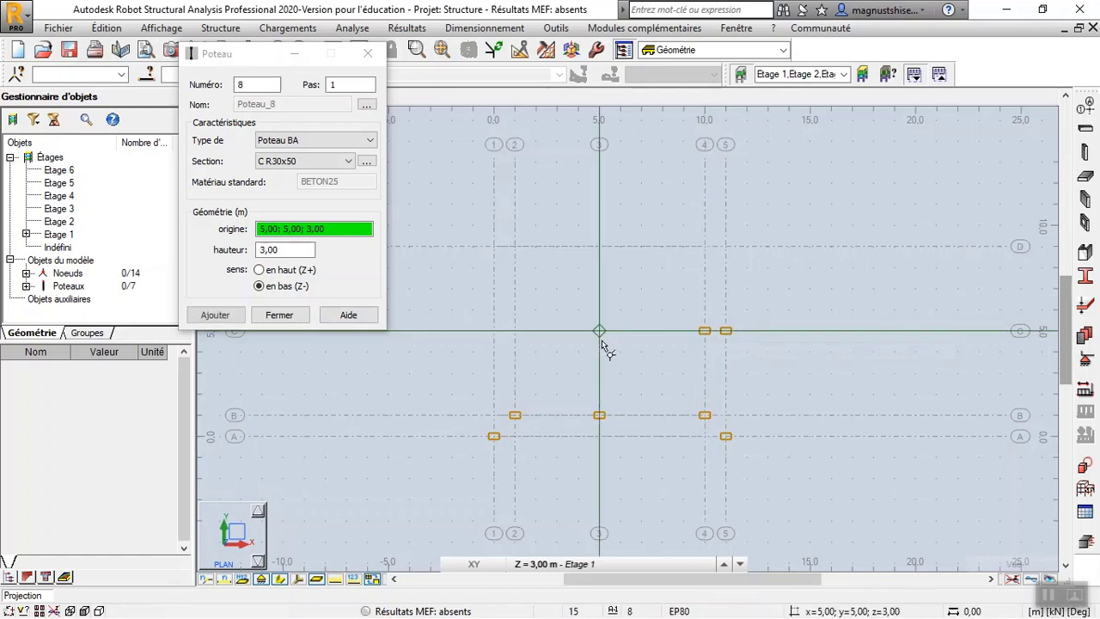
click(598, 332)
click(515, 331)
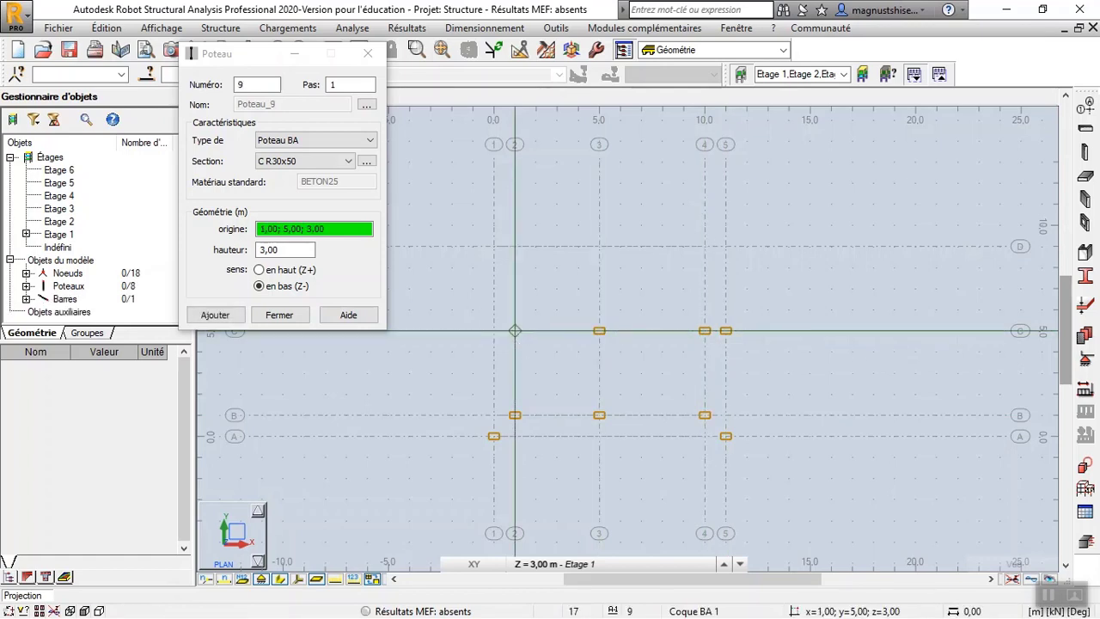
click(494, 330)
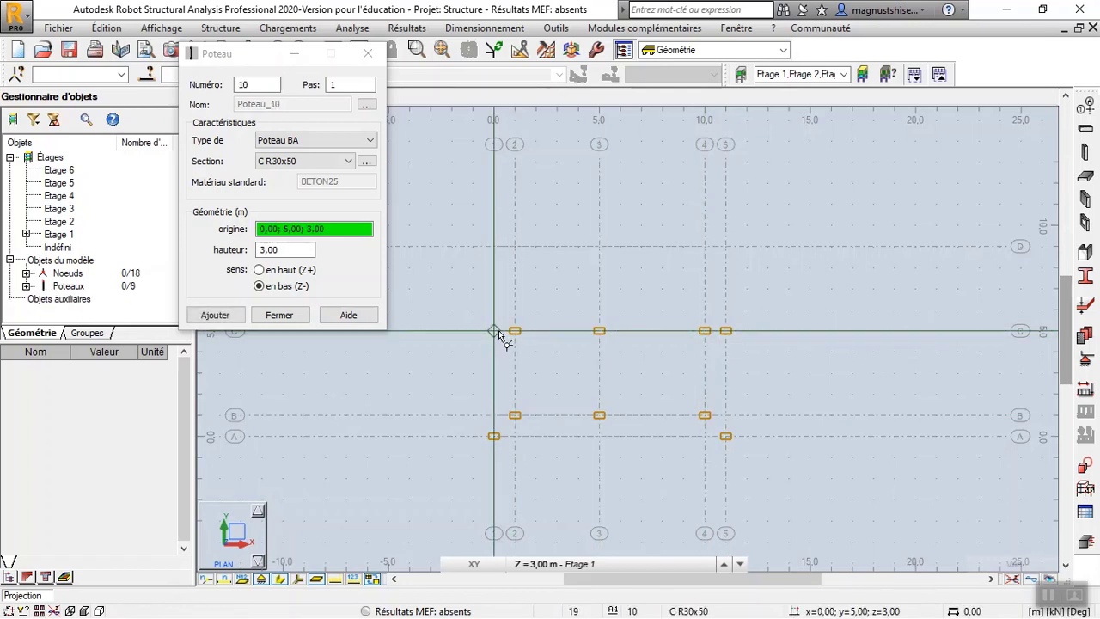
- Place columns along axis D at lines 1, 3 and 5, and finish the column placement
click(607, 250)
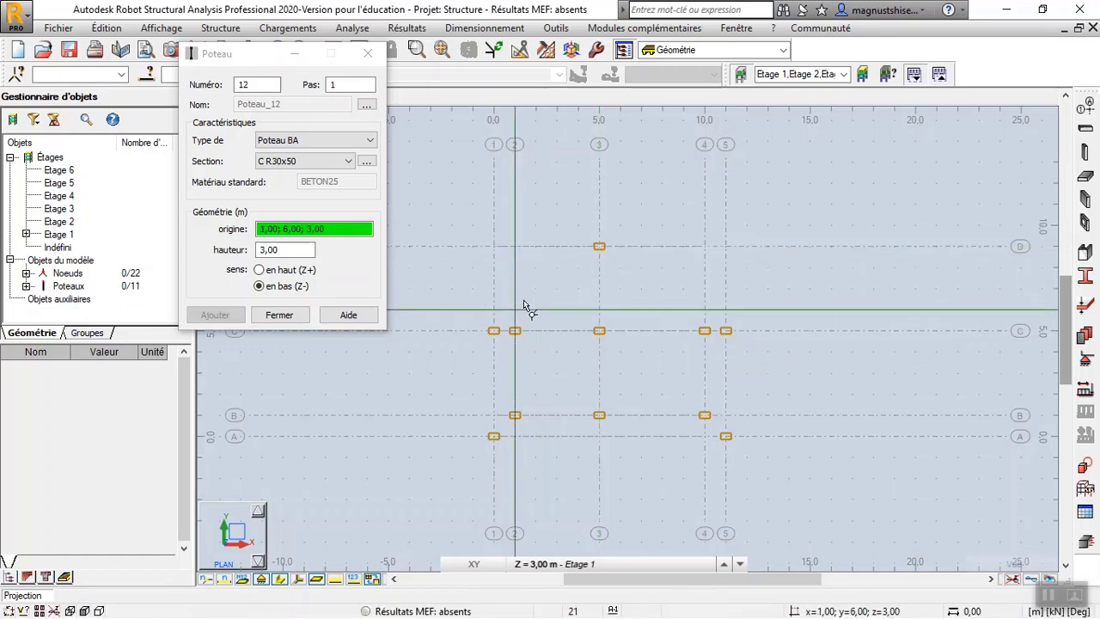
click(517, 276)
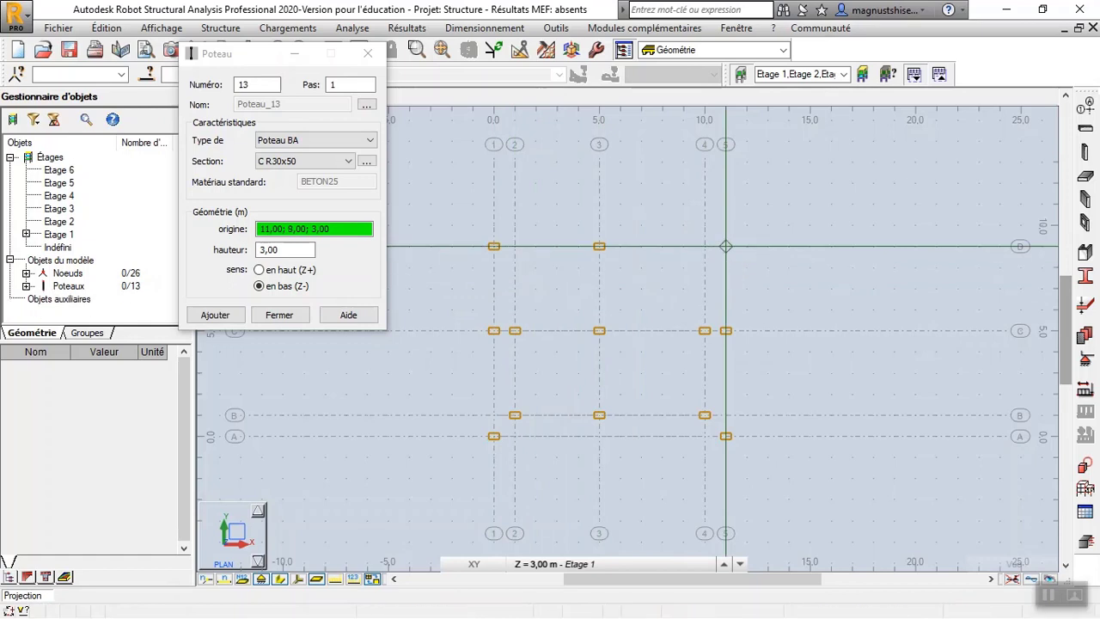
click(726, 252)
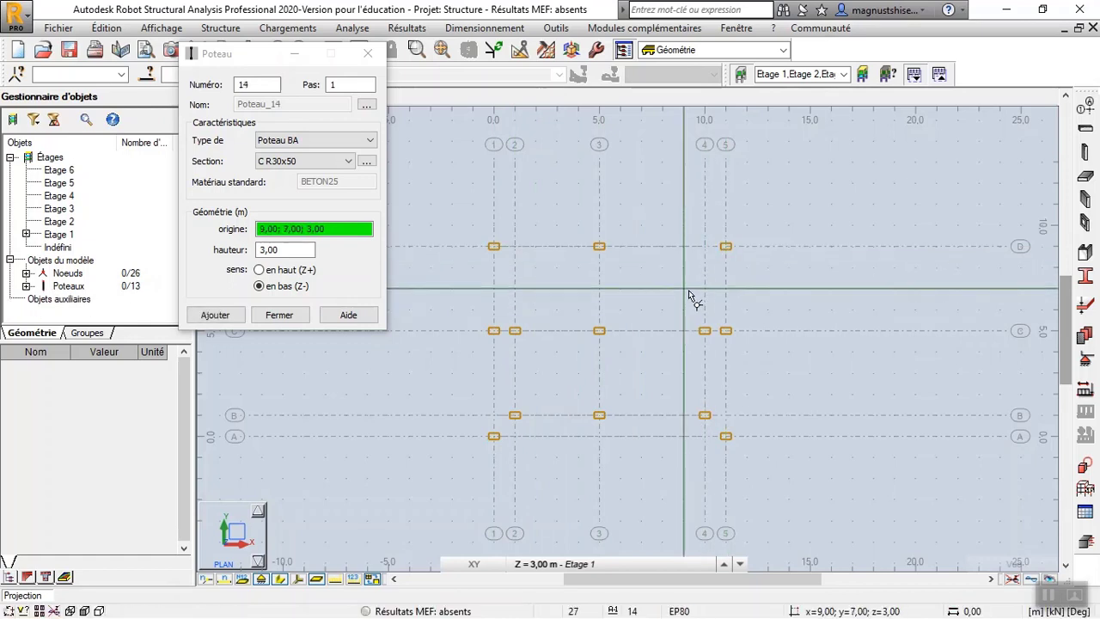
click(367, 54)
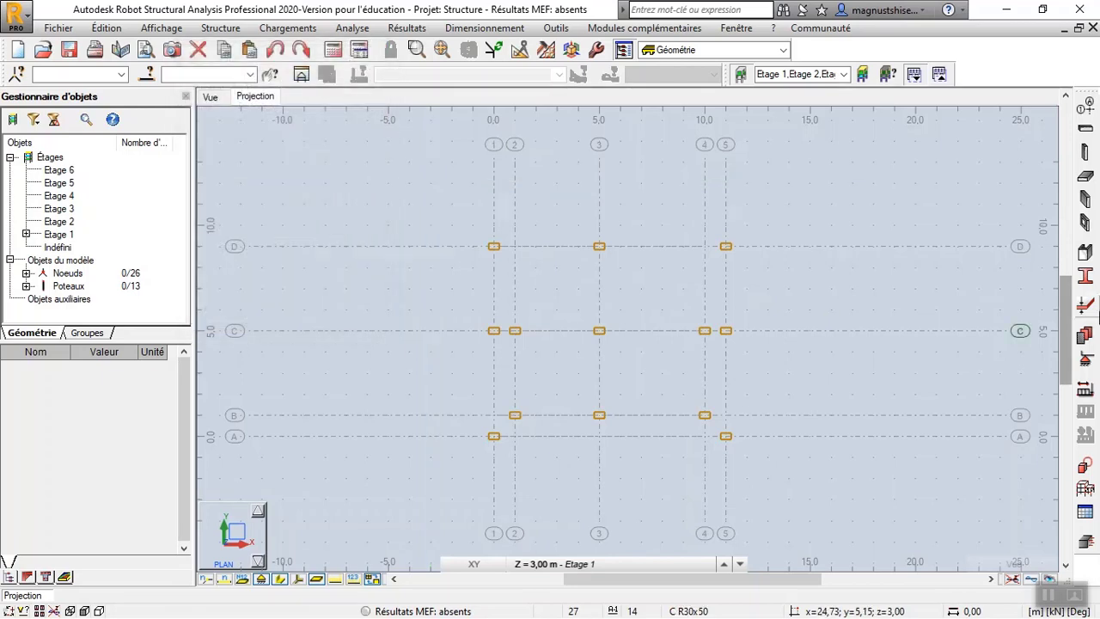
- Set up a new beam as type Poutre BA with section B 30x50, ready to pick its origin
click(1085, 131)
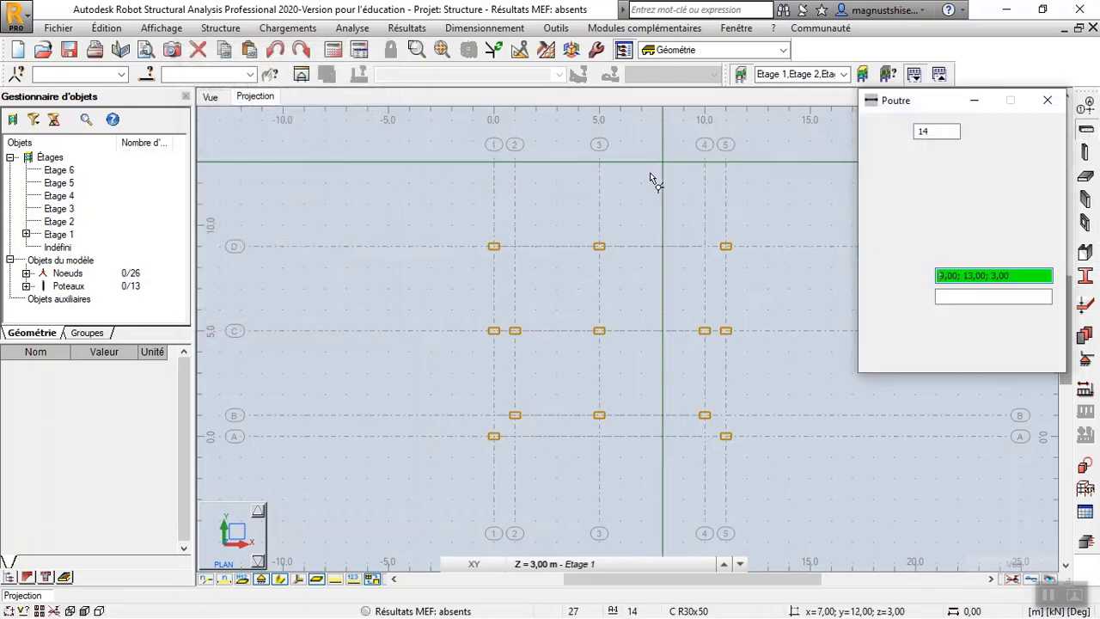
click(996, 197)
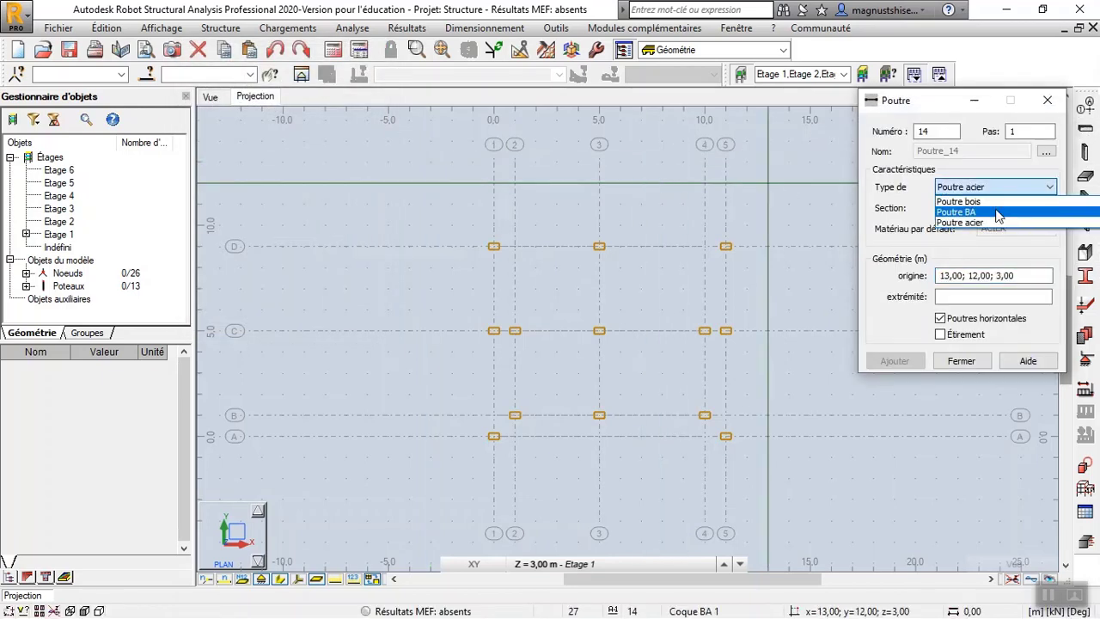
click(996, 215)
click(994, 275)
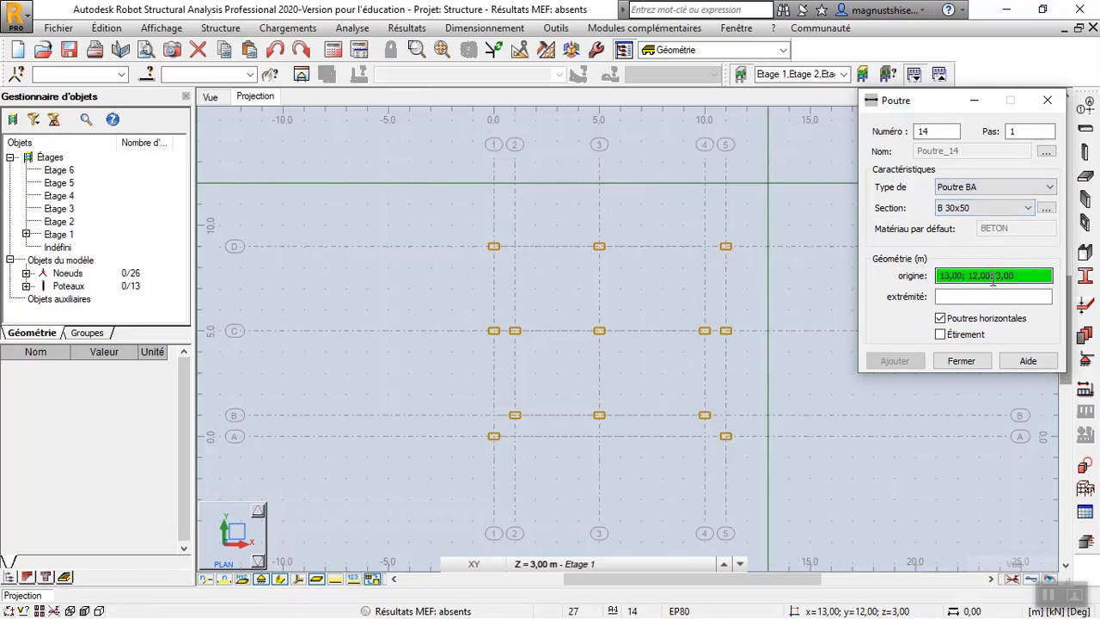
- Draw the four perimeter beams along lines 5 and 1 between axes A and D, and along axes A and D
click(725, 436)
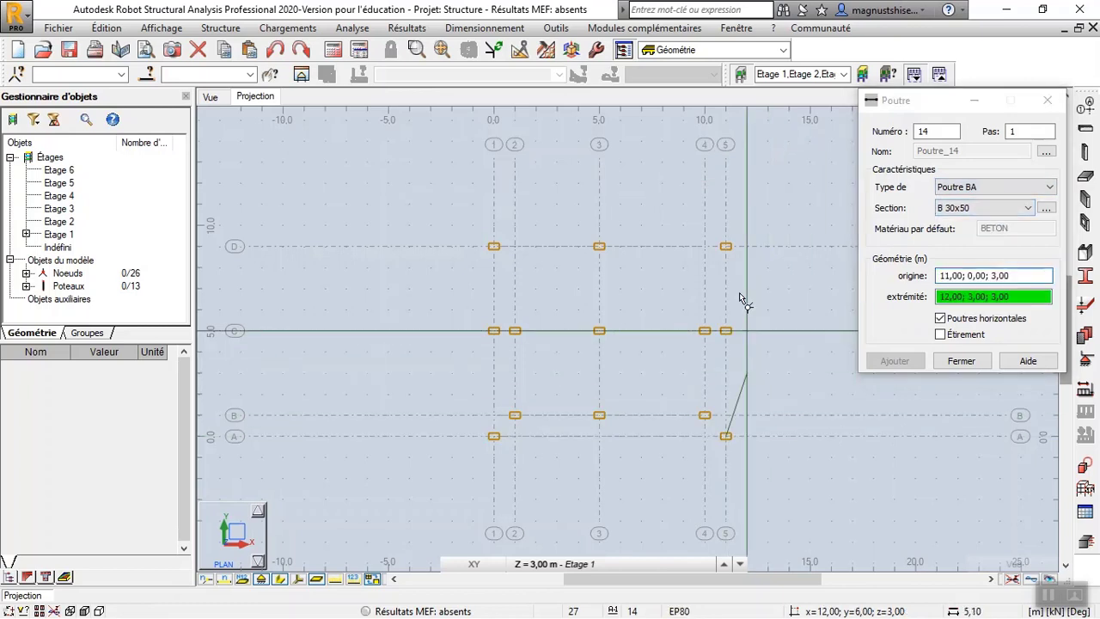
click(726, 246)
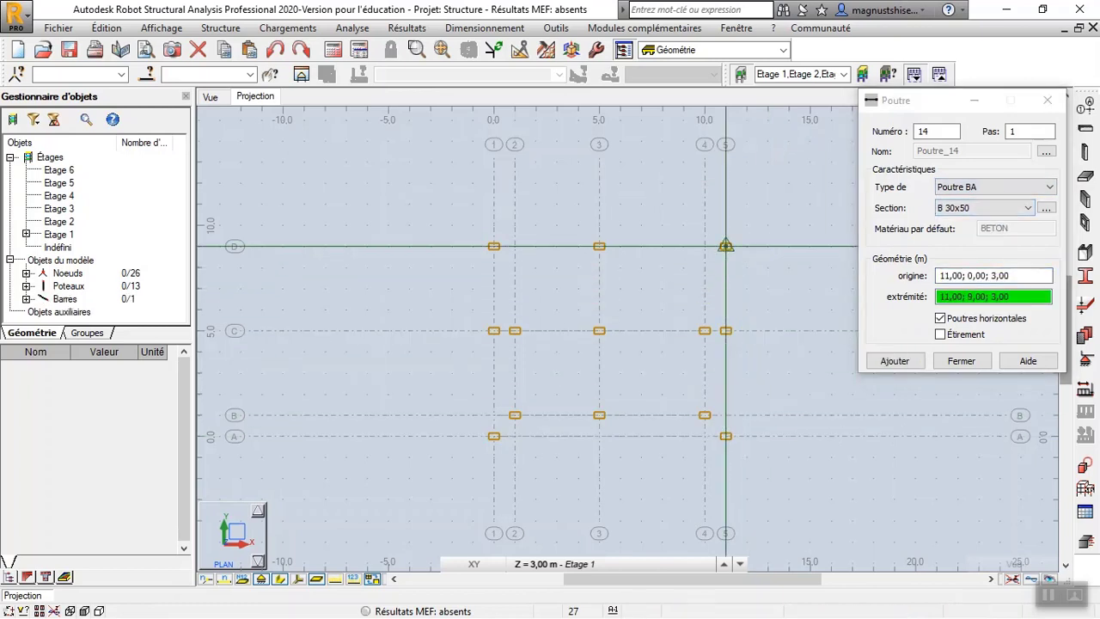
click(726, 435)
click(493, 436)
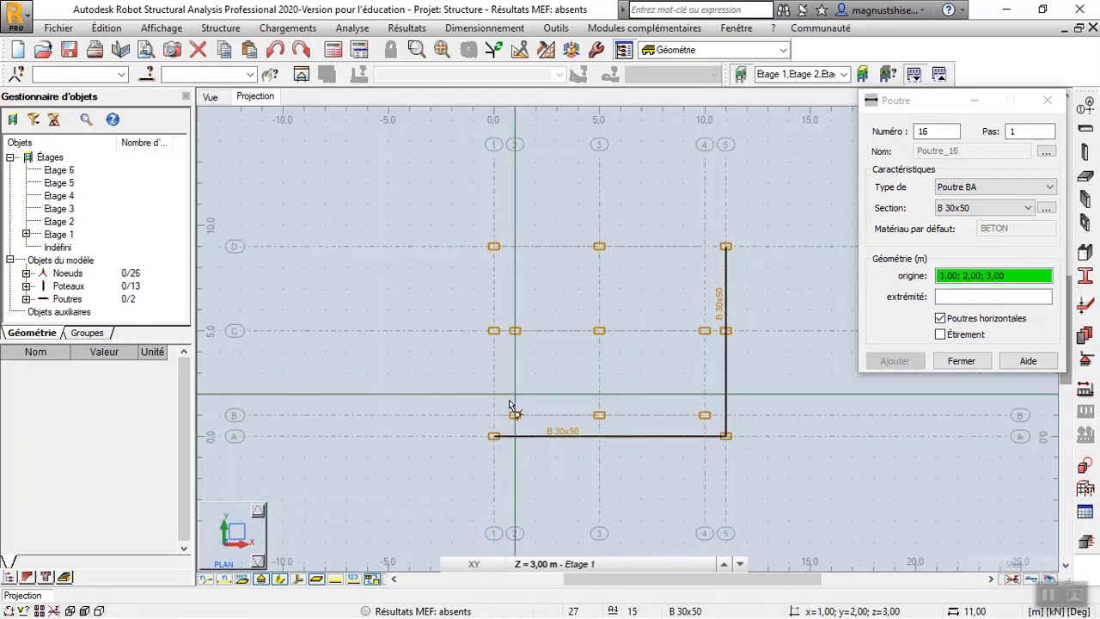
click(493, 436)
click(493, 246)
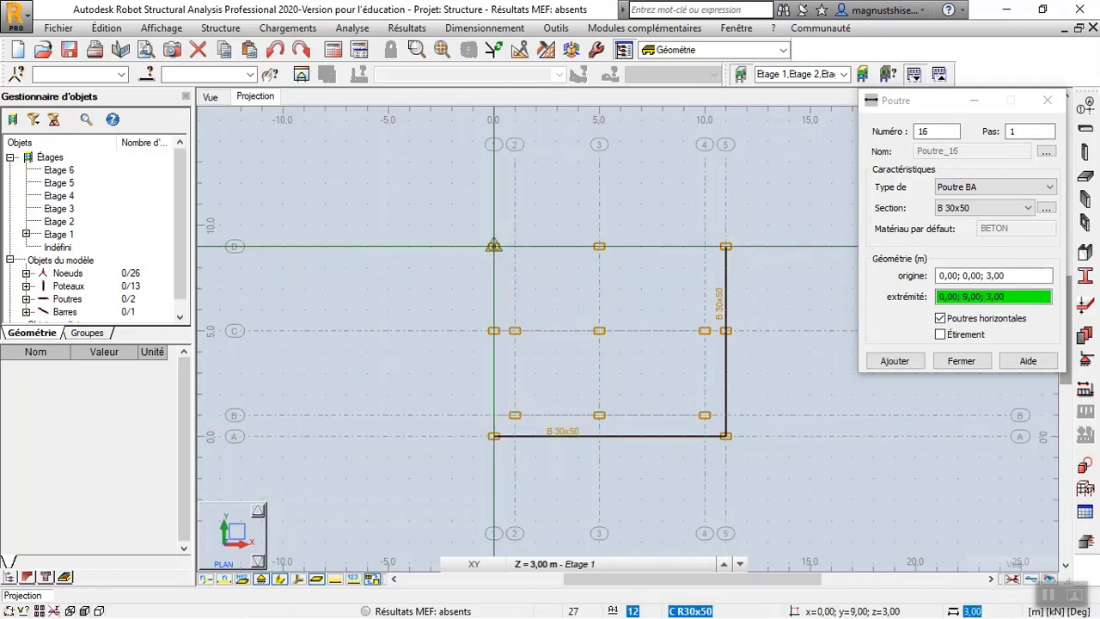
click(493, 246)
click(726, 247)
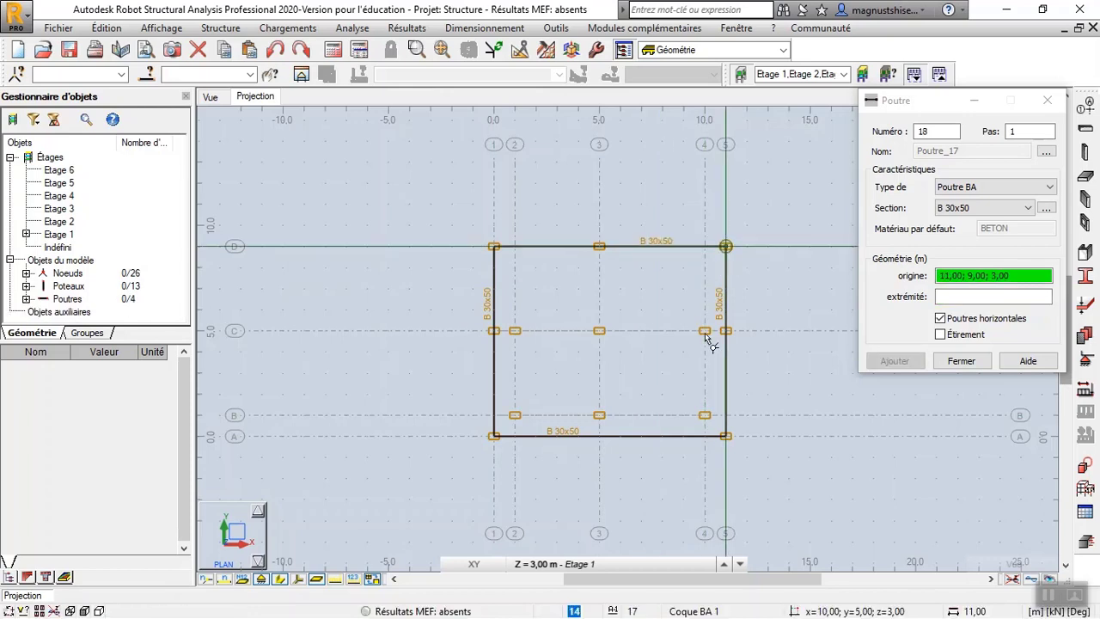
- Draw interior beams along axes C and B between lines 1 and 5, and along line 3 from axis A to D
click(726, 330)
click(493, 330)
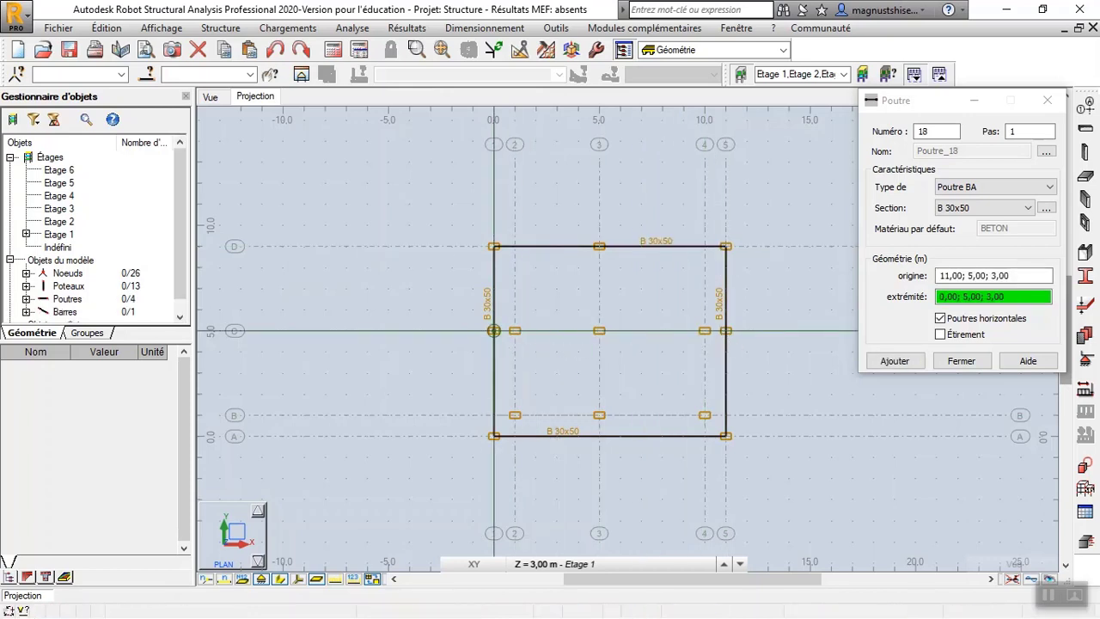
click(599, 435)
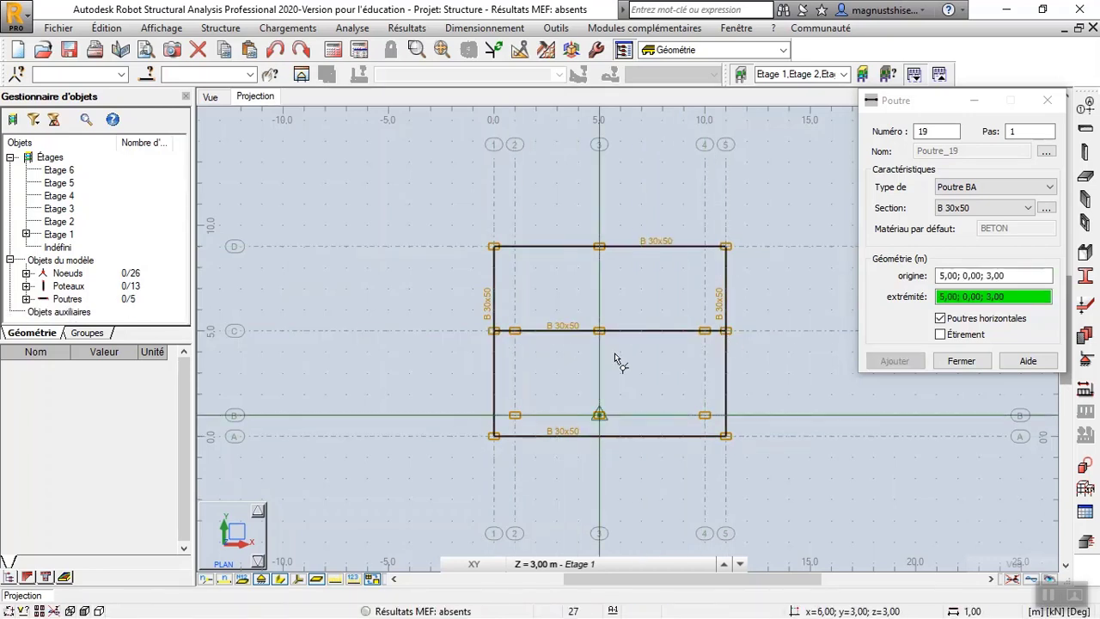
click(599, 246)
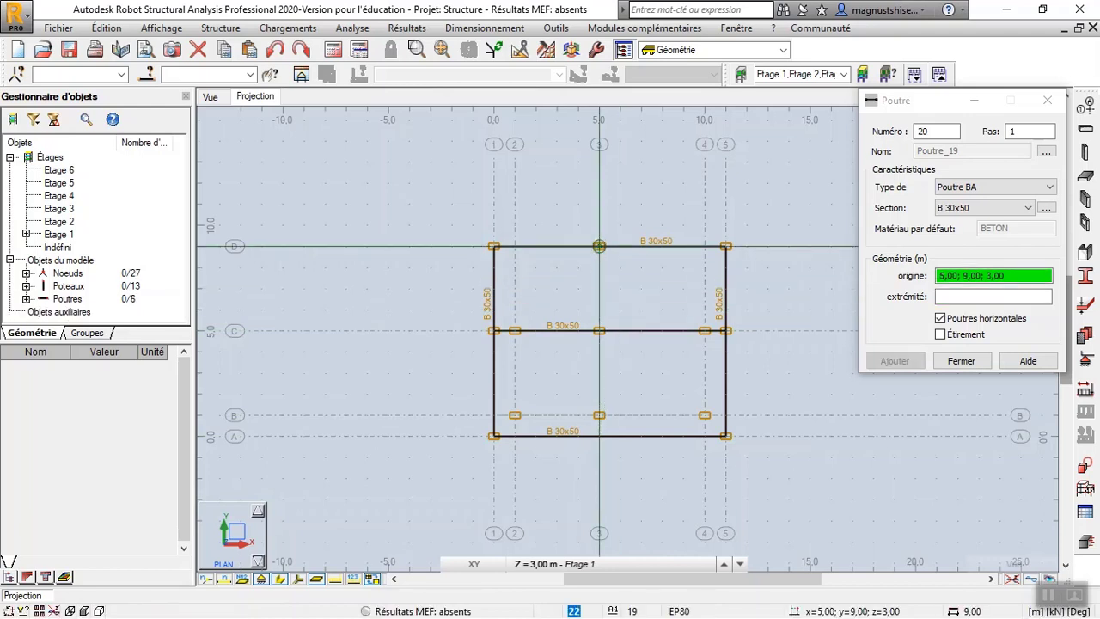
click(495, 418)
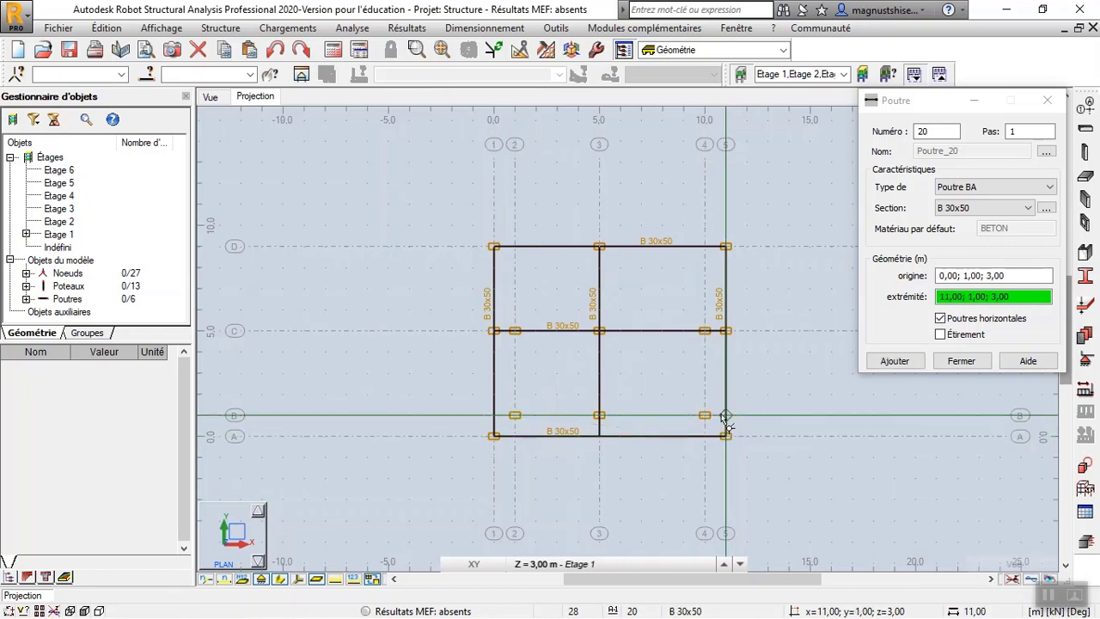
click(726, 419)
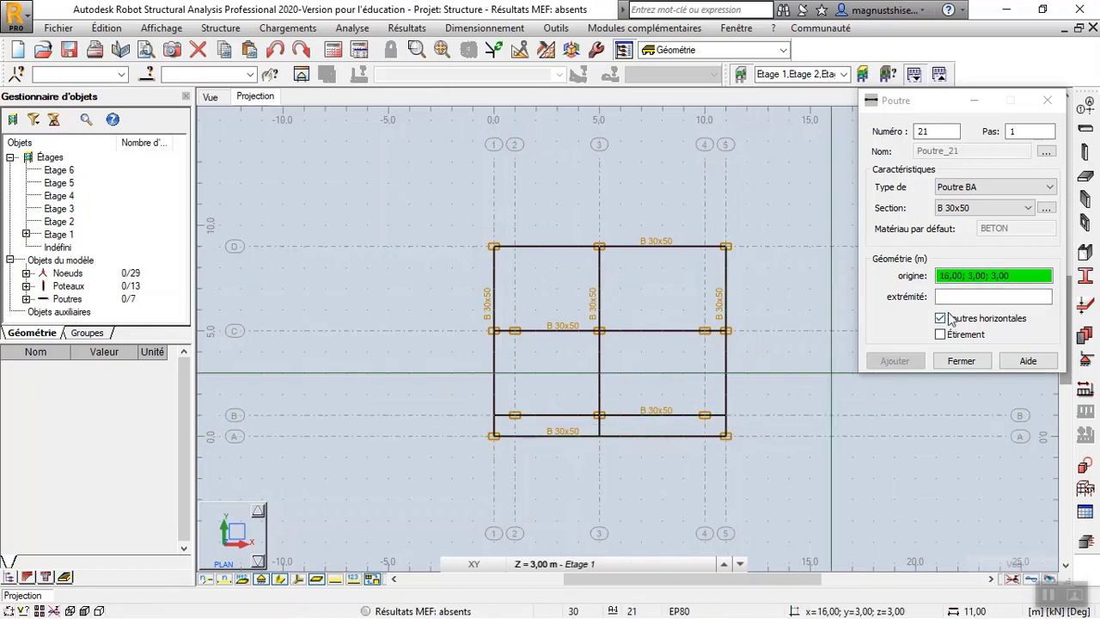
click(986, 361)
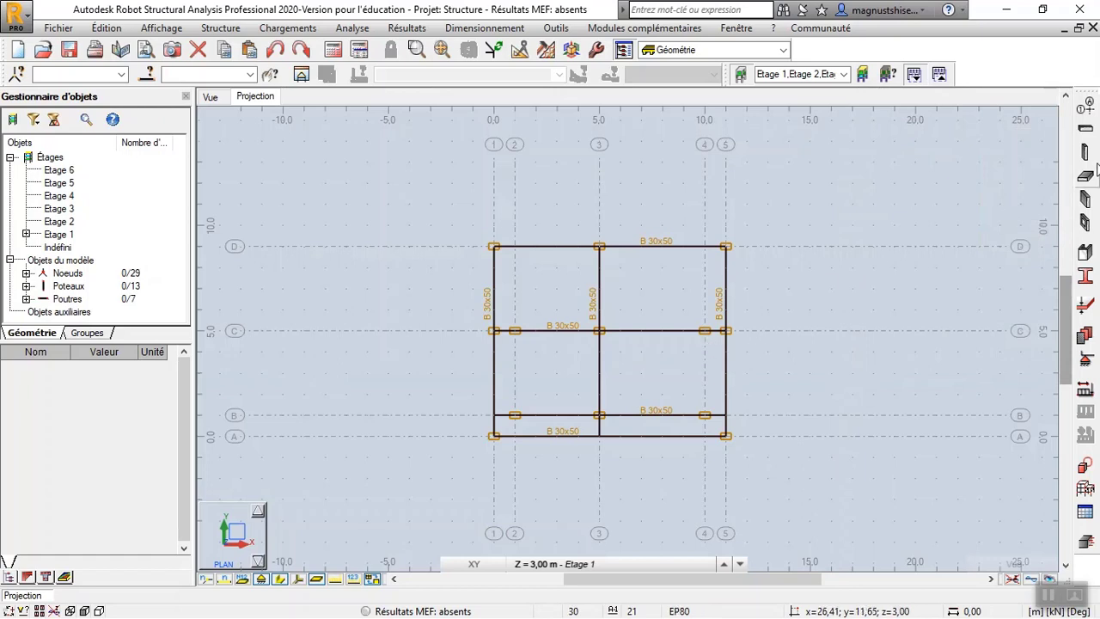
- Set up a new floor slab with thickness EP15 and model coque, defined by the Rectangle method
click(1085, 175)
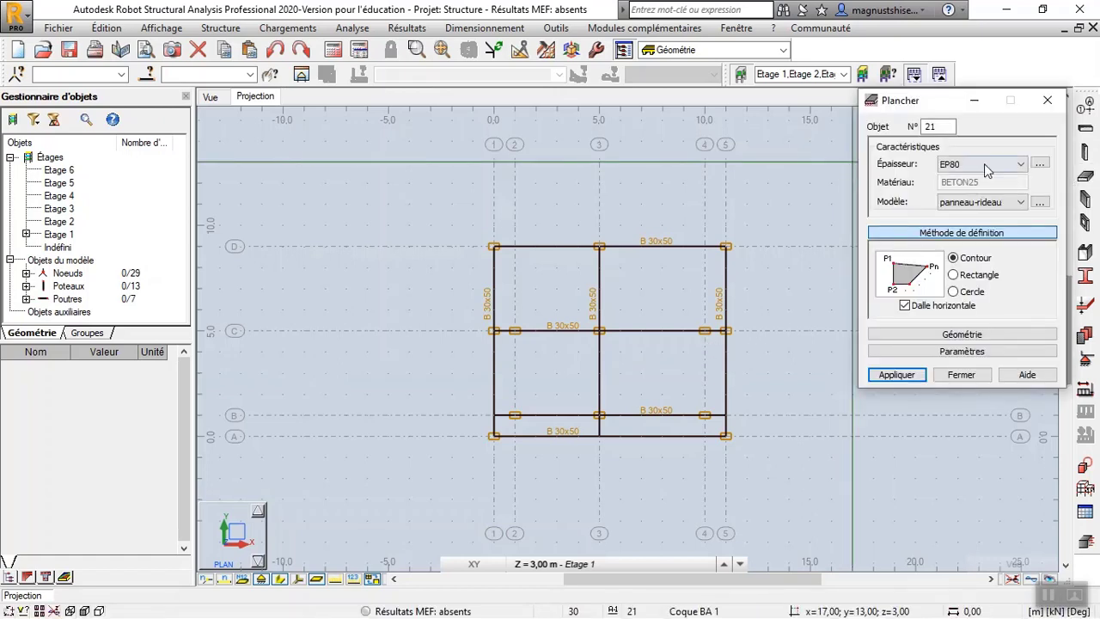
click(984, 163)
click(975, 222)
click(1020, 202)
click(969, 263)
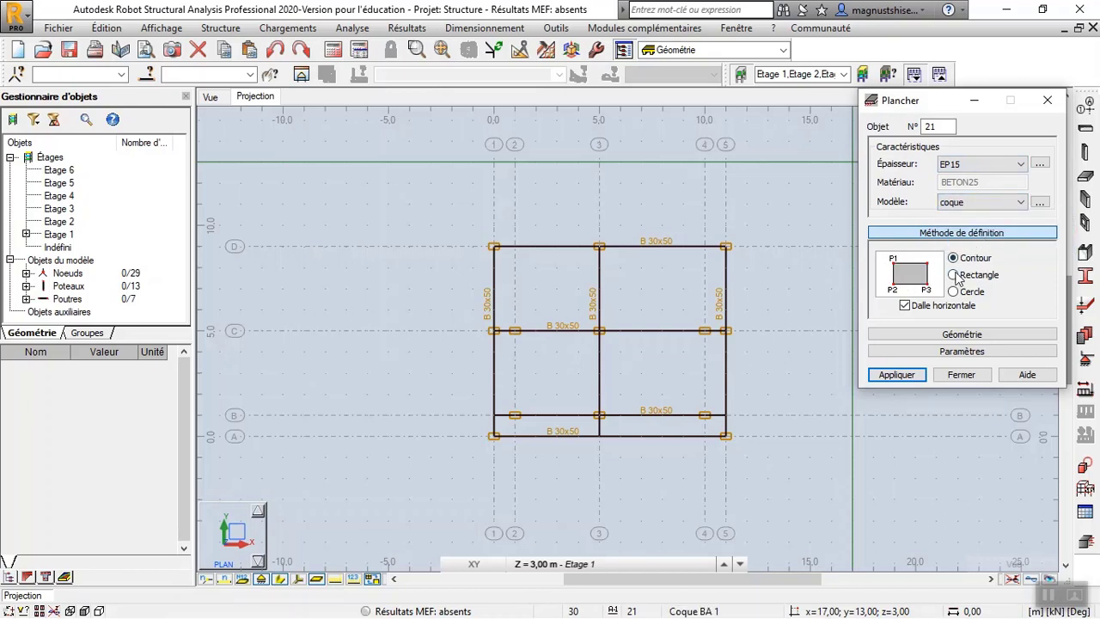
click(954, 275)
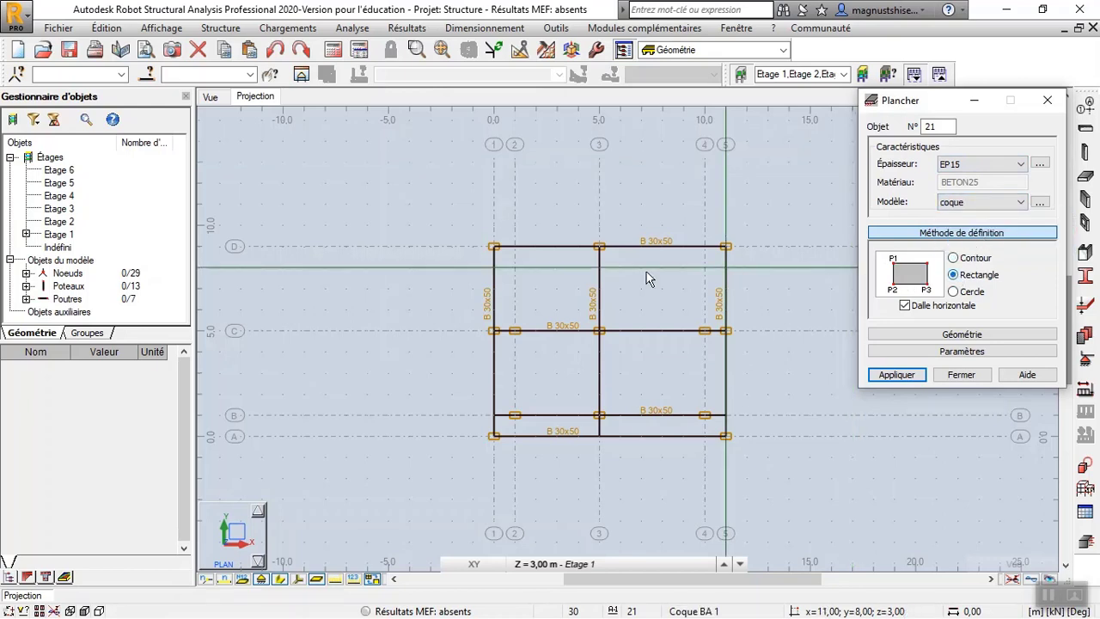
- Draw three rectangular slabs between lines 3 and 5, spanning axes D to C, C to B, and B to A
click(726, 246)
click(599, 331)
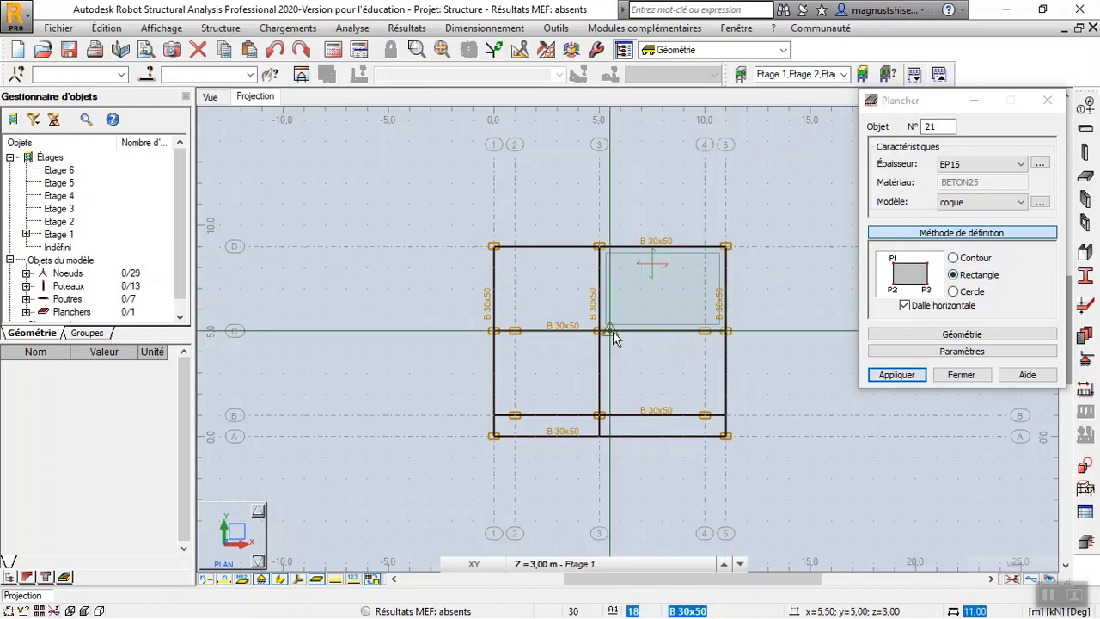
click(726, 331)
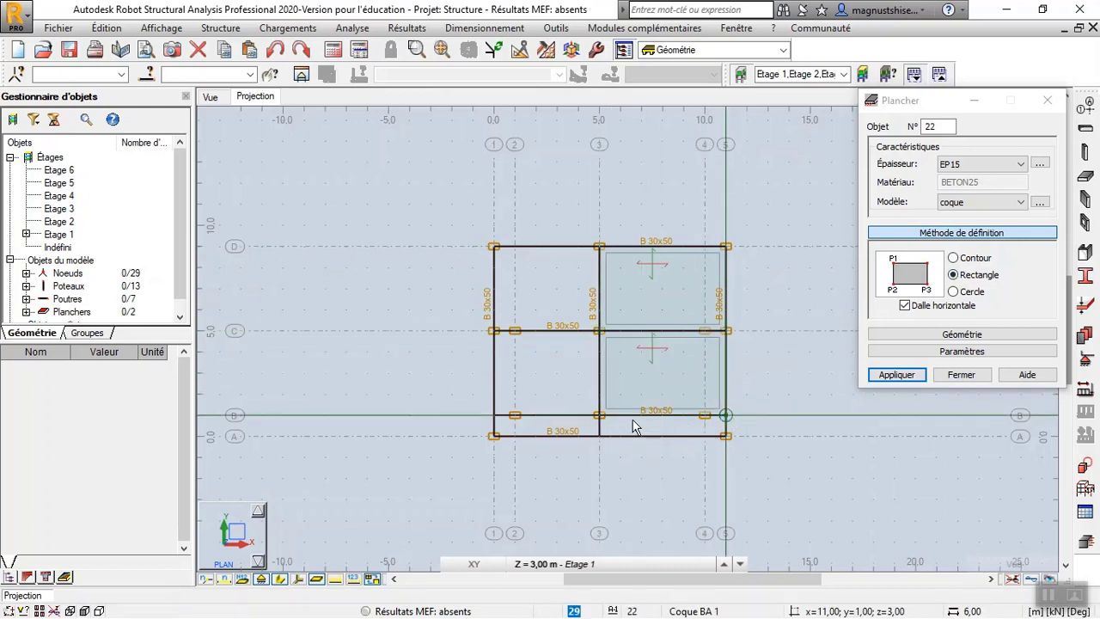
click(598, 415)
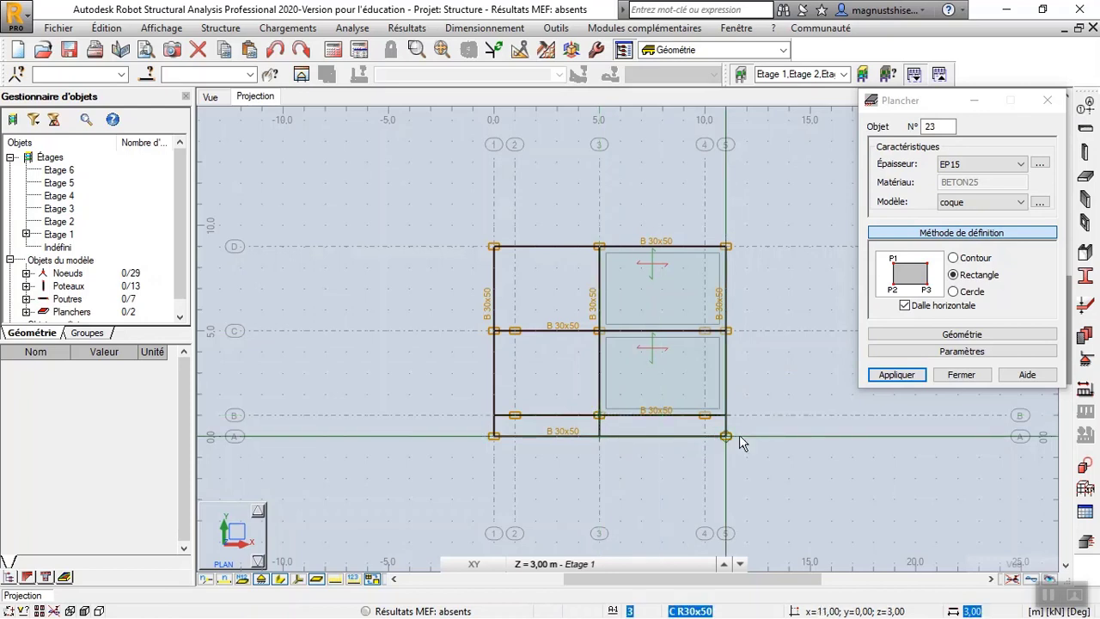
click(726, 436)
click(598, 414)
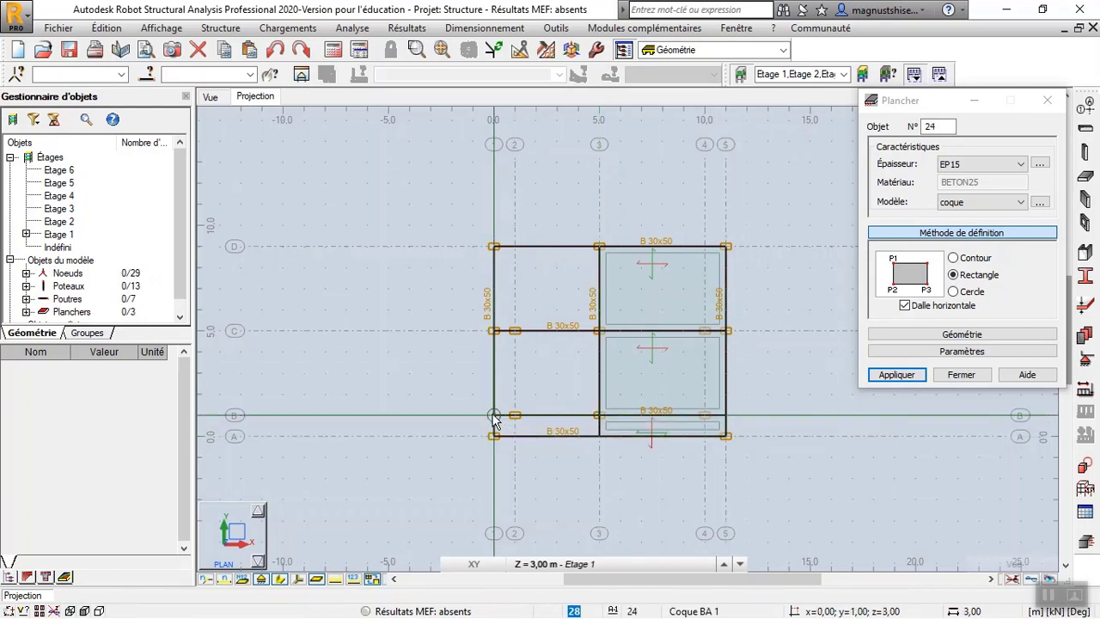
- Draw three rectangular slabs between lines 1 and 3, spanning axes B to A, C to B and D to C, and finish slab creation
click(599, 437)
click(494, 332)
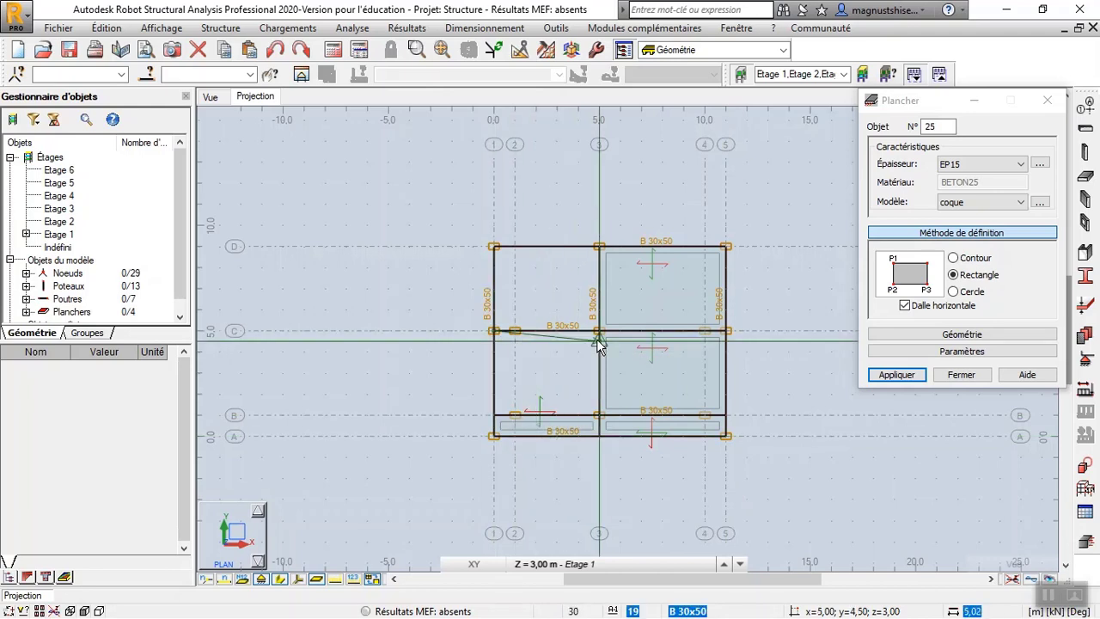
click(599, 415)
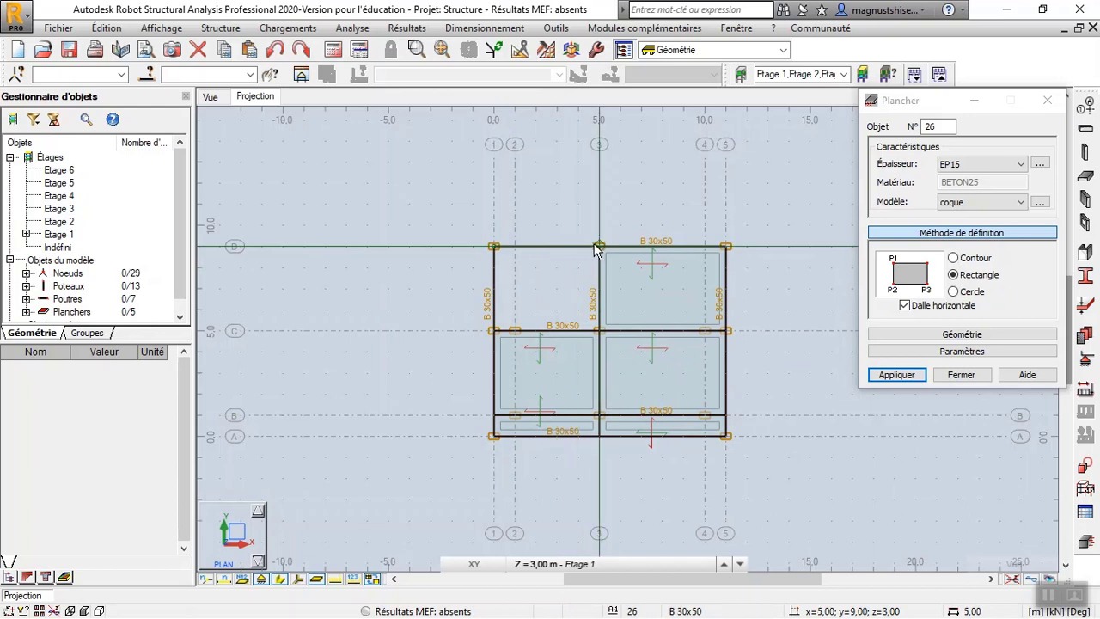
click(600, 332)
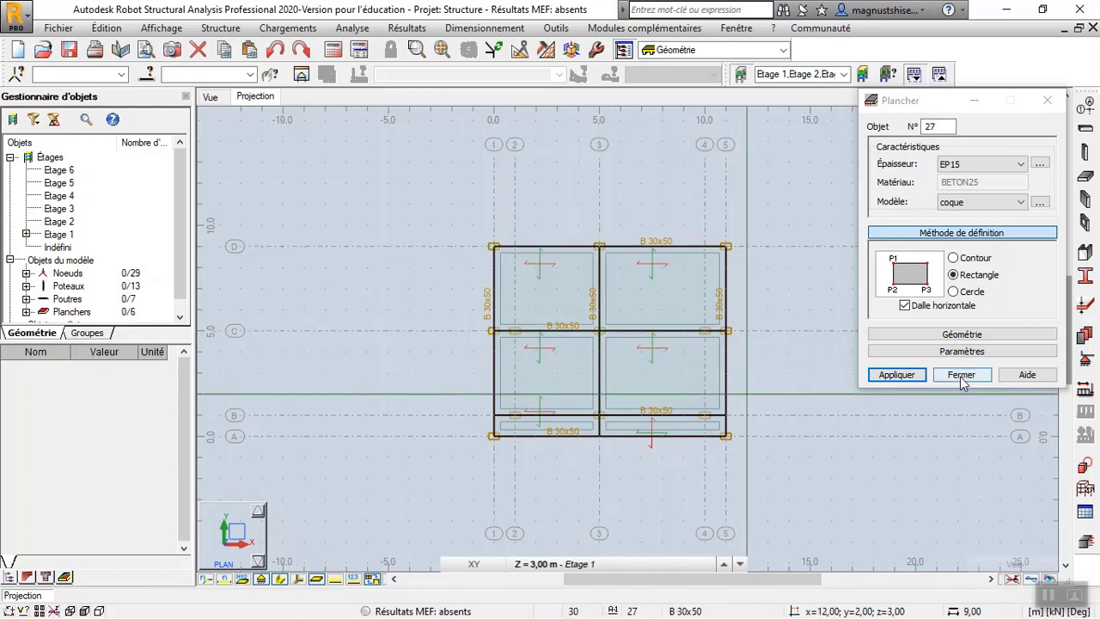
click(961, 375)
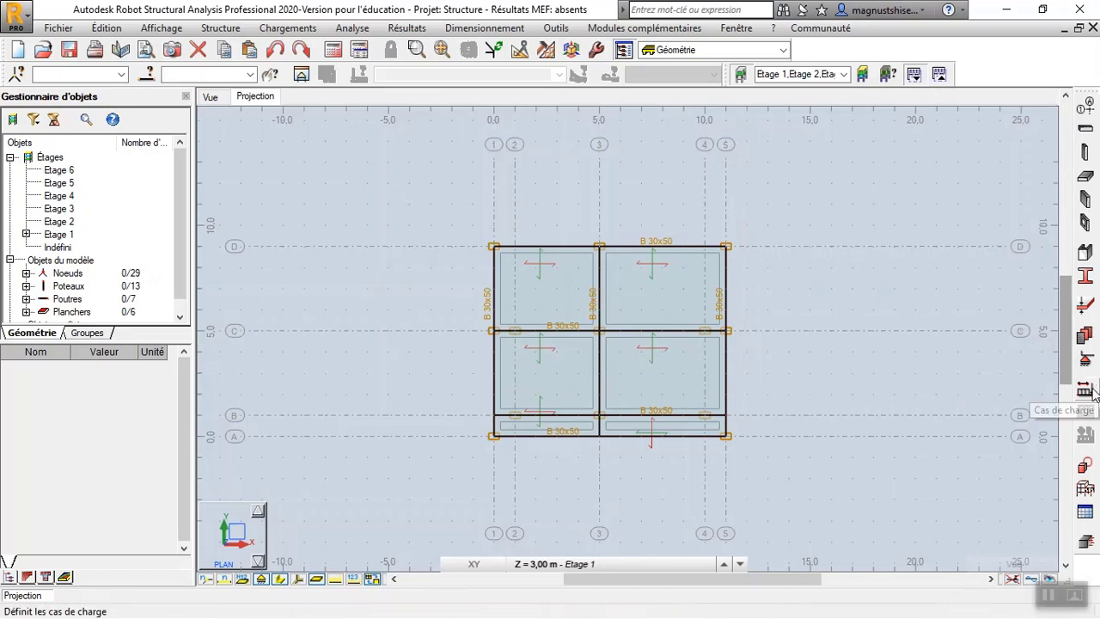
- Define a permanent self-weight load case PP and a d'exploitation load case named BUREAUX
click(1089, 390)
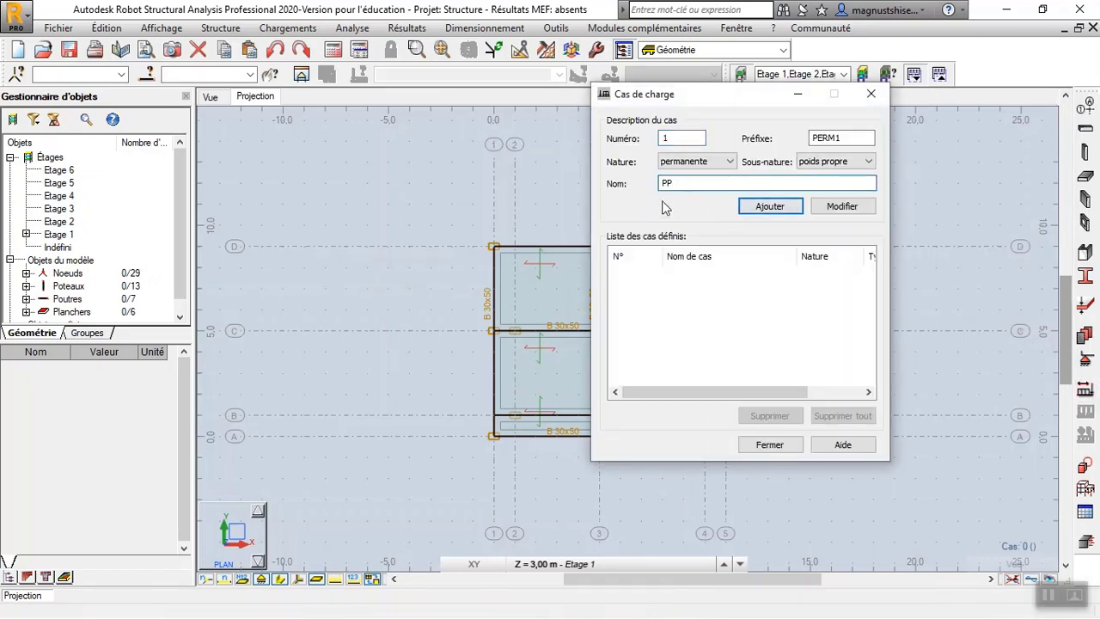
click(702, 162)
click(702, 176)
double_click(702, 183)
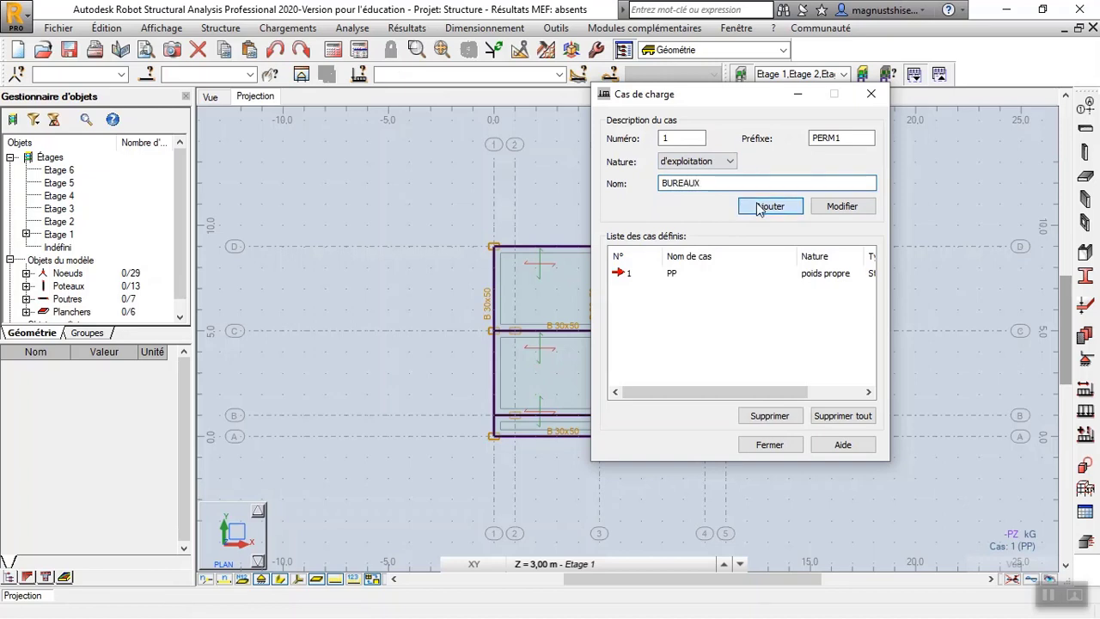
click(868, 95)
- Apply a uniform surface load of -2 kPa in global Z to all Etage 1 slabs in case BUREAUX
click(1086, 414)
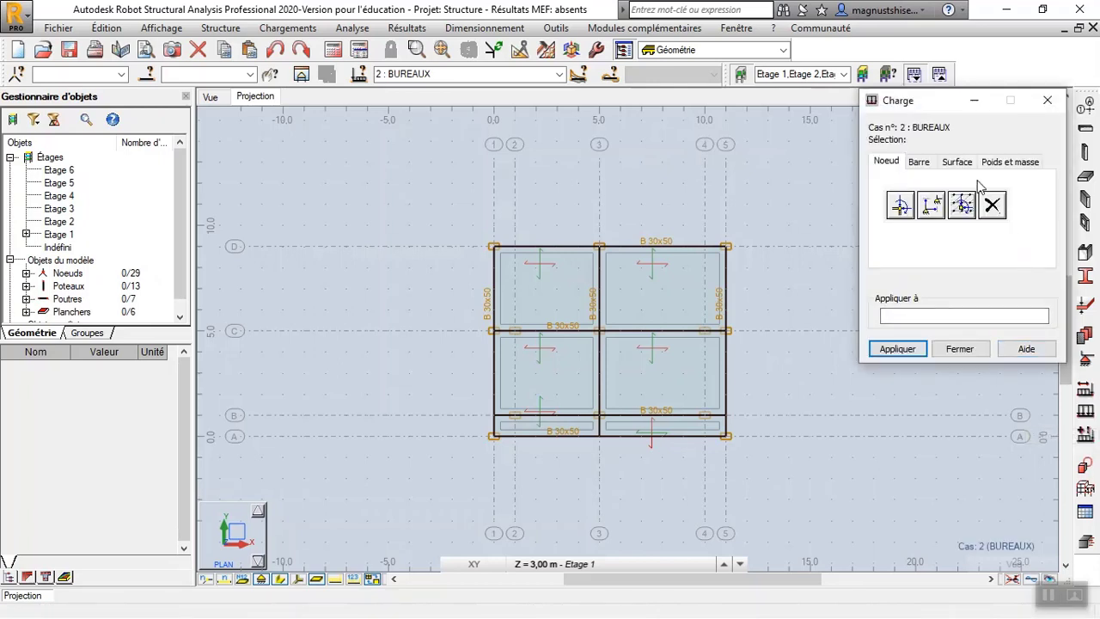
click(958, 161)
click(902, 204)
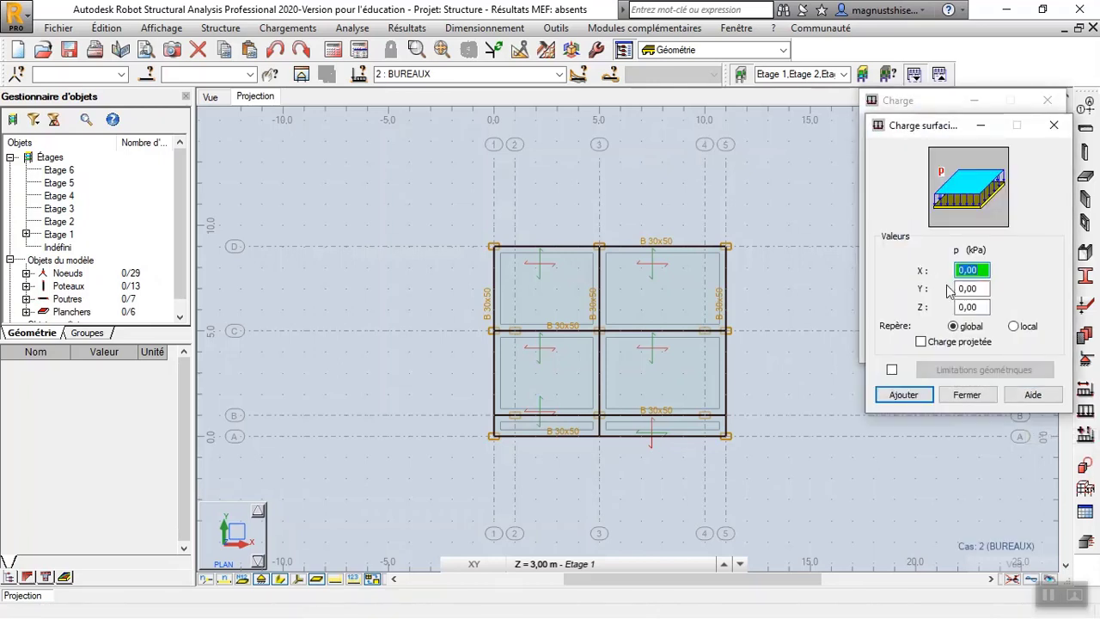
click(983, 306)
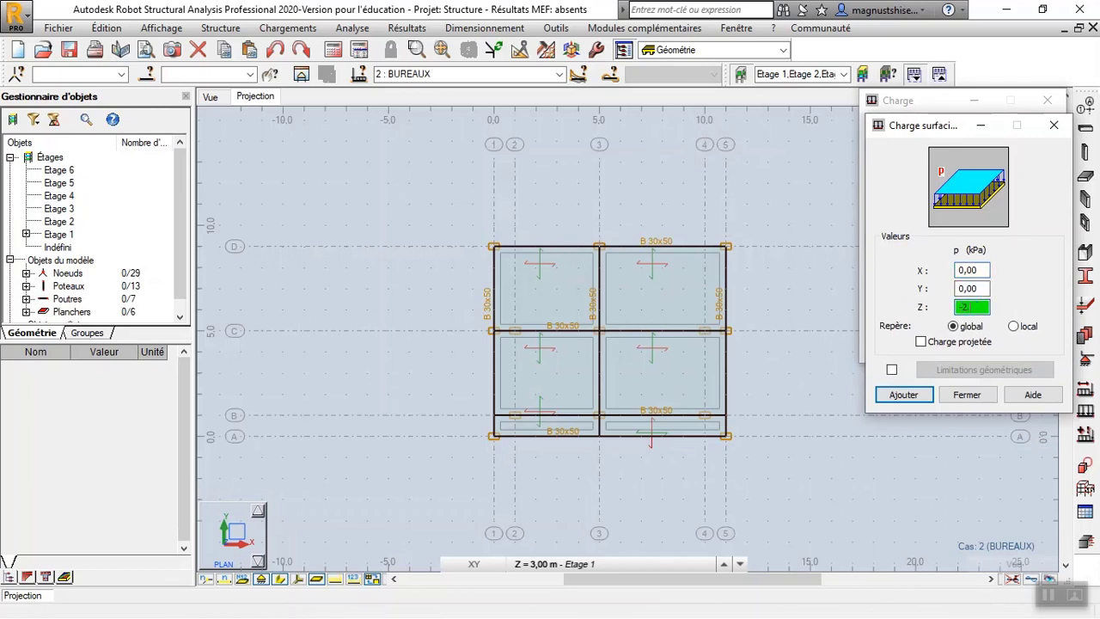
click(897, 396)
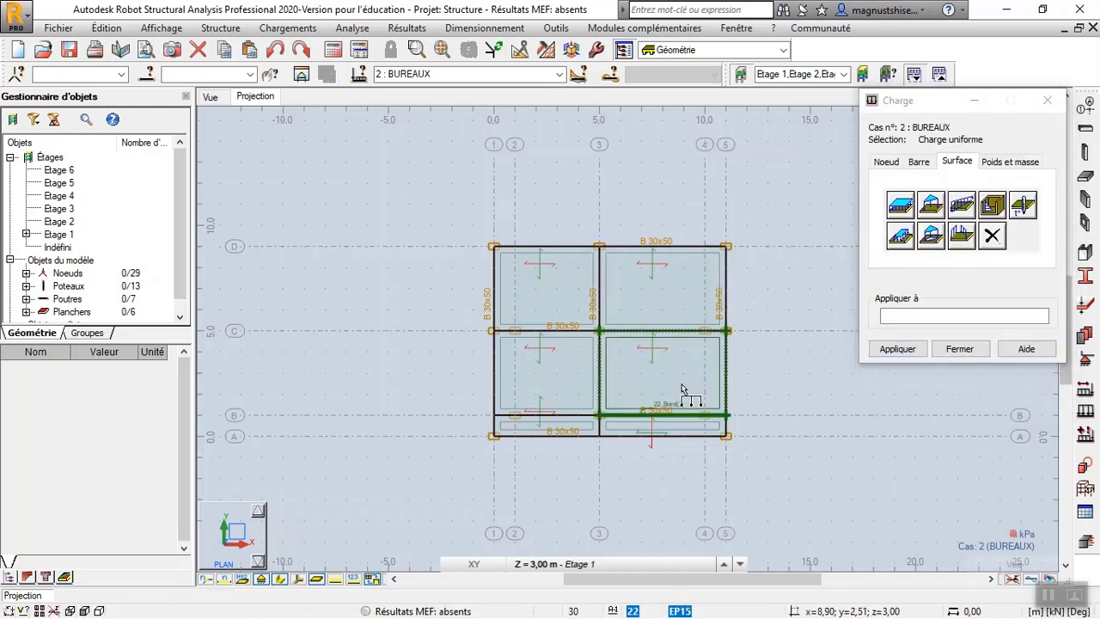
click(675, 429)
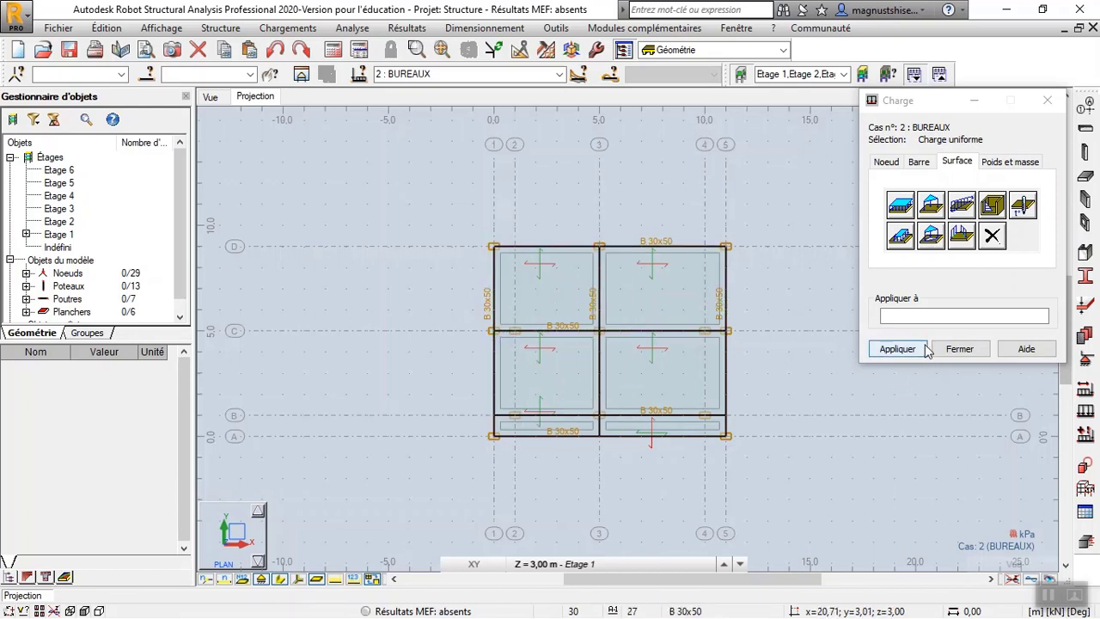
- Display the load symbols on the structure in the 3D view and finish the load definition
click(210, 98)
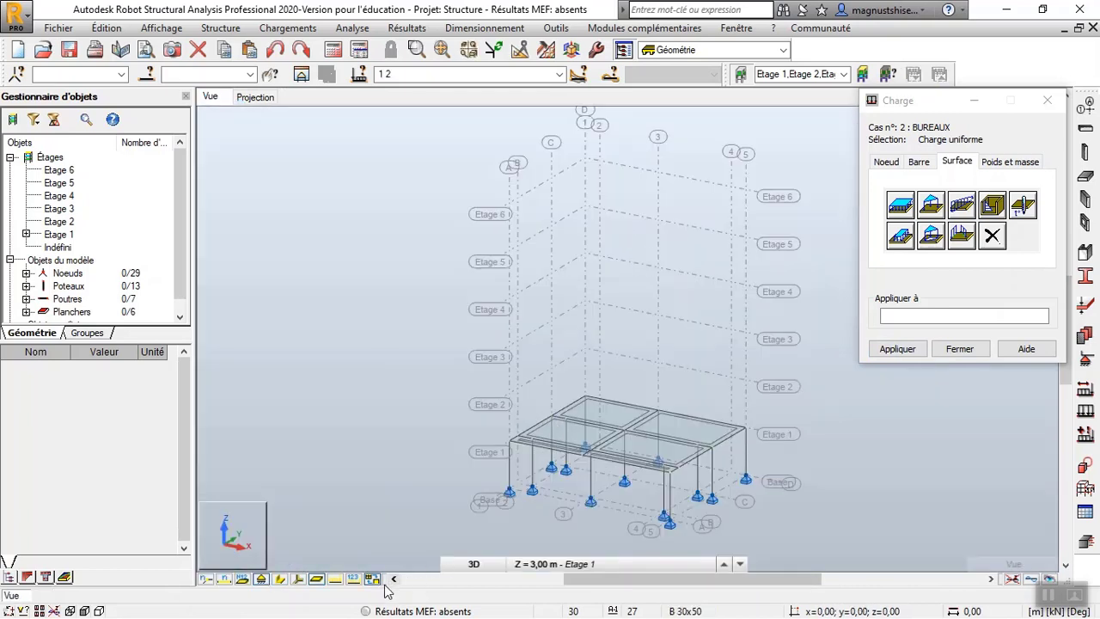
click(335, 584)
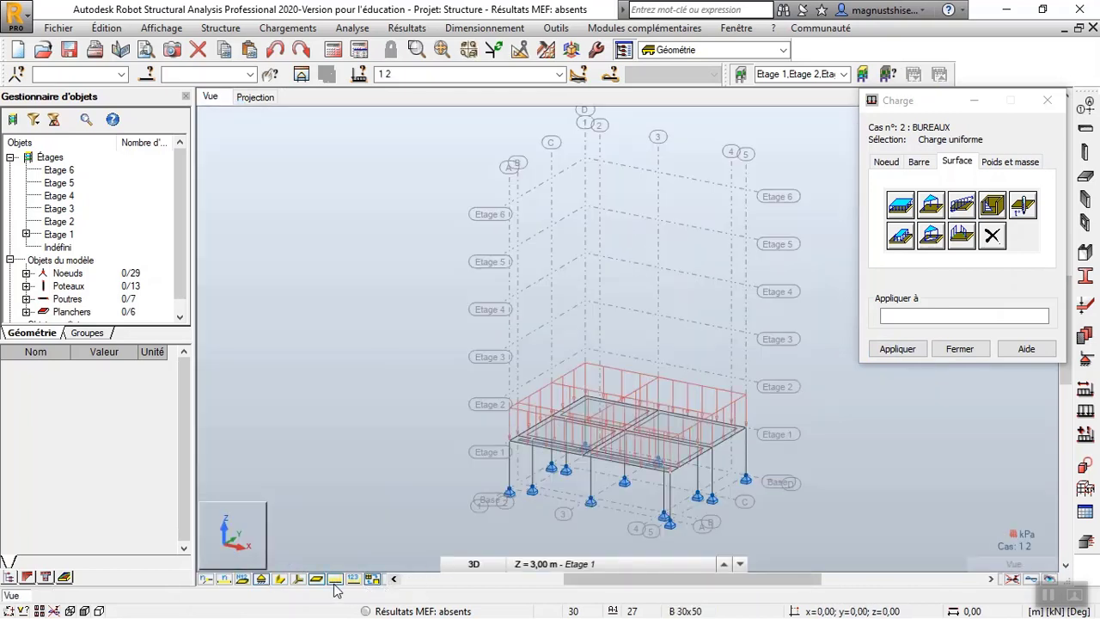
click(959, 349)
click(268, 97)
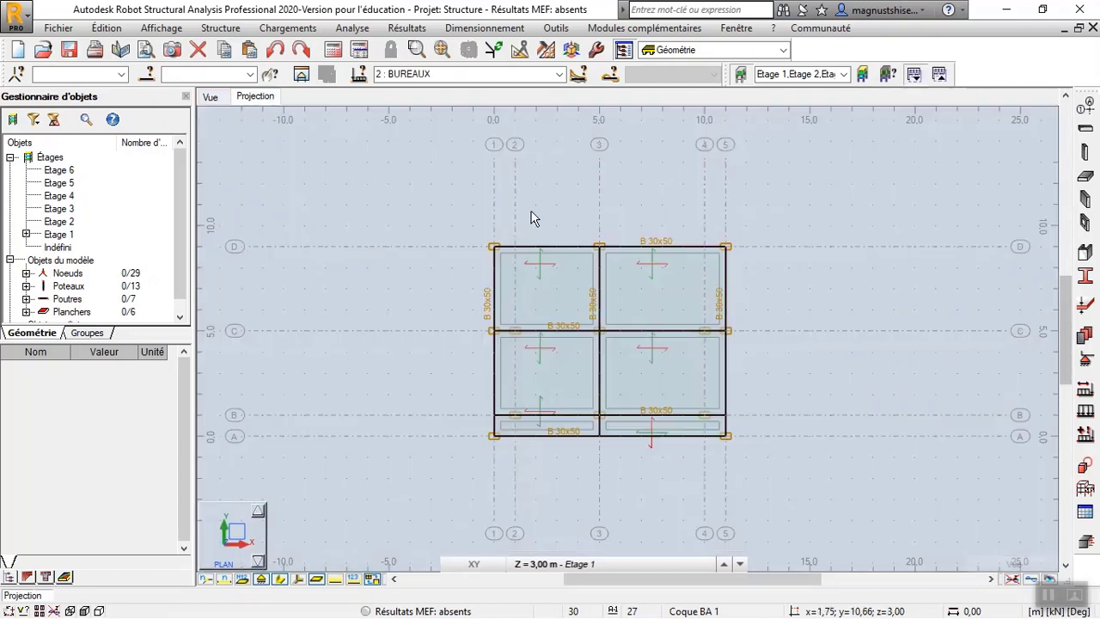
click(209, 97)
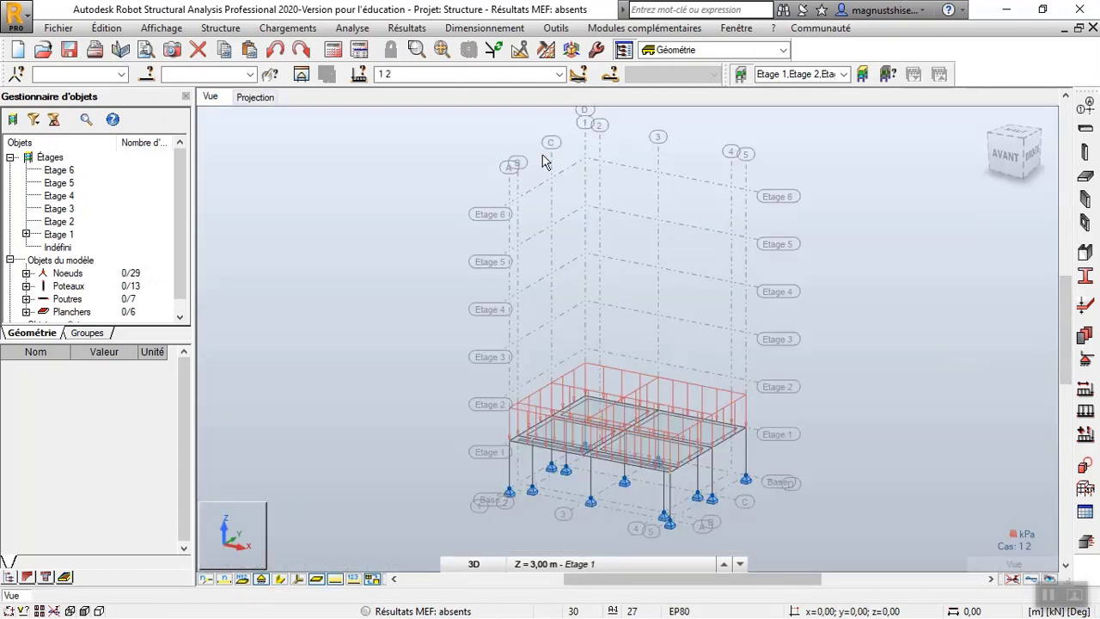
- Assign Encastrement supports to all column base nodes on the Base level at Z = 0,00 m in the plan projection
click(255, 98)
click(569, 564)
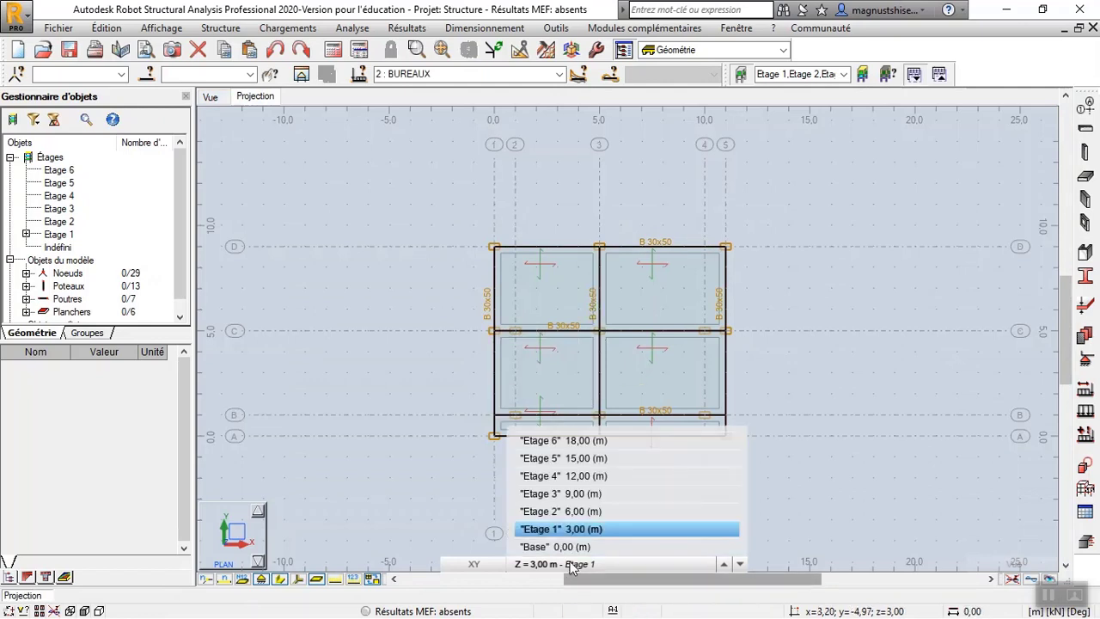
click(570, 546)
drag(431, 188, 765, 499)
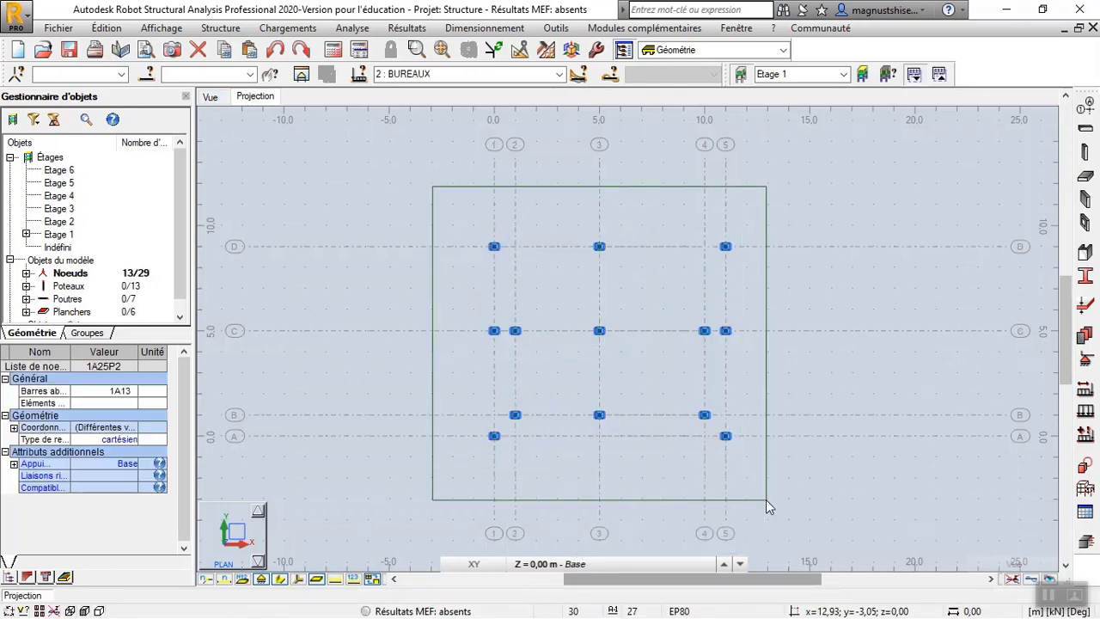
click(1086, 364)
click(658, 203)
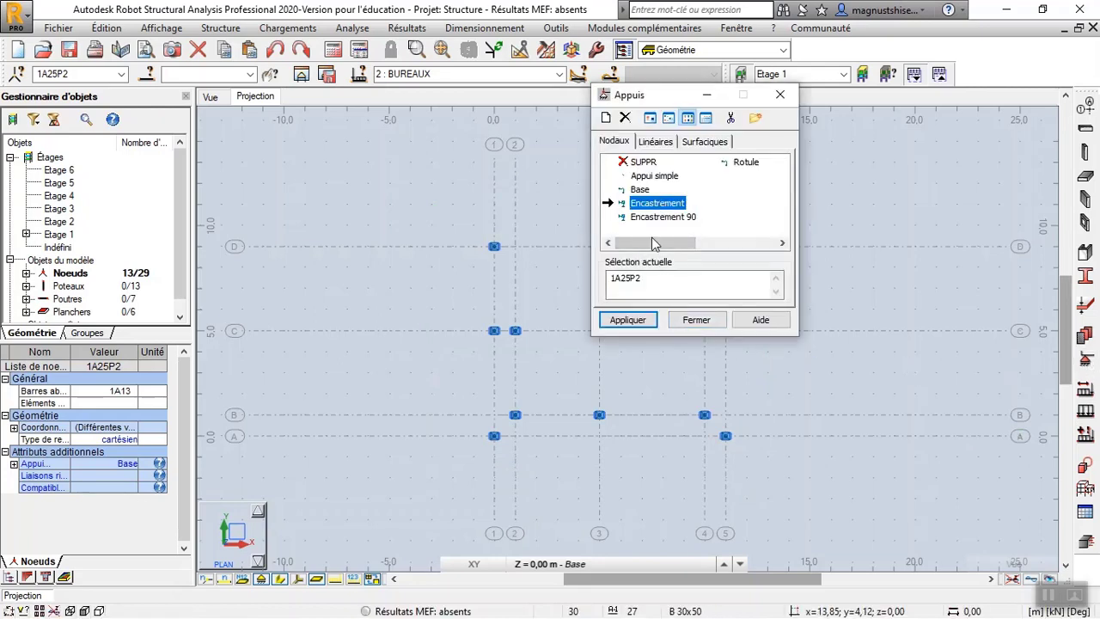
click(627, 320)
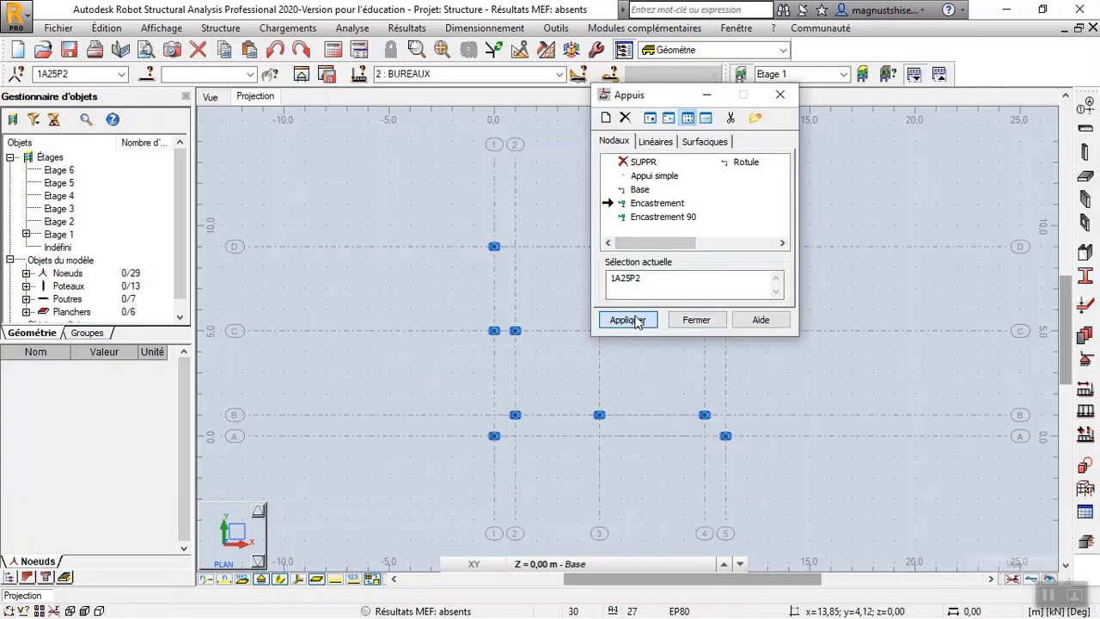
click(695, 319)
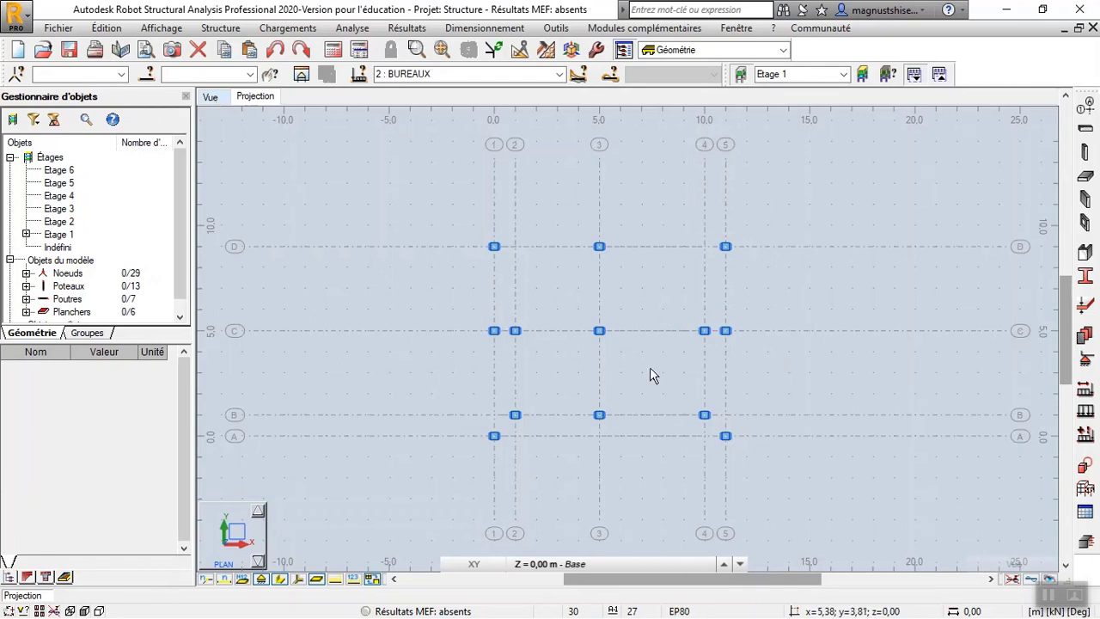
- Set the gamma angle of the two columns at A1 and B2 to 45° using the Définition value
scroll(650, 376, up, 1)
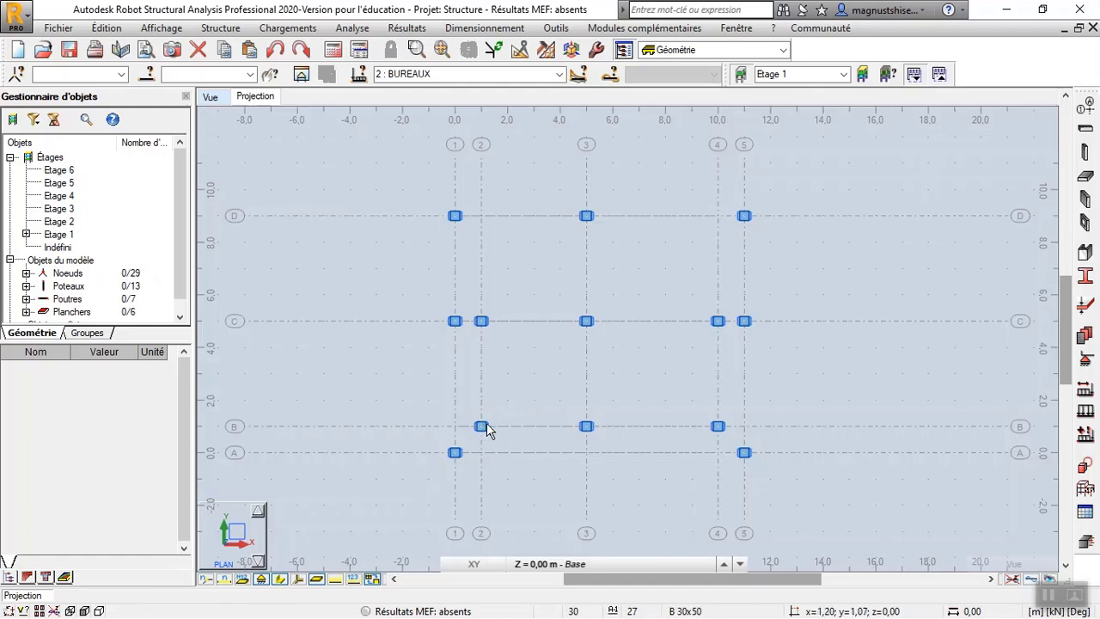
click(216, 97)
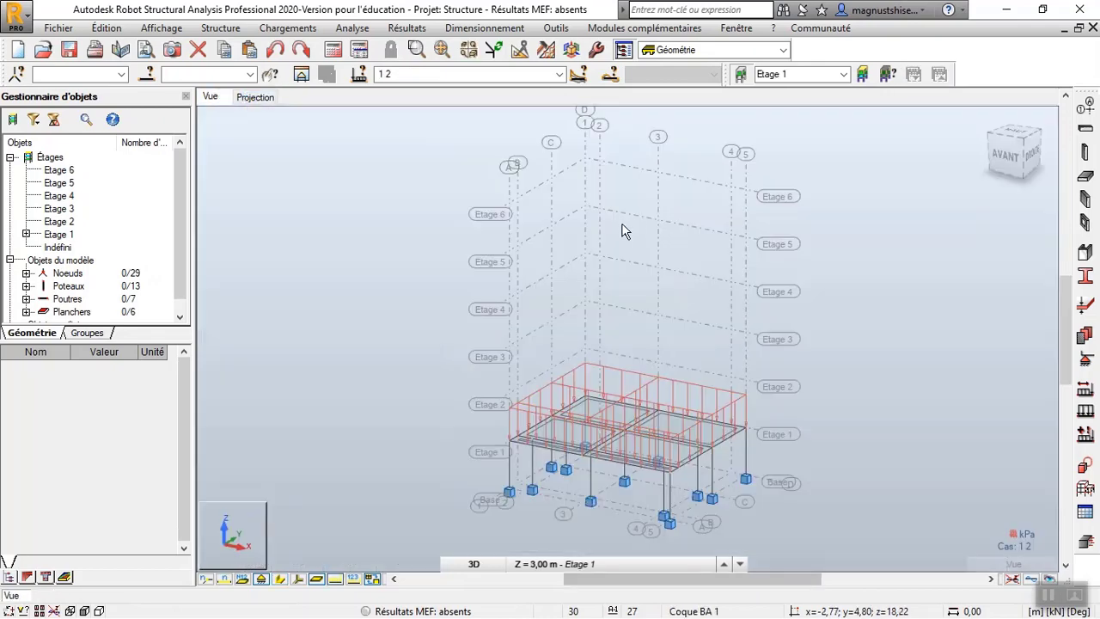
scroll(543, 509, up, 3)
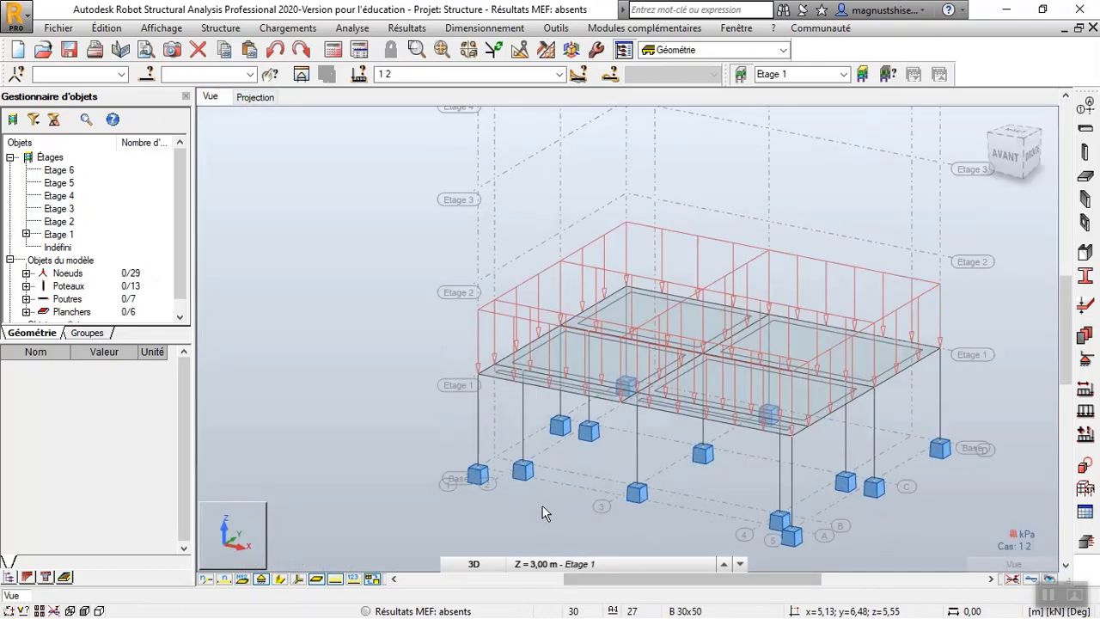
click(525, 454)
ctrl+click(480, 447)
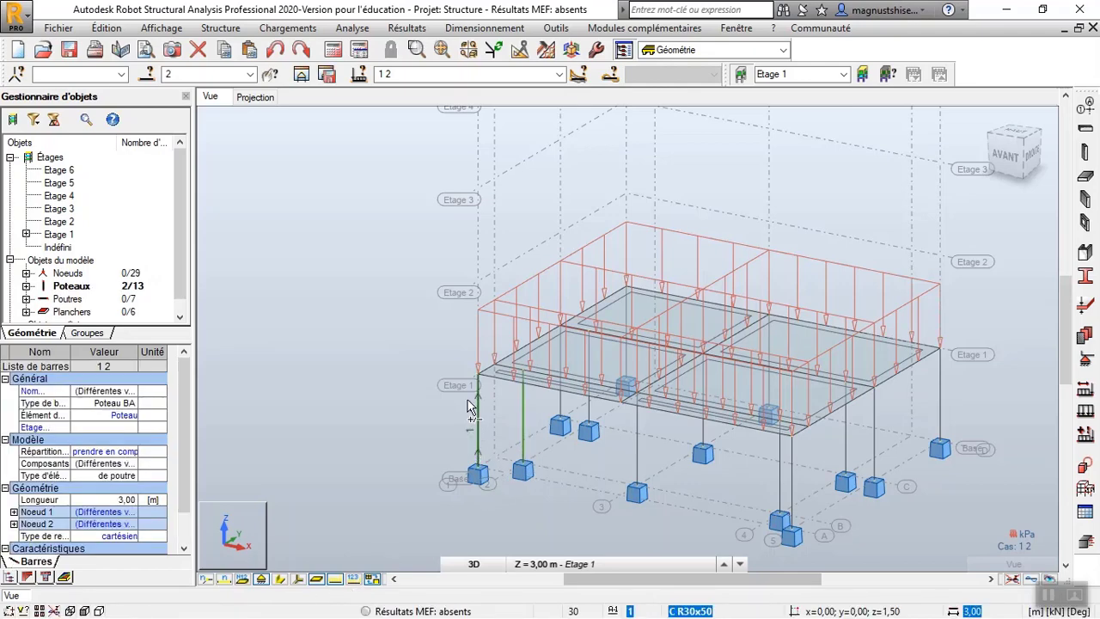
click(220, 27)
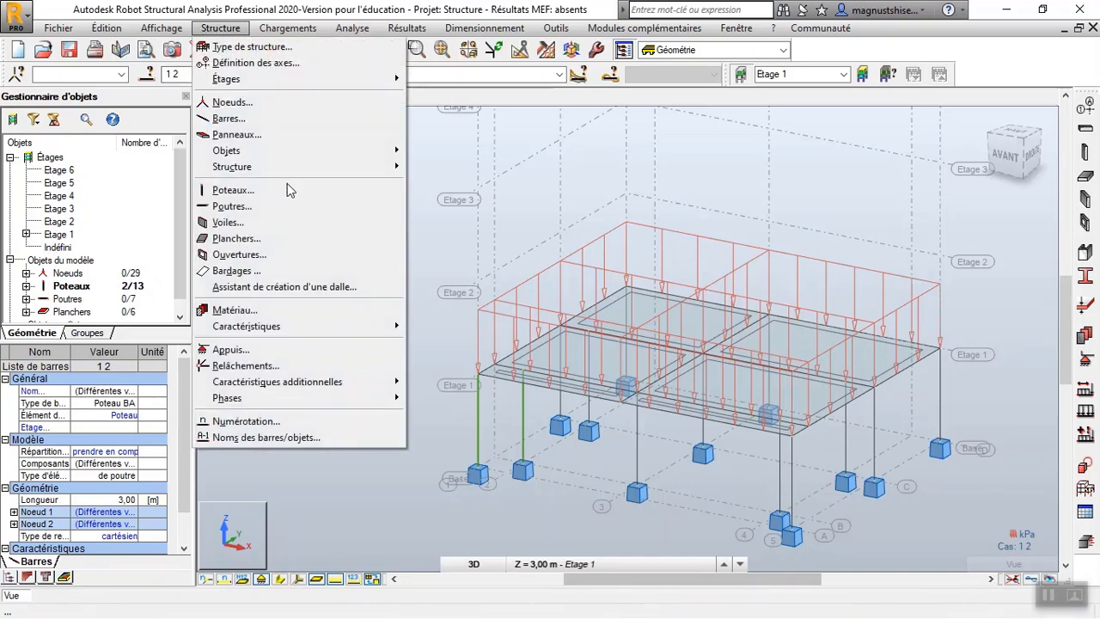
mouse_move(293, 334)
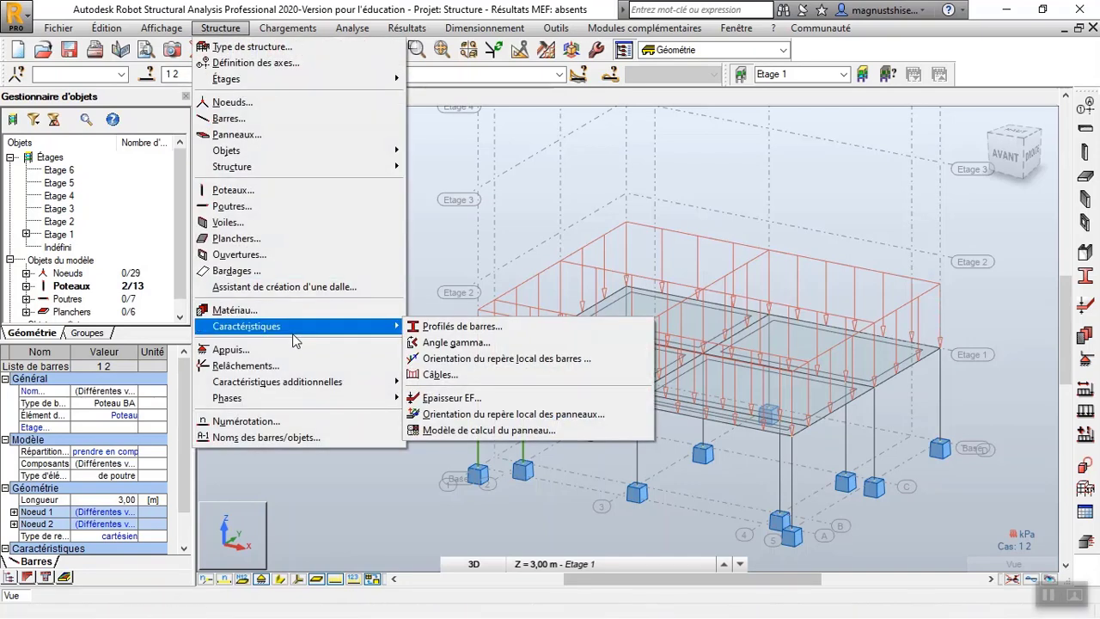
click(430, 344)
click(940, 176)
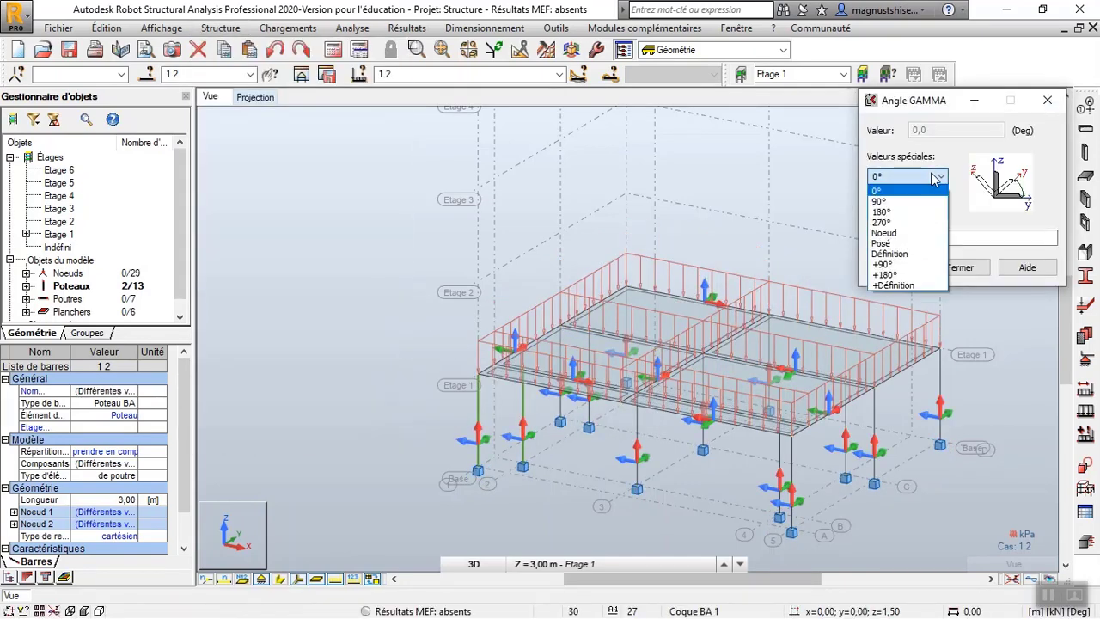
click(910, 254)
click(936, 130)
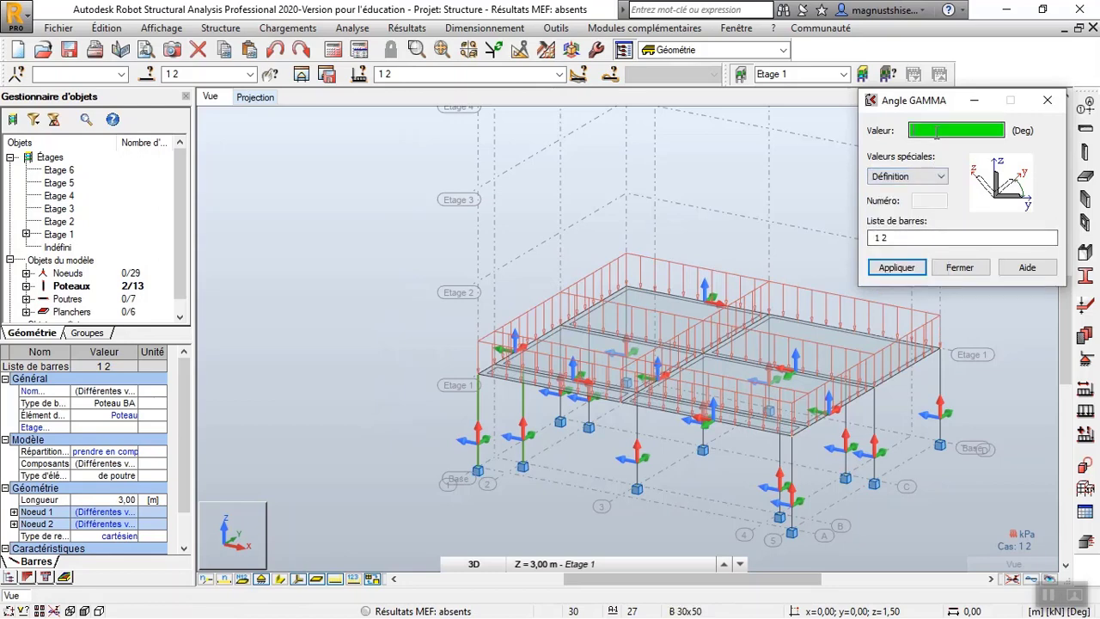
click(898, 268)
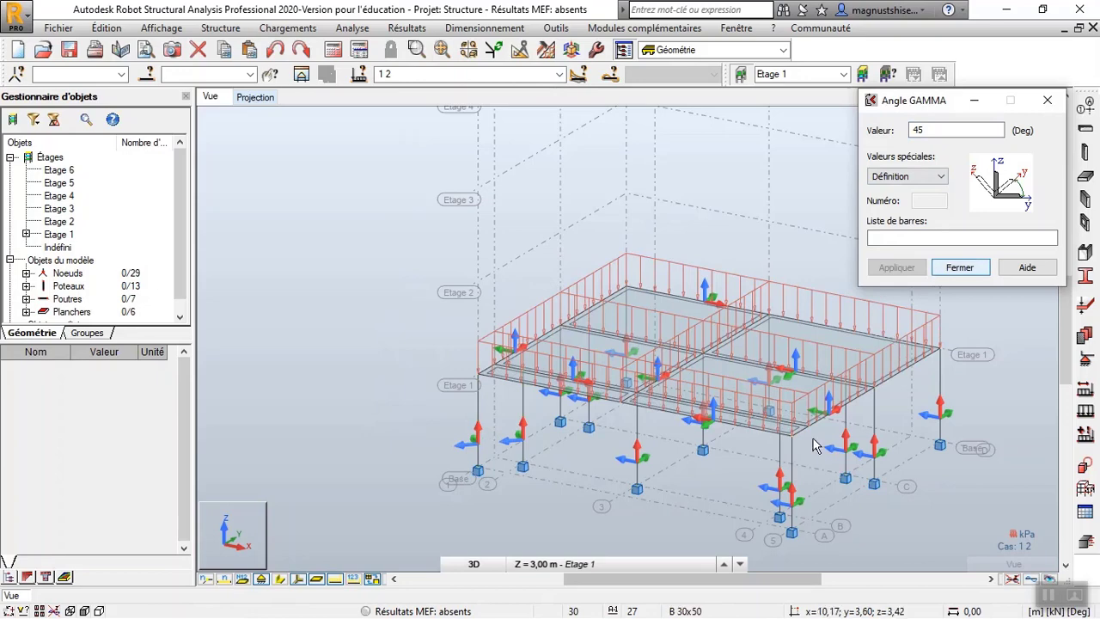
- Display the bars' section shapes and set the gamma angle of the columns at A5 and B4 to -45°
click(792, 478)
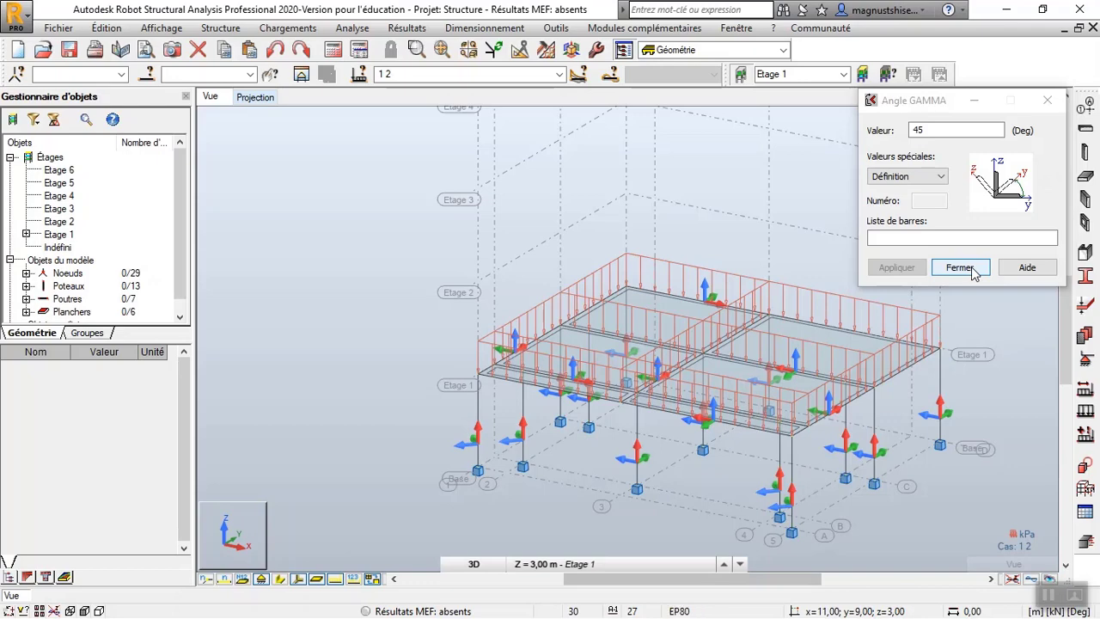
click(280, 578)
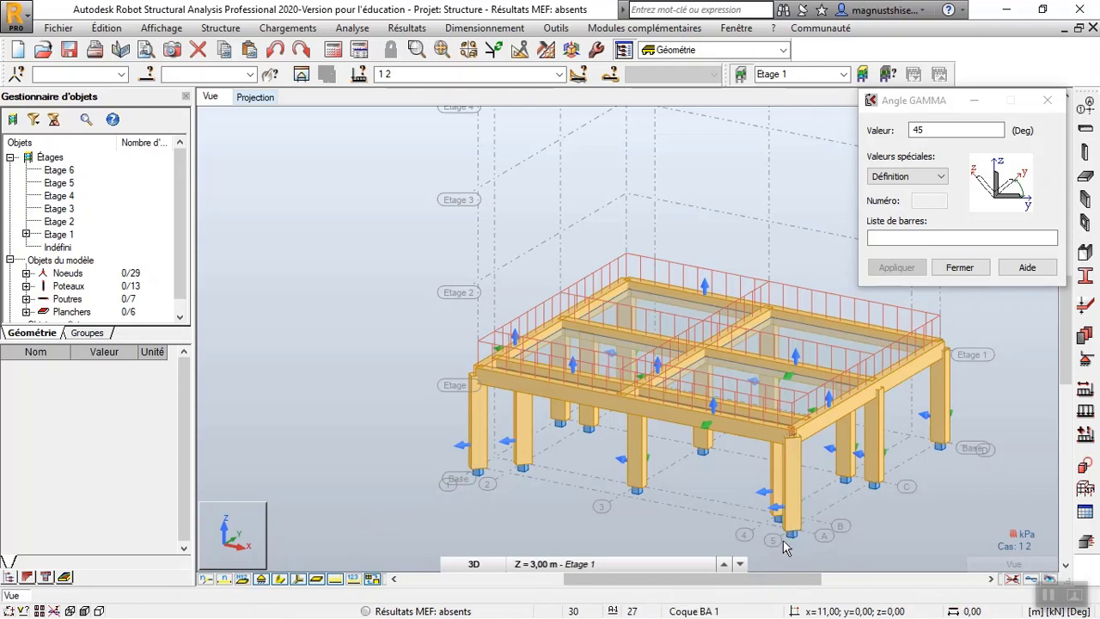
click(914, 129)
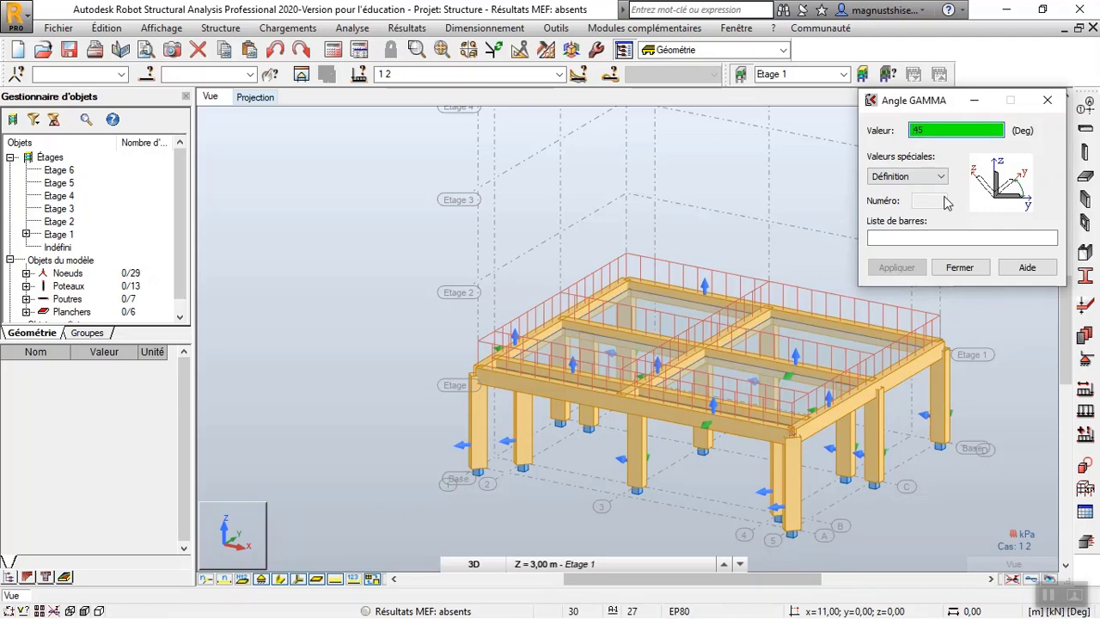
text(-)
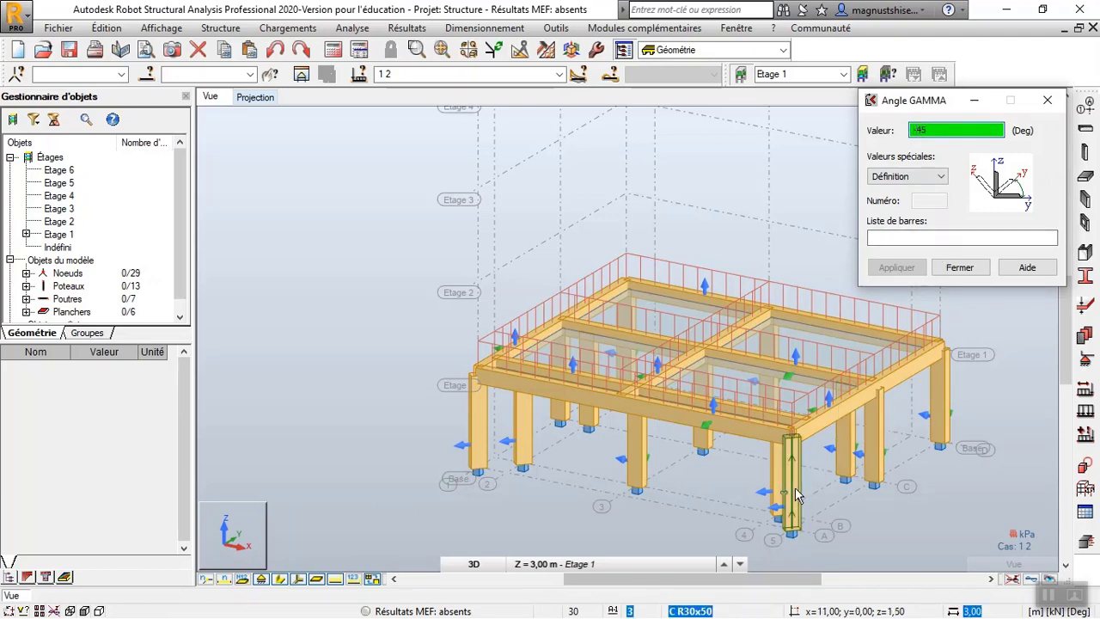
click(780, 525)
click(779, 500)
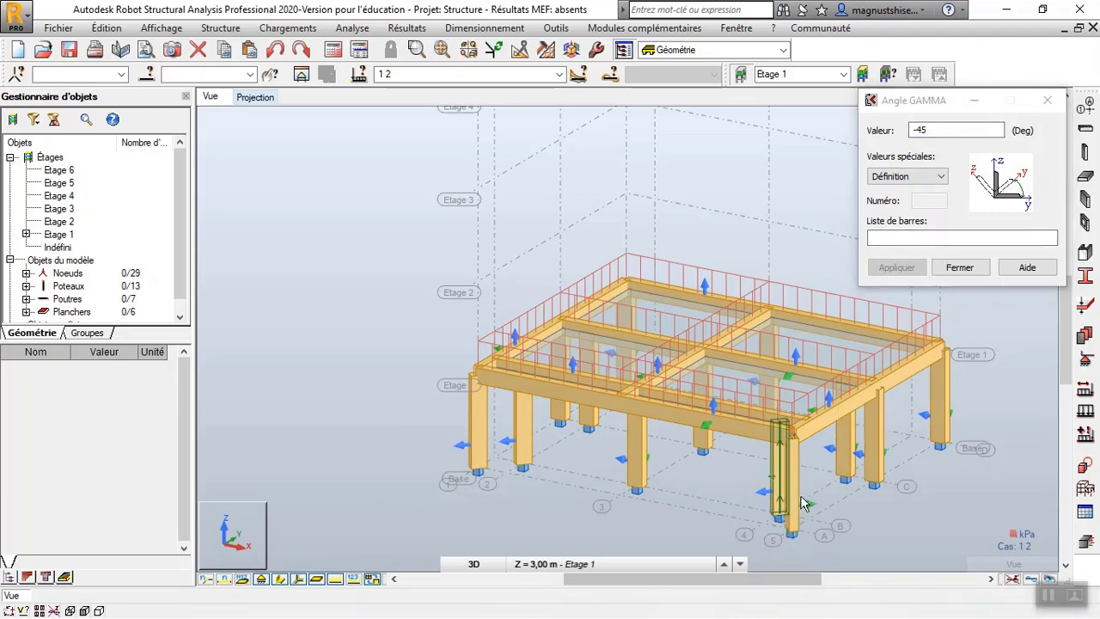
scroll(792, 548, up, 5)
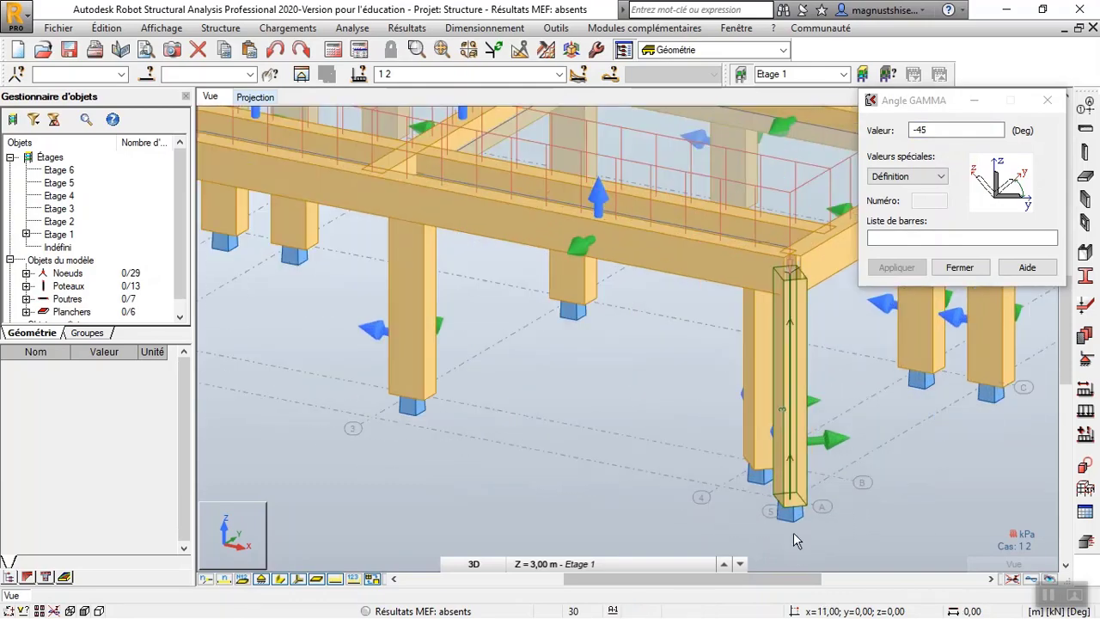
click(960, 267)
- Try to copy the content of Etage 1 to the storeys above with 5 repetitions
scroll(877, 389, down, 6)
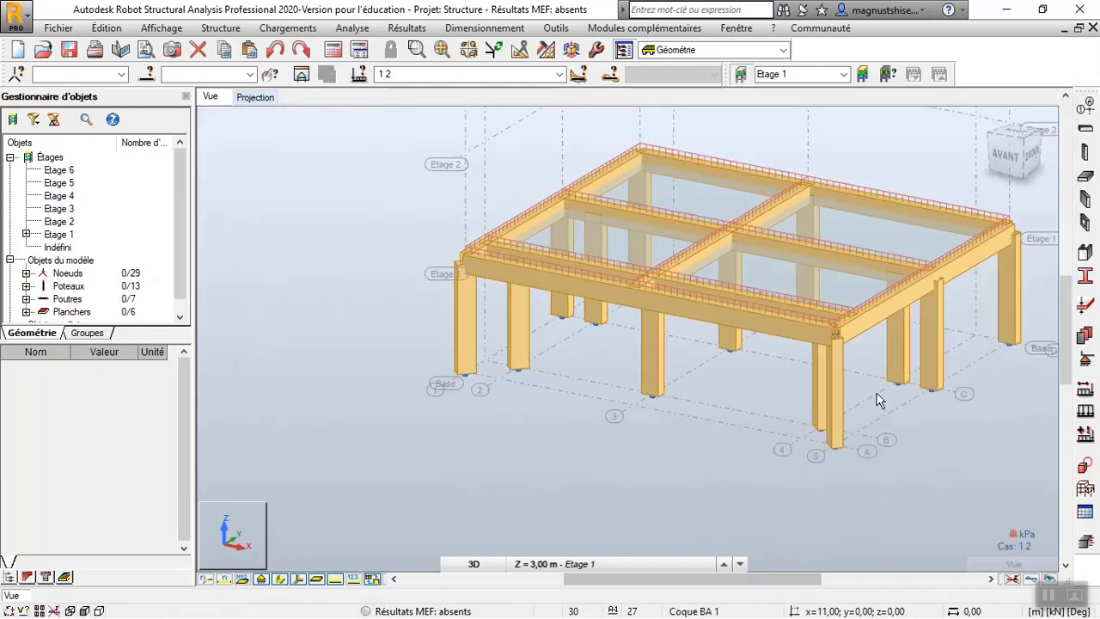
click(57, 234)
right_click(53, 237)
mouse_move(107, 248)
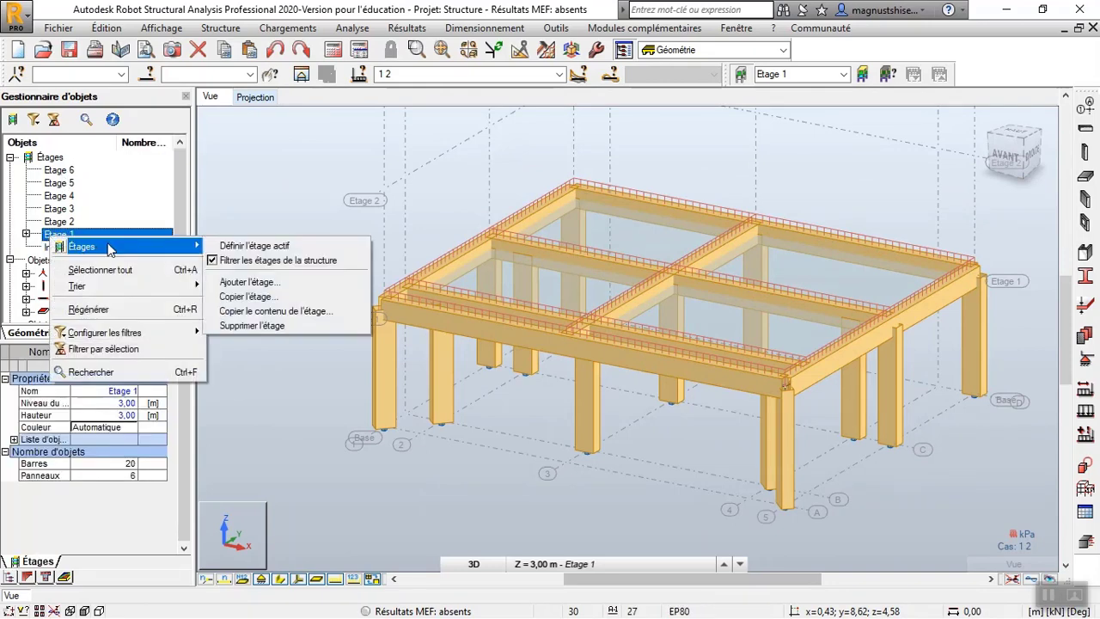
click(280, 311)
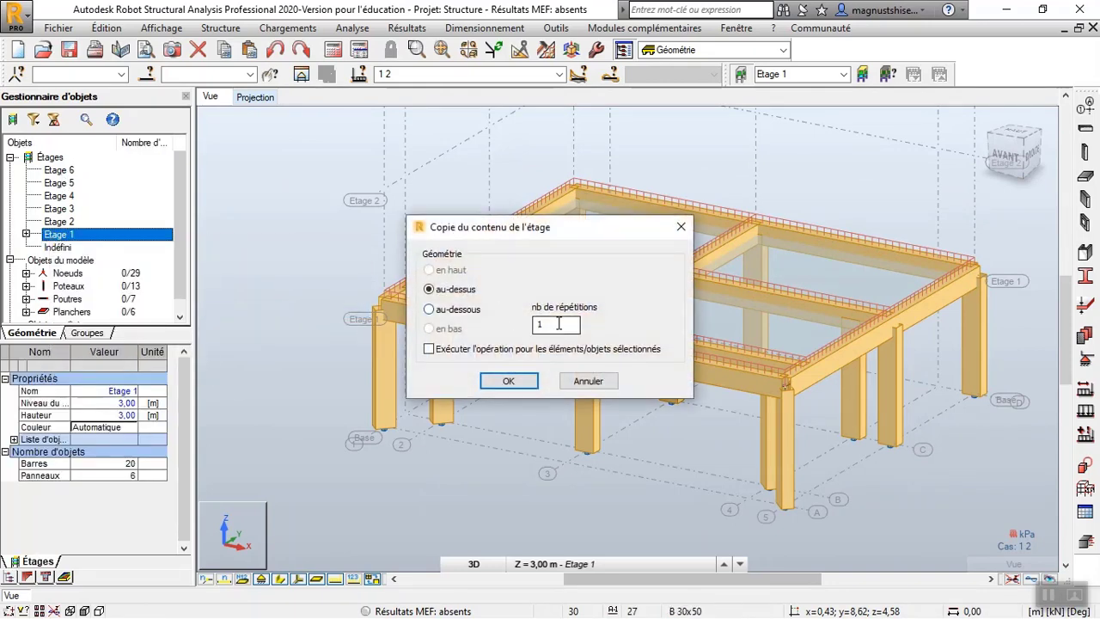
drag(559, 323, 481, 322)
text(5)
click(509, 380)
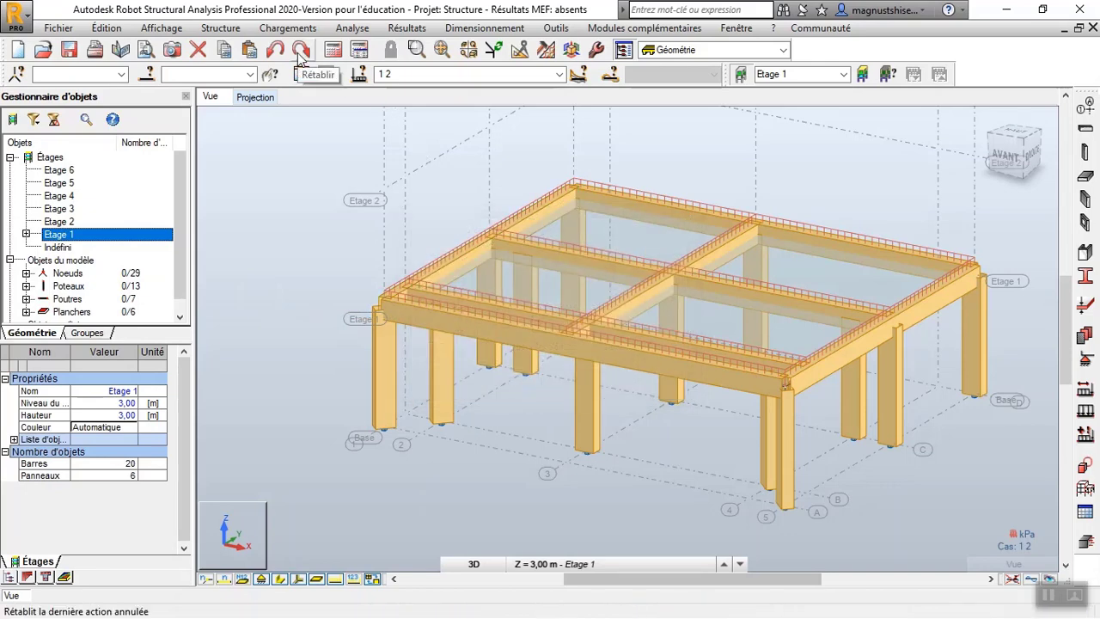
- Turn off the storey filter and try again to copy the content of Etage 1 upwards
scroll(505, 428, down, 2)
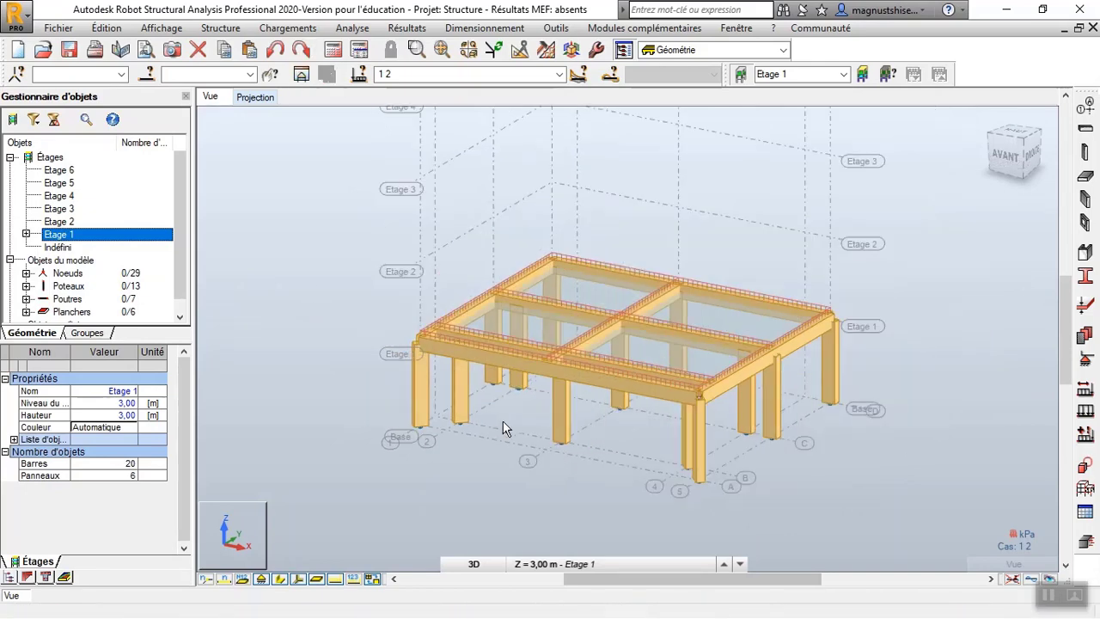
click(742, 74)
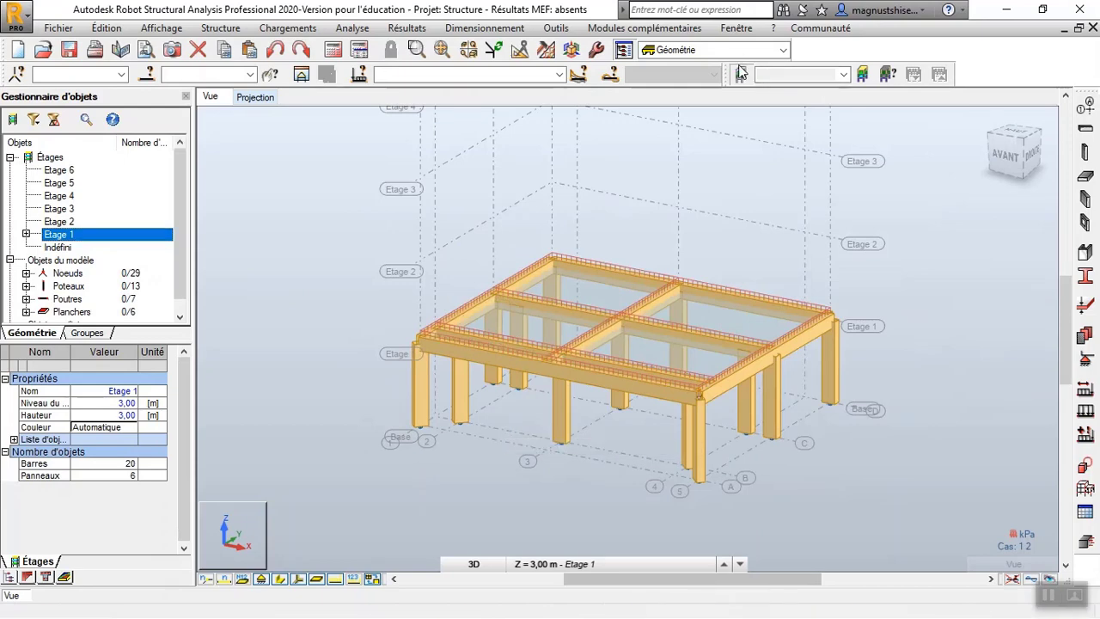
right_click(78, 235)
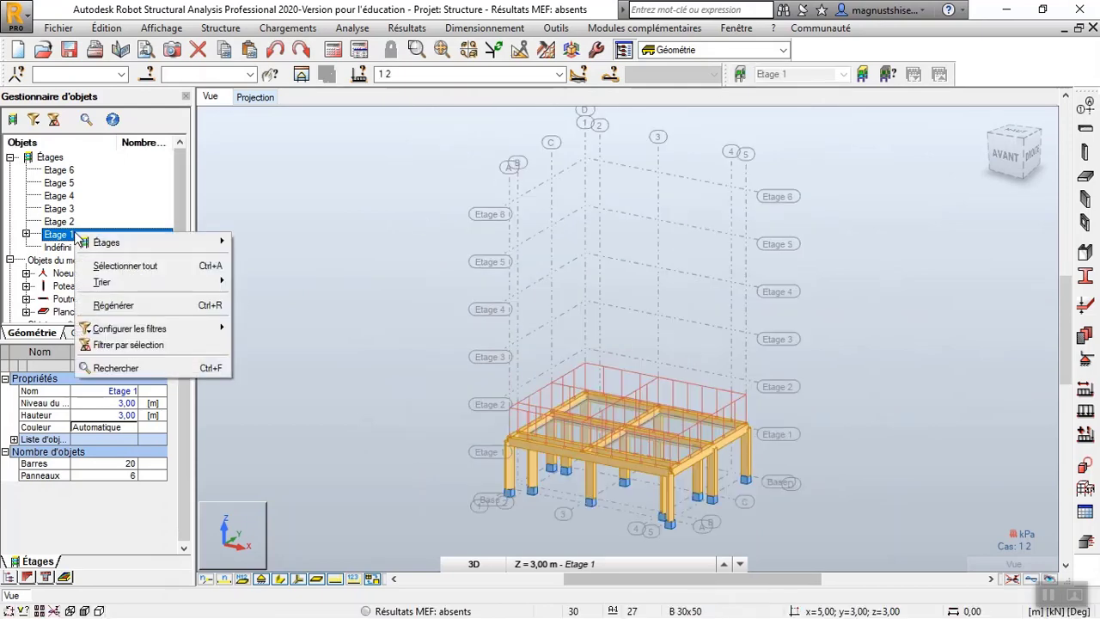
mouse_move(206, 242)
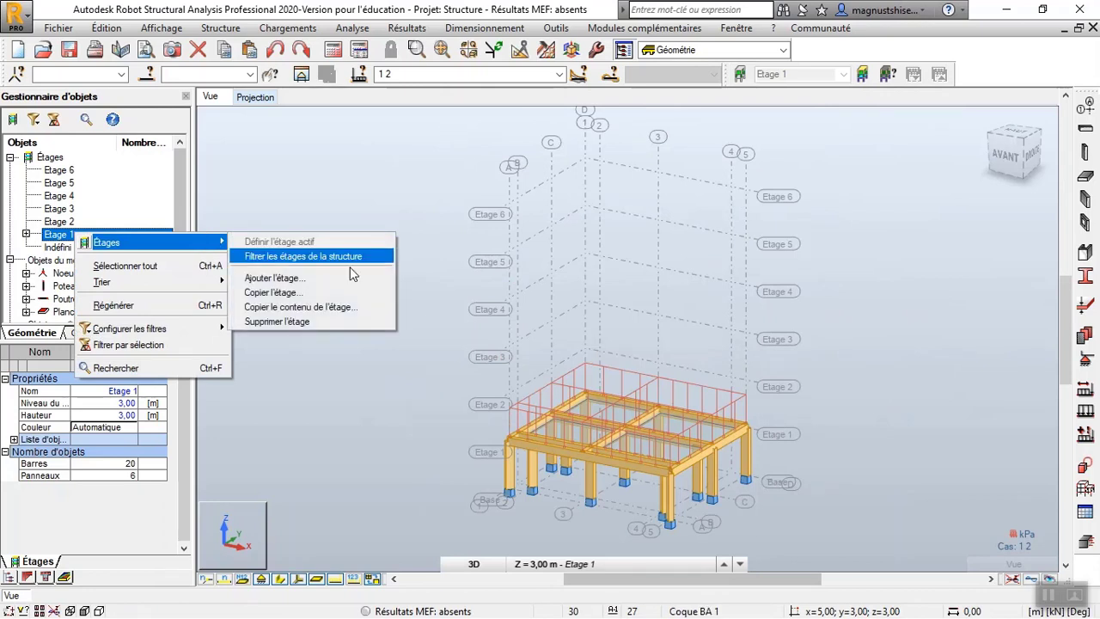
click(357, 307)
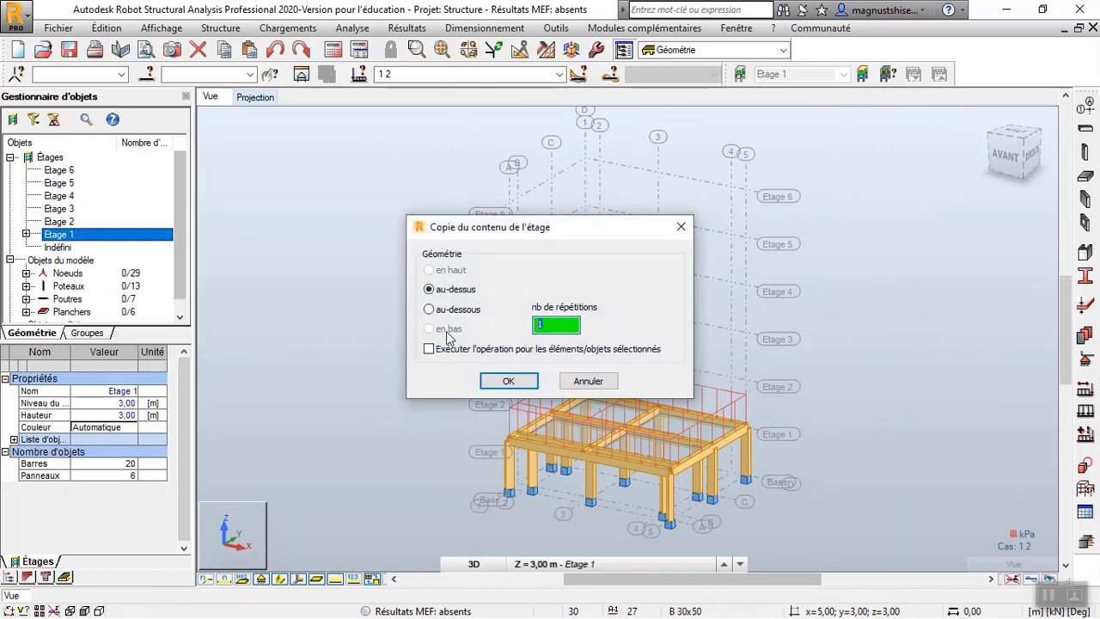
click(508, 380)
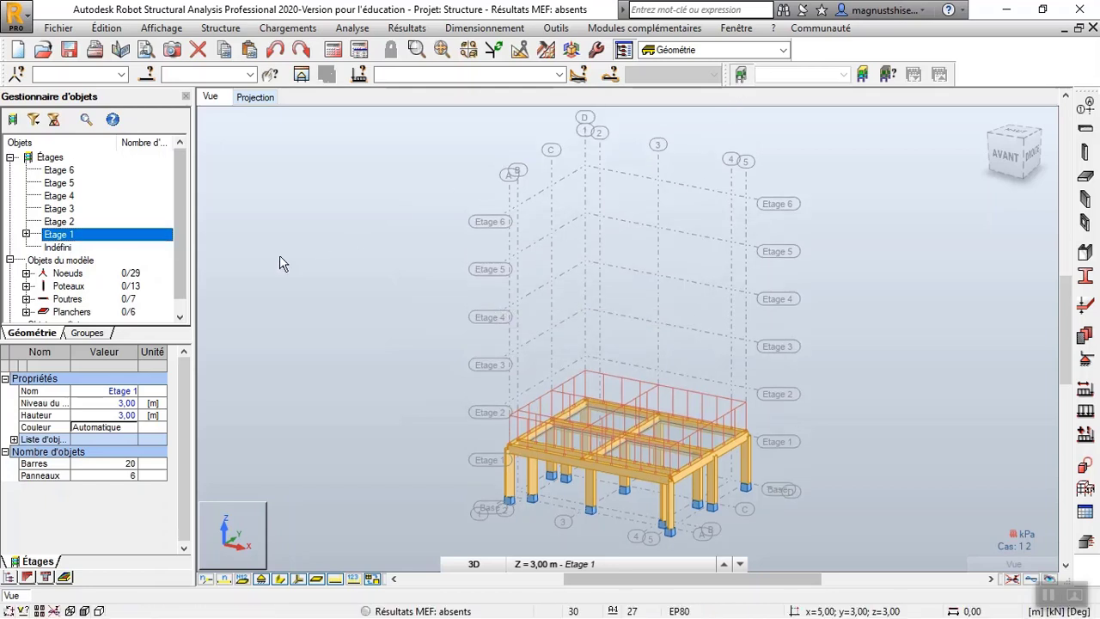
- Copy the content of Etage 1 to all storeys above up to Etage 6, and display the whole structure without the storey filter
right_click(121, 240)
mouse_move(258, 247)
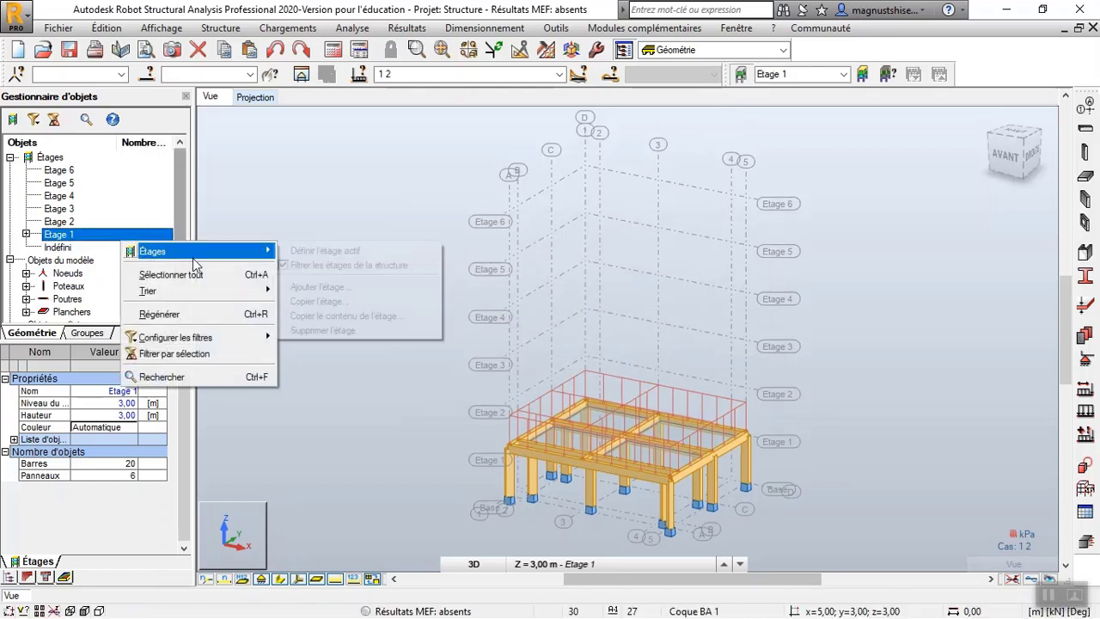
click(331, 315)
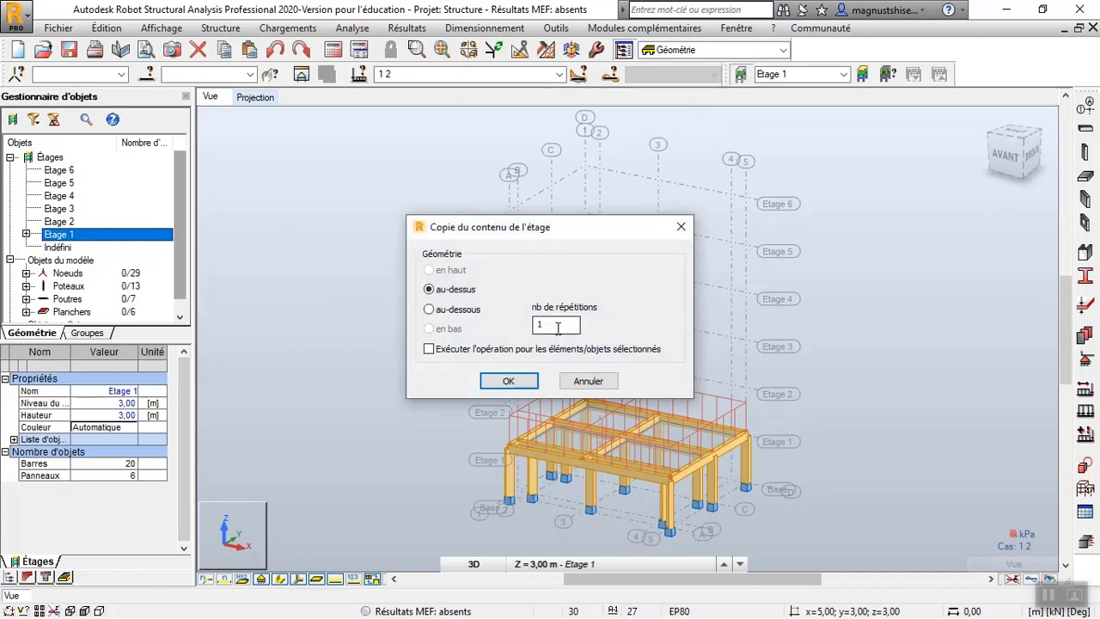
click(508, 381)
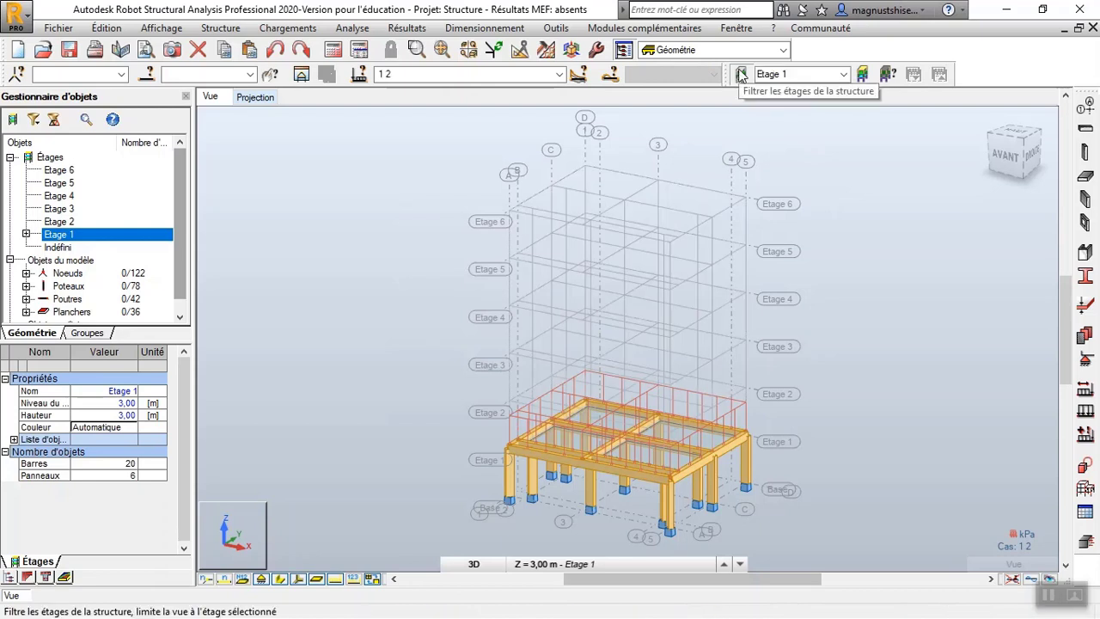
click(449, 567)
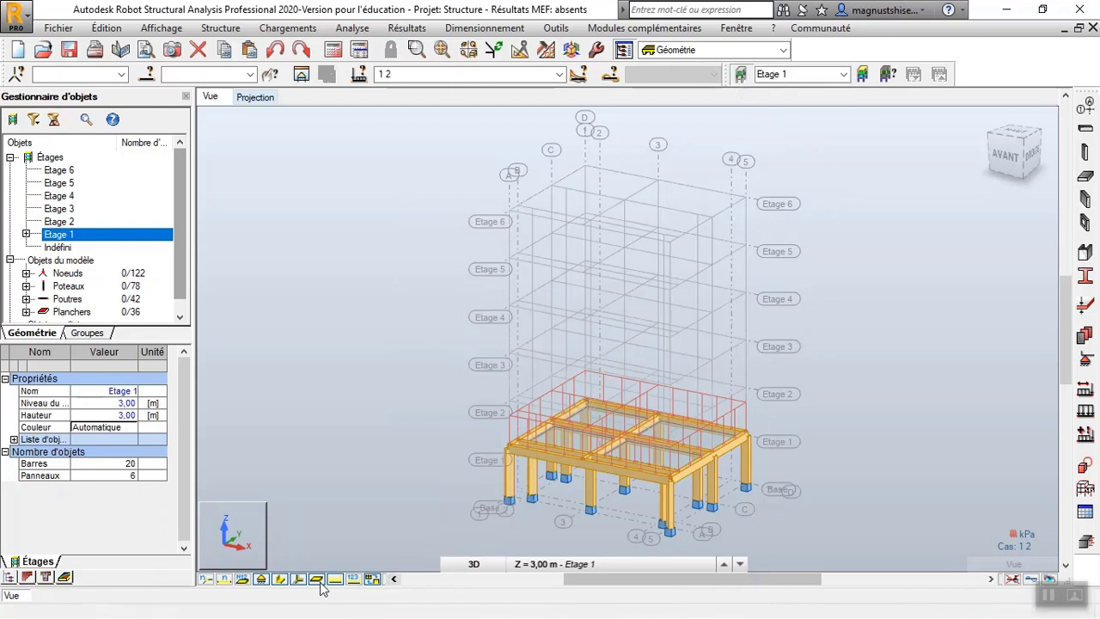
click(745, 80)
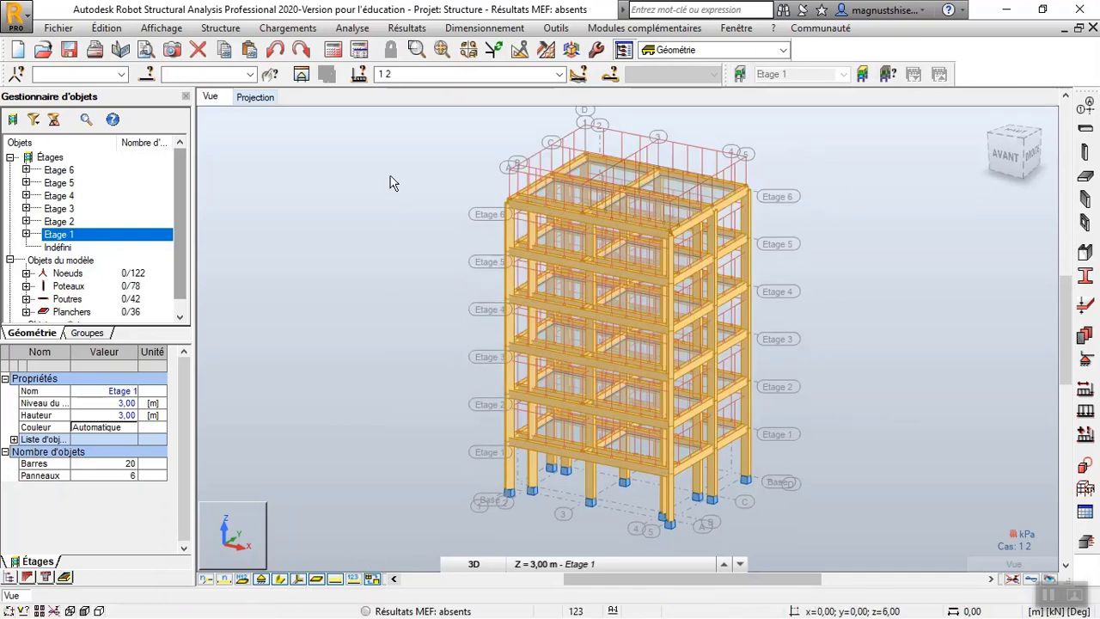
- Create a manual load combination of type ELU named ELU, containing cases PP and BUREAUX with automatic coefficients
click(308, 30)
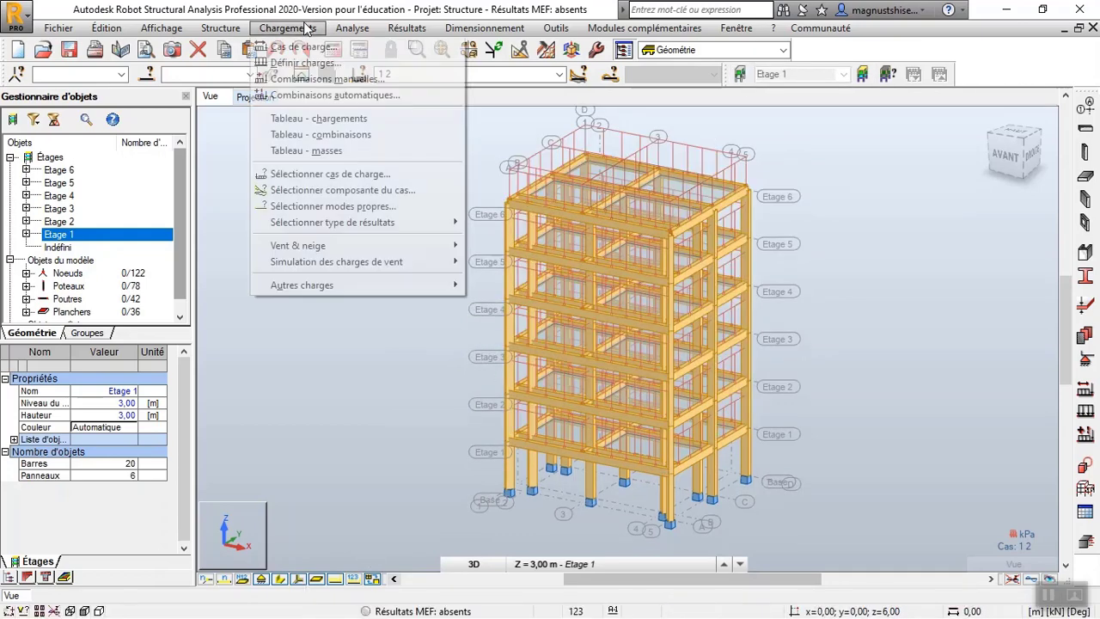
click(354, 79)
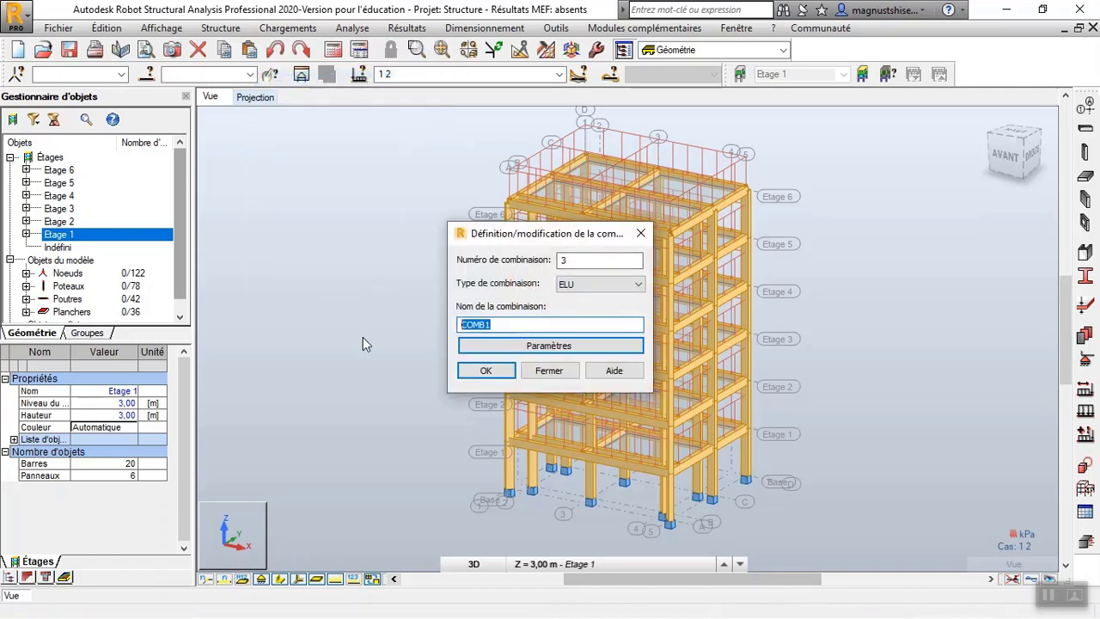
text(ELU)
click(504, 377)
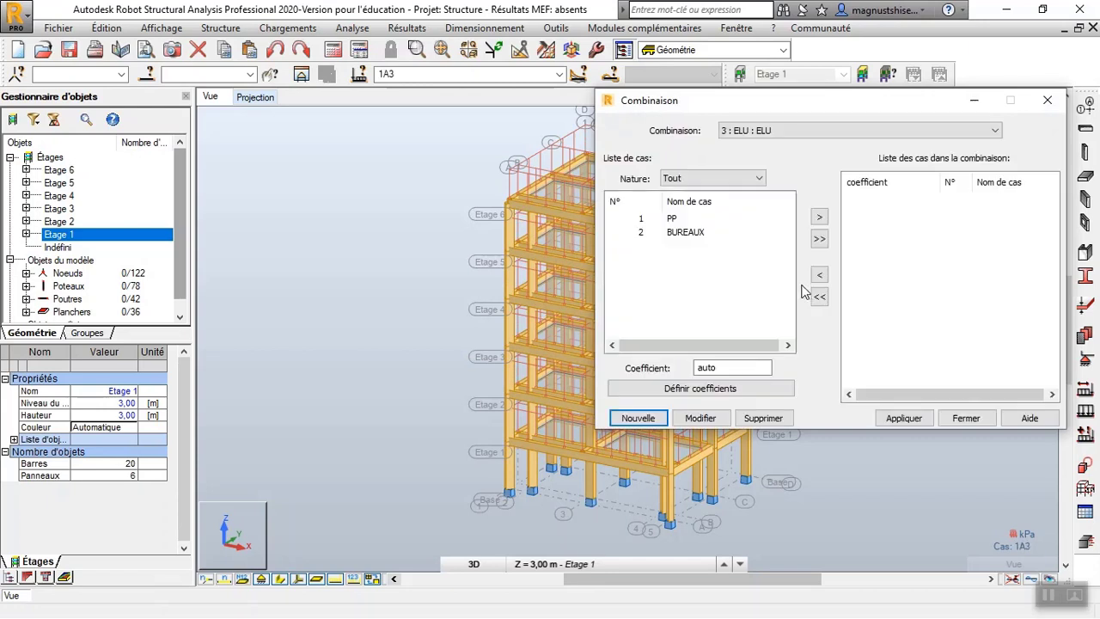
click(820, 240)
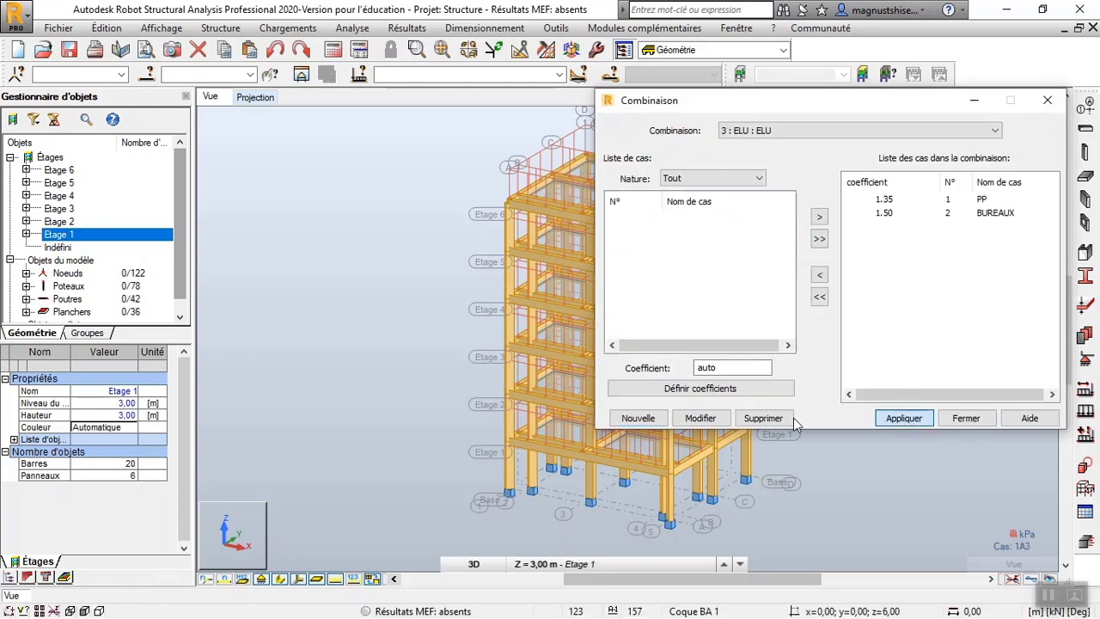
- Create a load combination of type ELS named ELS, containing cases PP and BUREAUX with automatic coefficients, and apply it
click(660, 419)
click(855, 237)
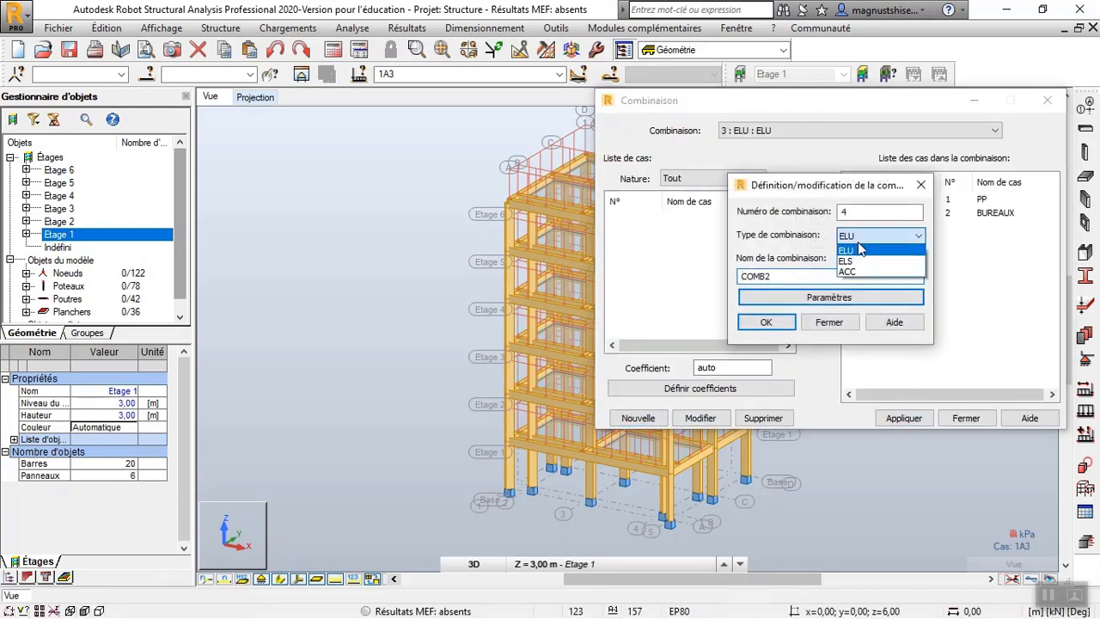
click(860, 261)
double_click(783, 275)
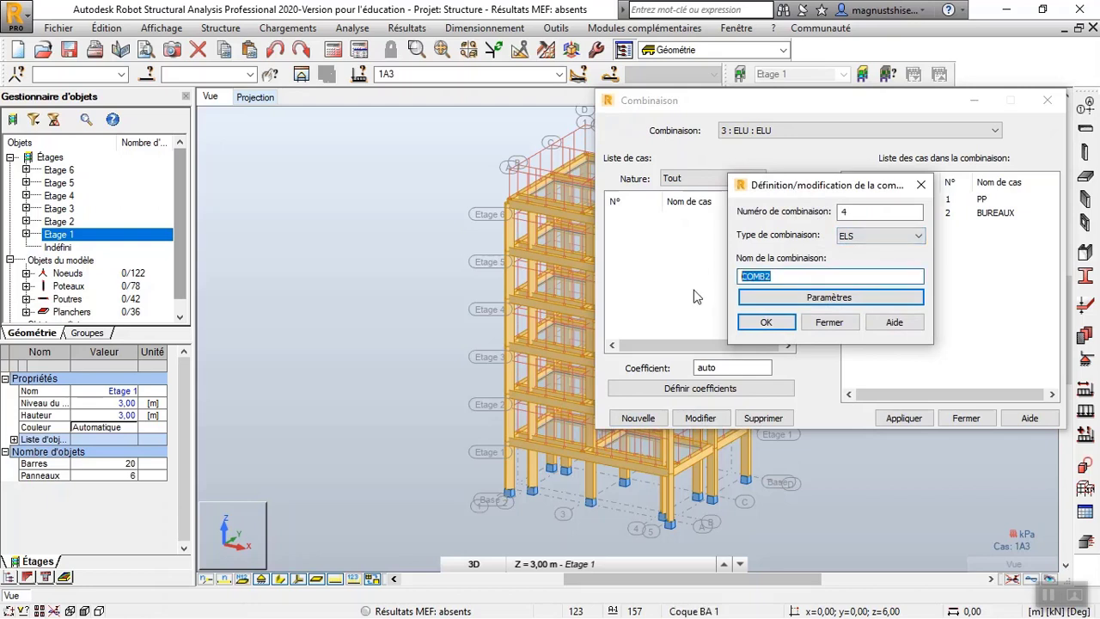
text(ELS)
click(763, 323)
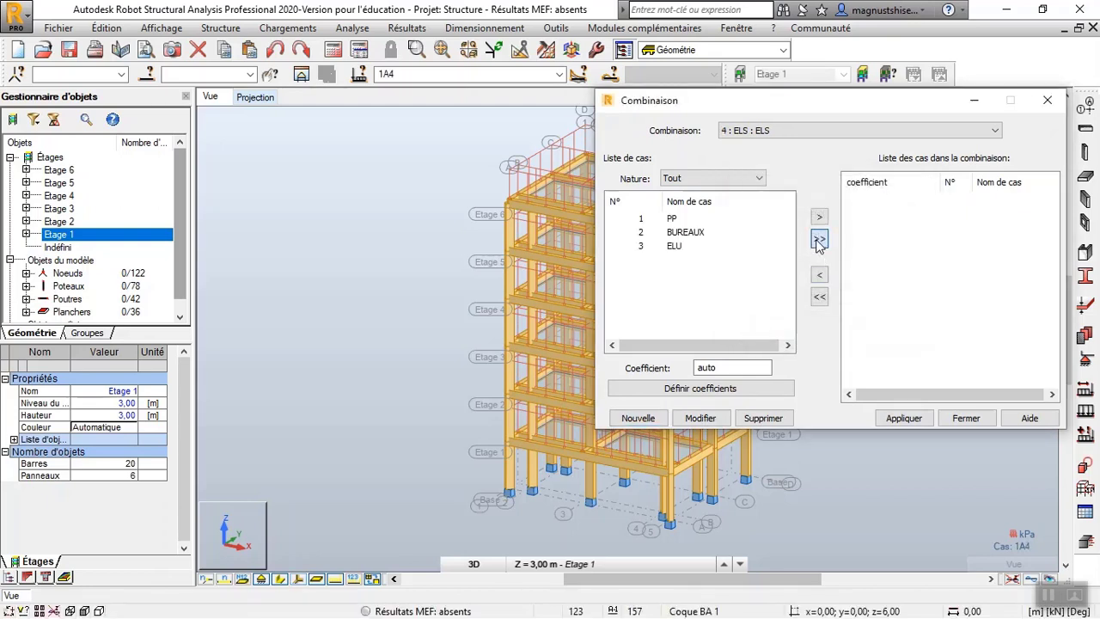
click(818, 242)
click(872, 225)
click(819, 274)
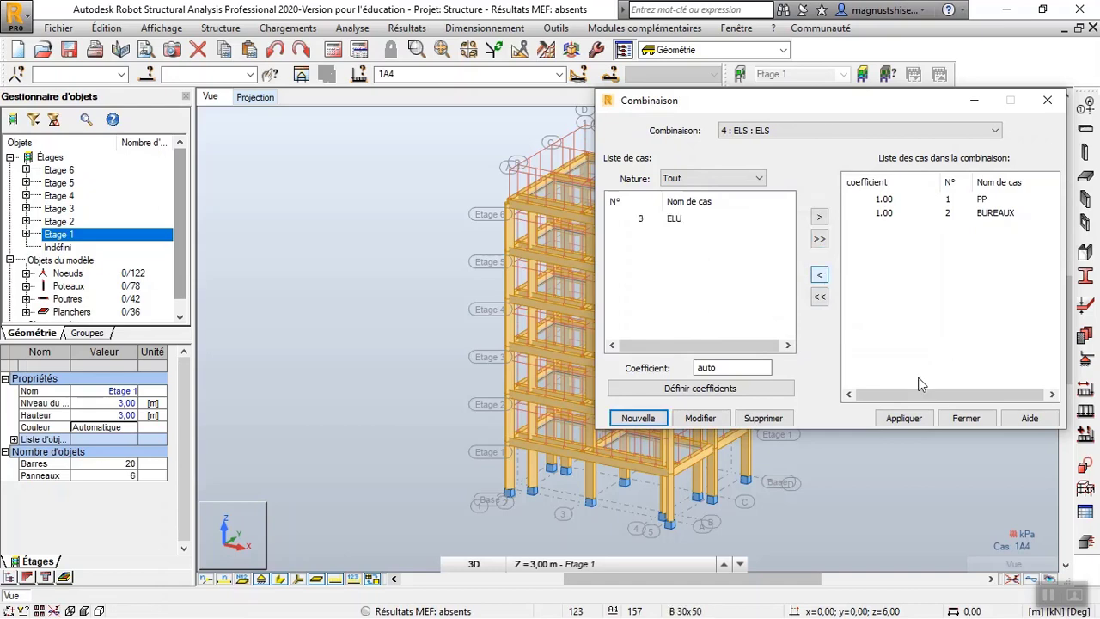
click(911, 418)
click(962, 417)
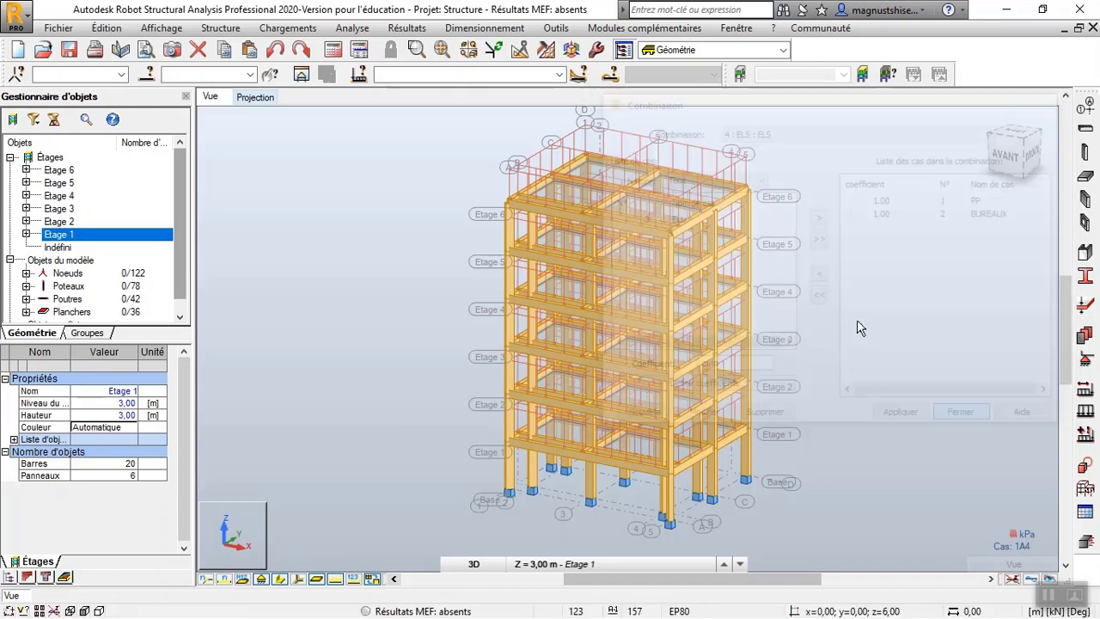
- Run the structural calculation and display the Efforts table for the bars with its global extremes
click(356, 51)
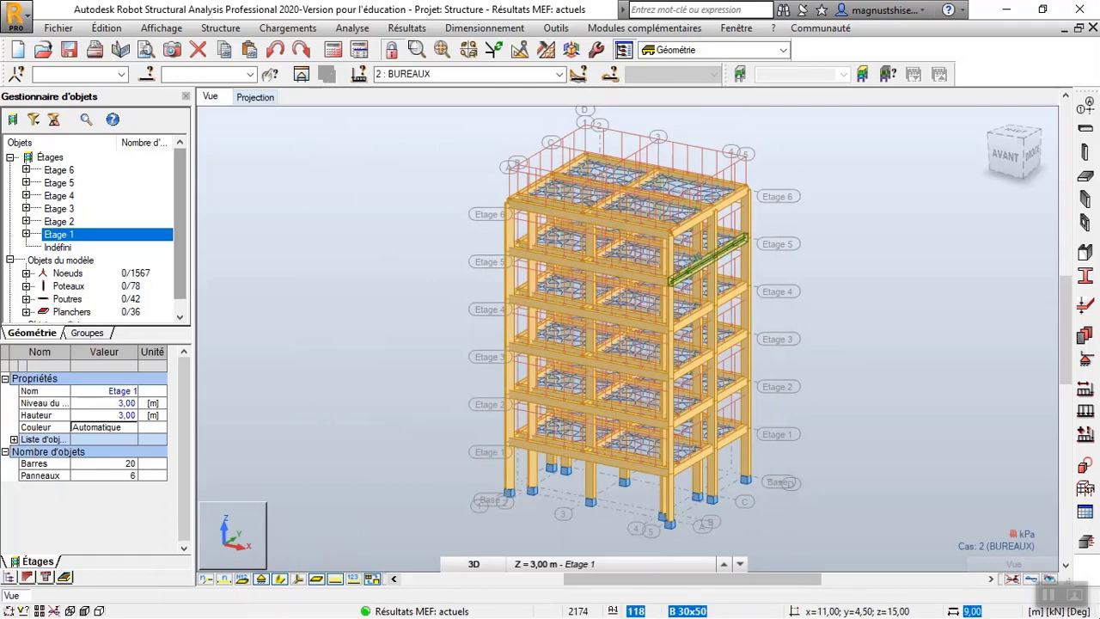
click(1085, 512)
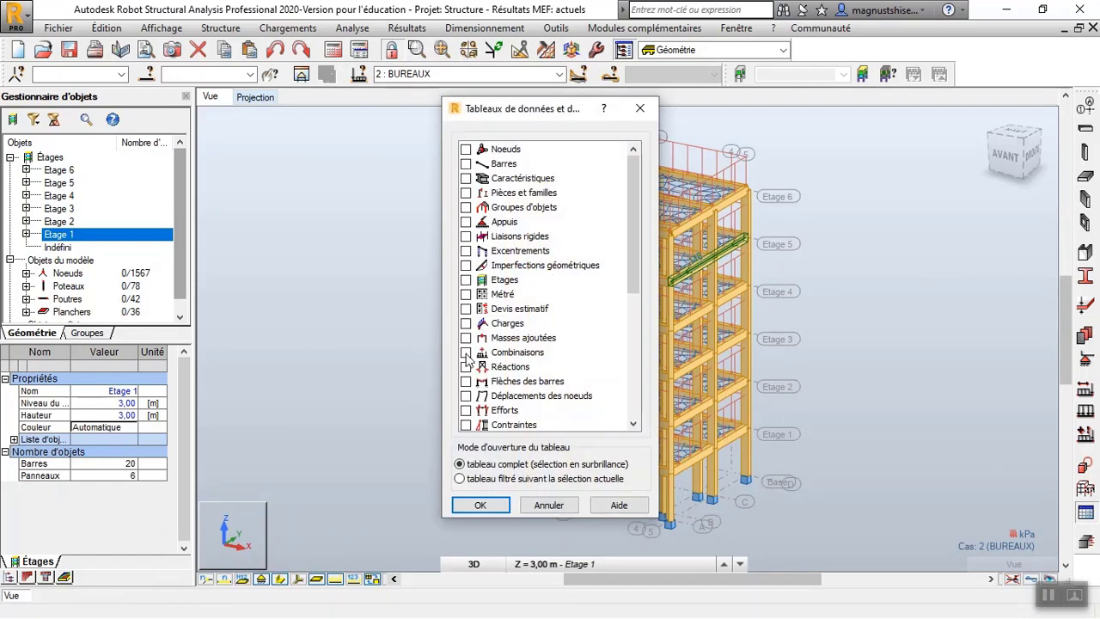
click(465, 425)
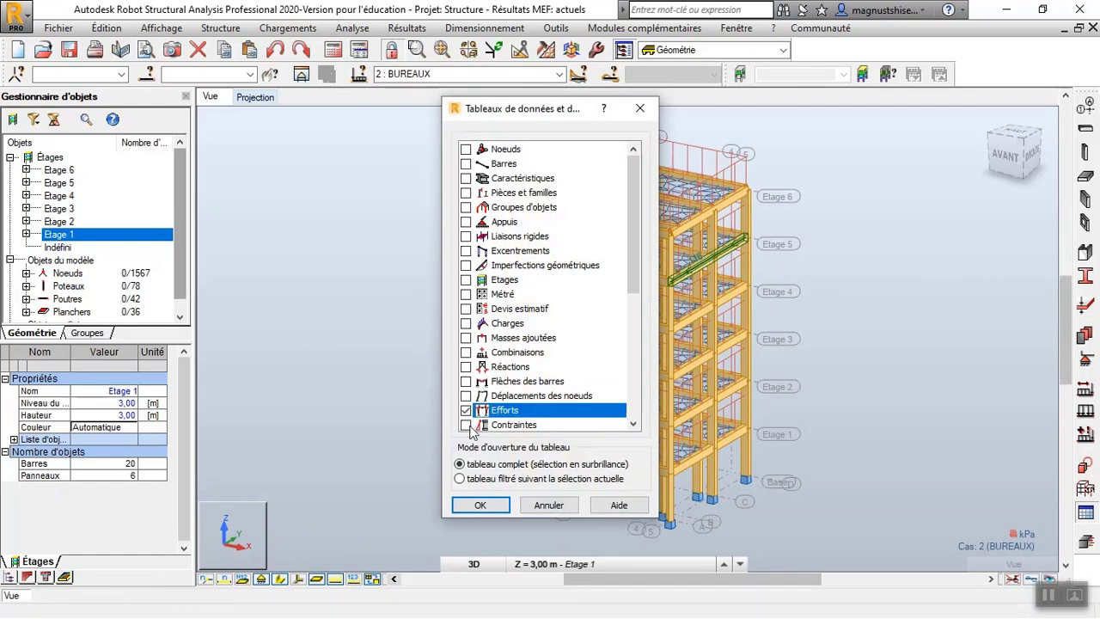
click(480, 504)
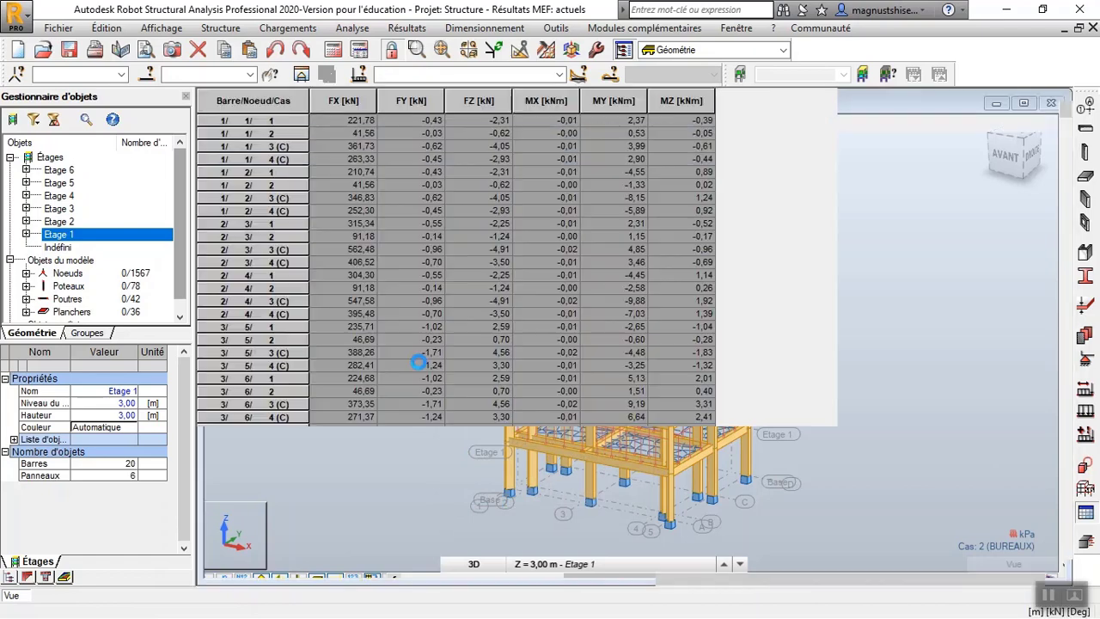
click(348, 579)
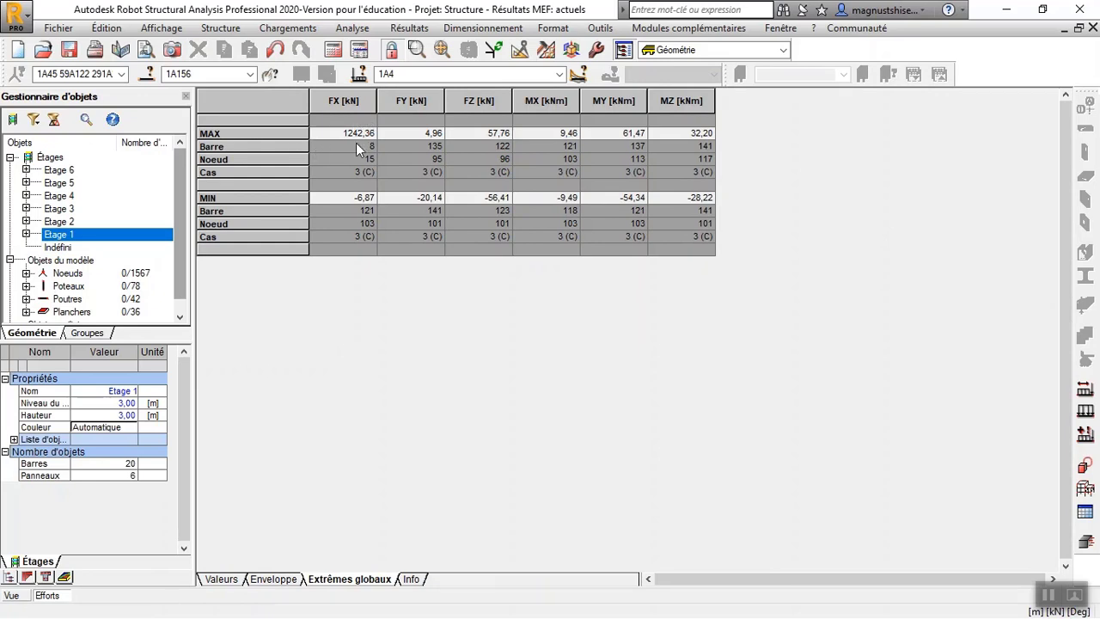
- Return to the structure view and locate bar 8 in the model by selecting it by number
click(16, 596)
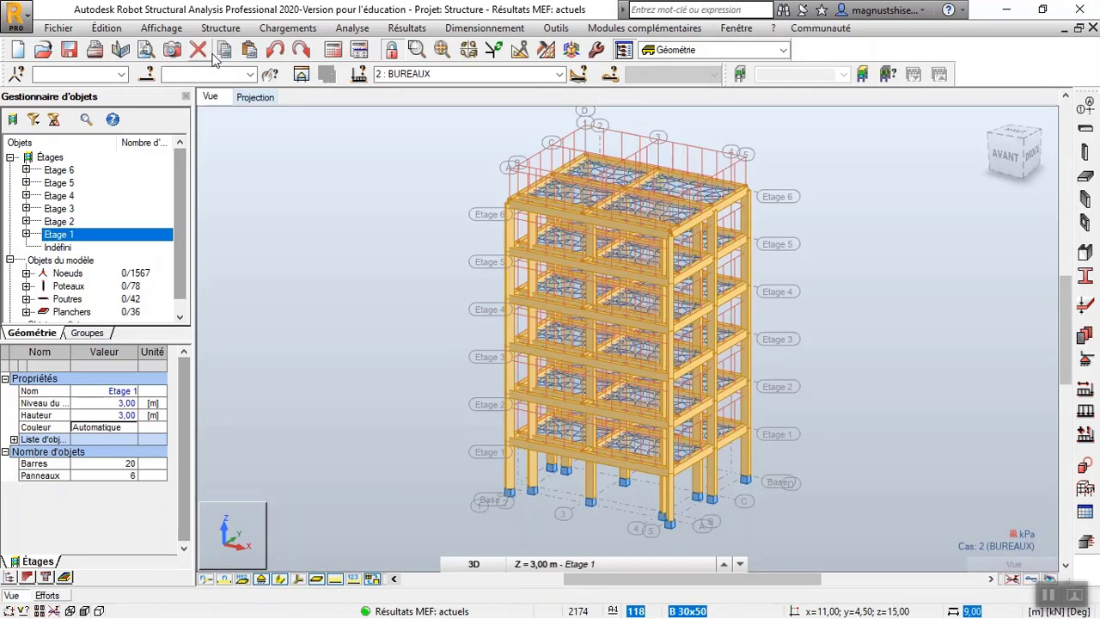
click(206, 75)
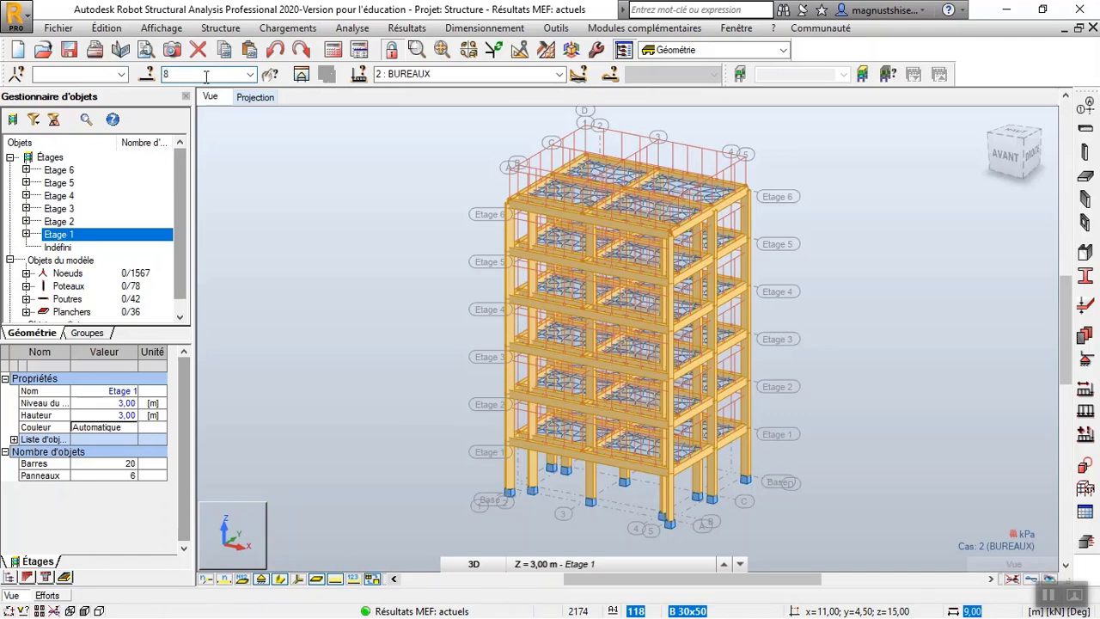
text(8)
key(Return)
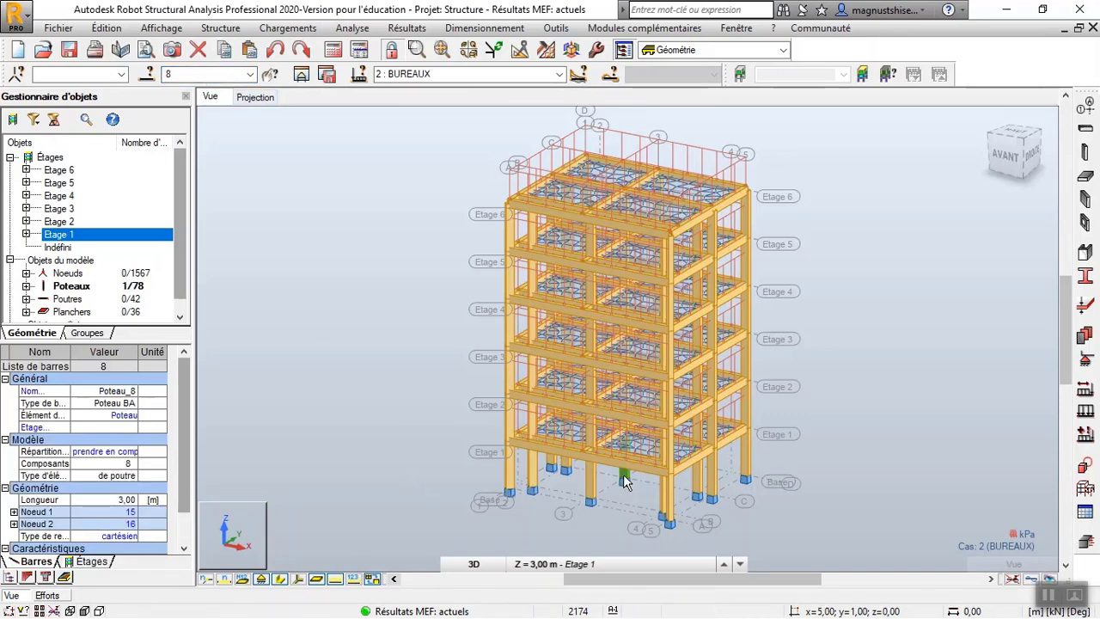
click(223, 301)
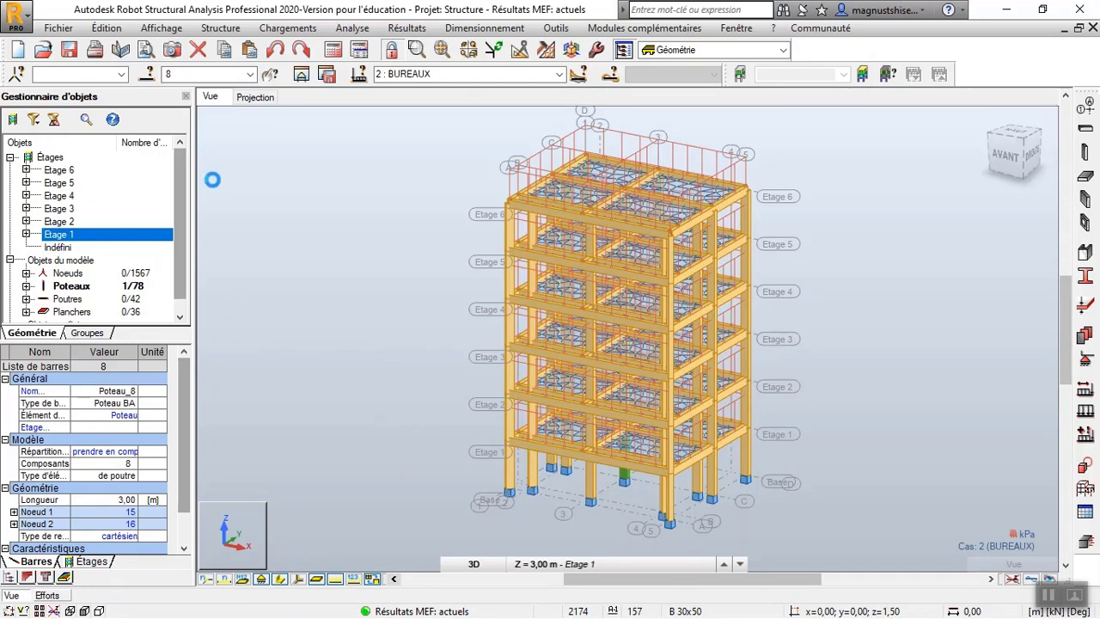
- In the Base level plan, select the supports at 1-A and 2-B and start footing design with simple cases, one footing for both columns
click(256, 97)
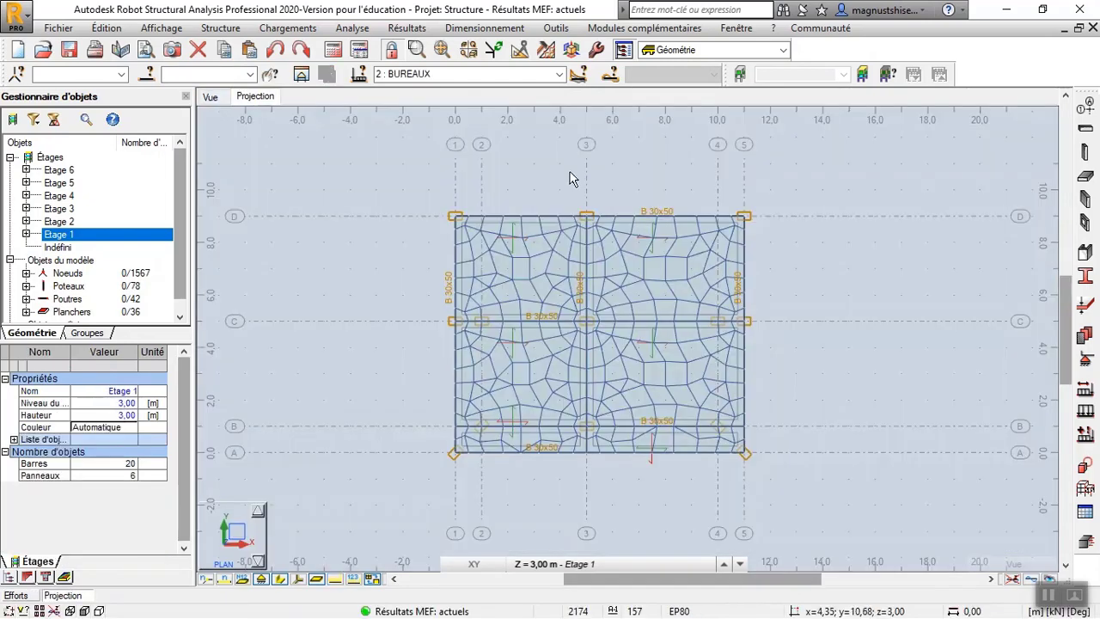
click(515, 561)
click(549, 553)
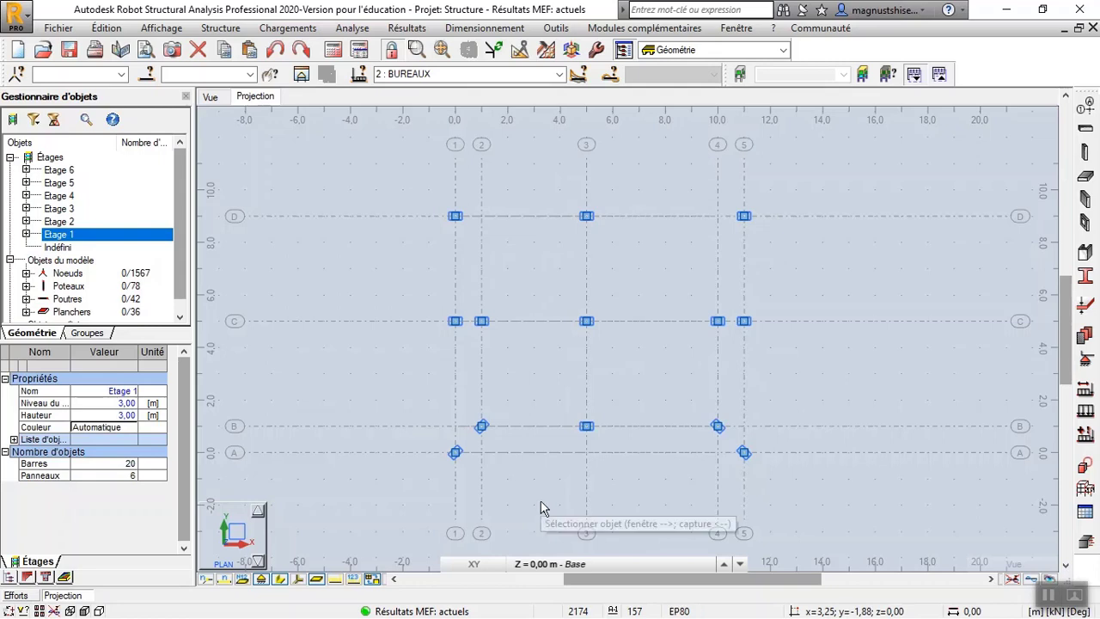
scroll(474, 464, up, 1)
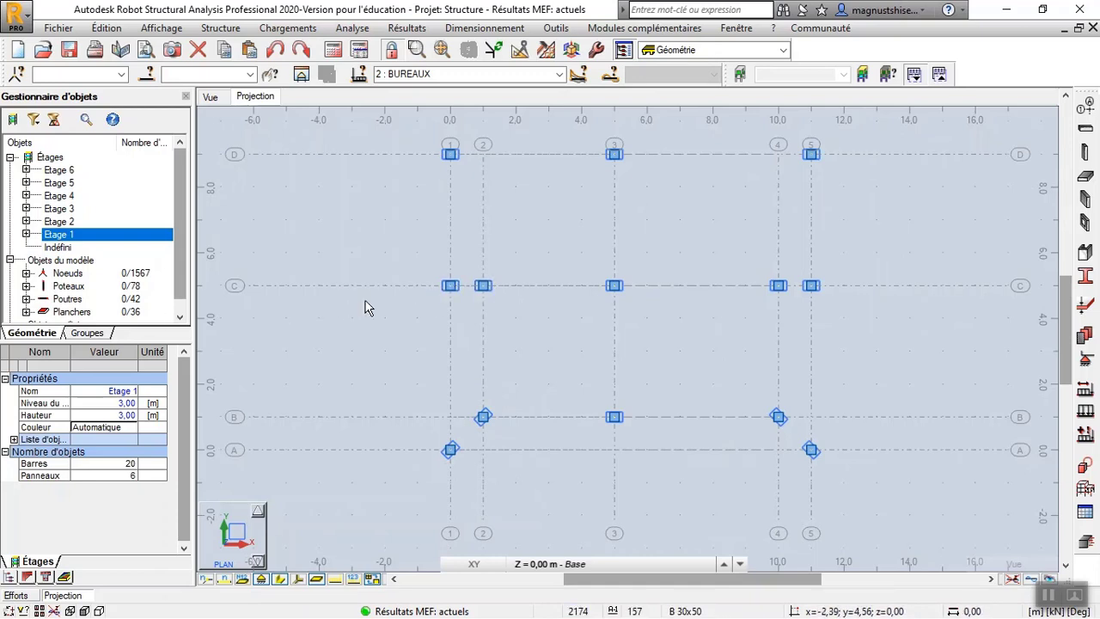
click(483, 418)
ctrl+click(450, 450)
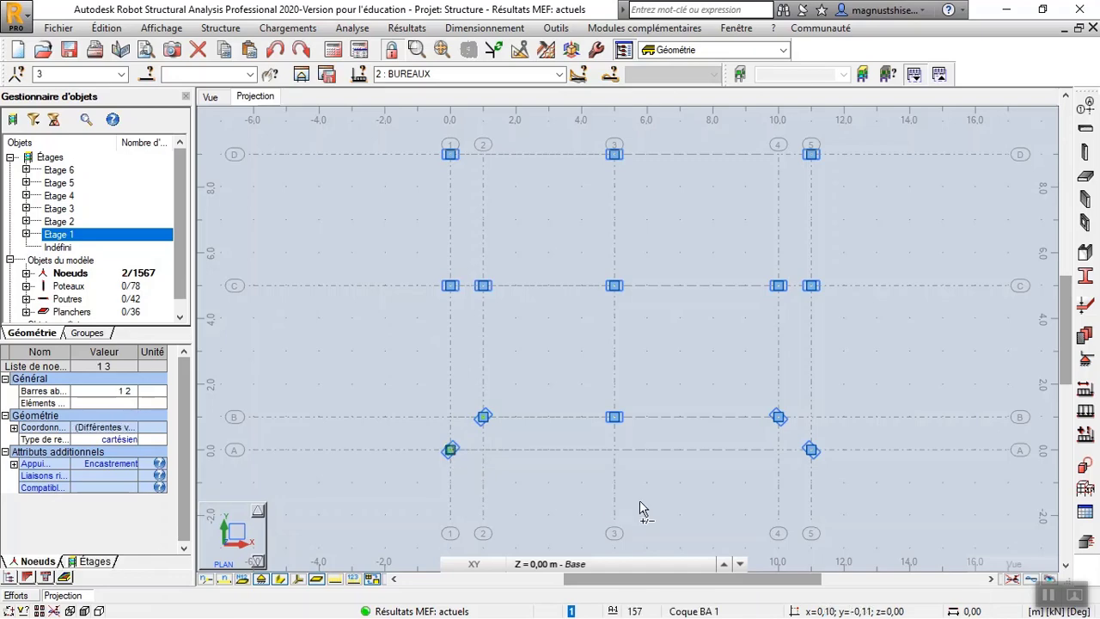
click(1084, 539)
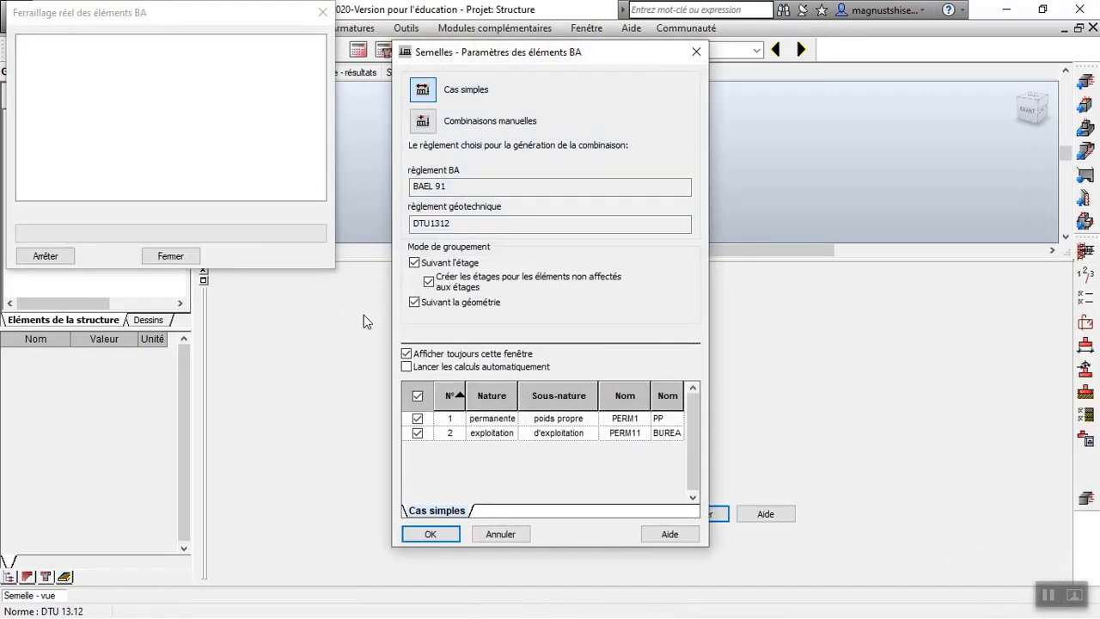
click(428, 532)
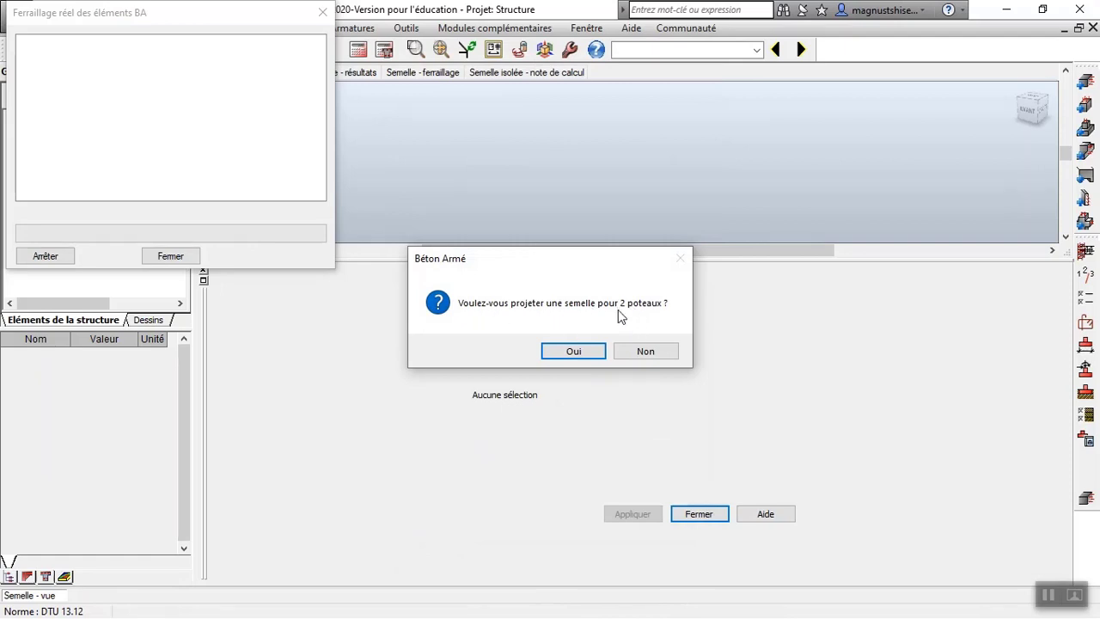
click(575, 350)
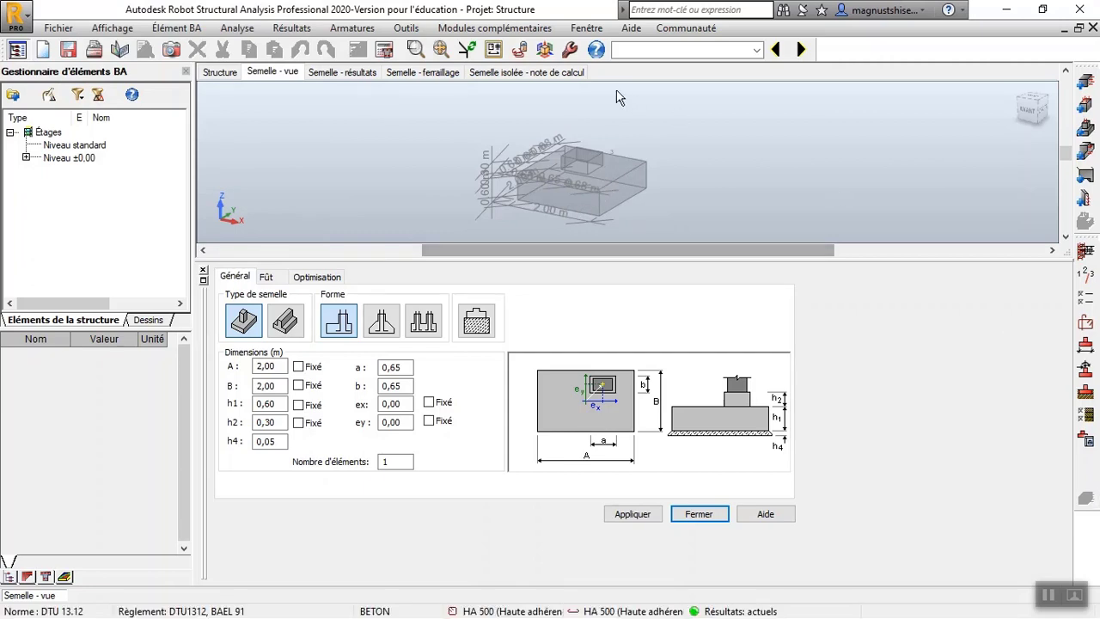
- Open Semelle1-3 under Niveau ±0,00 with the two-column footing shape, and review its pedestal and optimisation settings
click(756, 50)
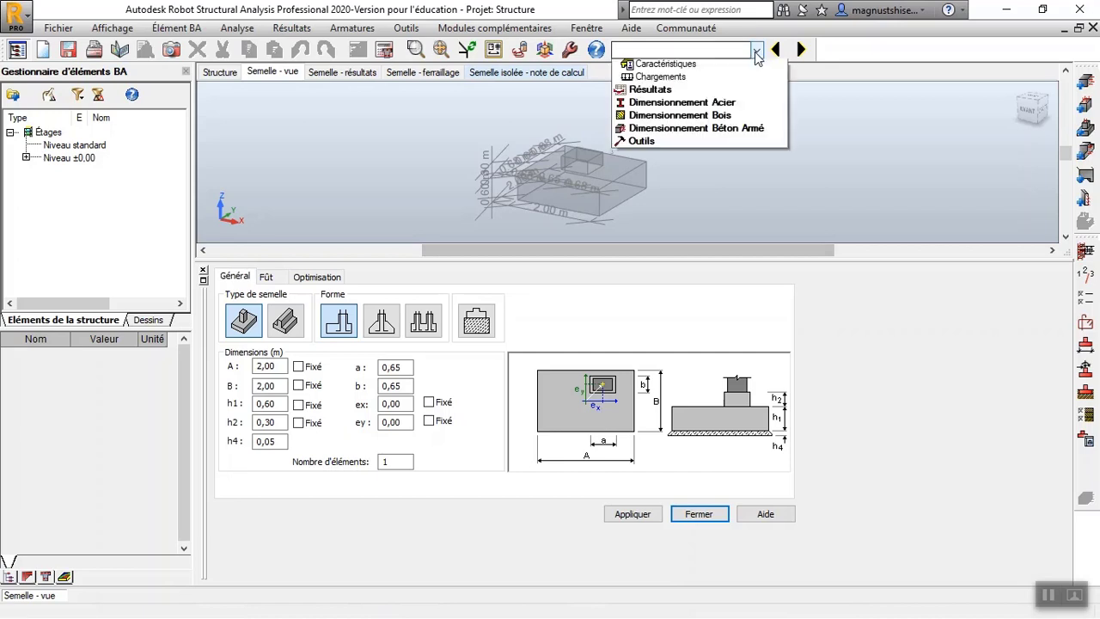
click(390, 141)
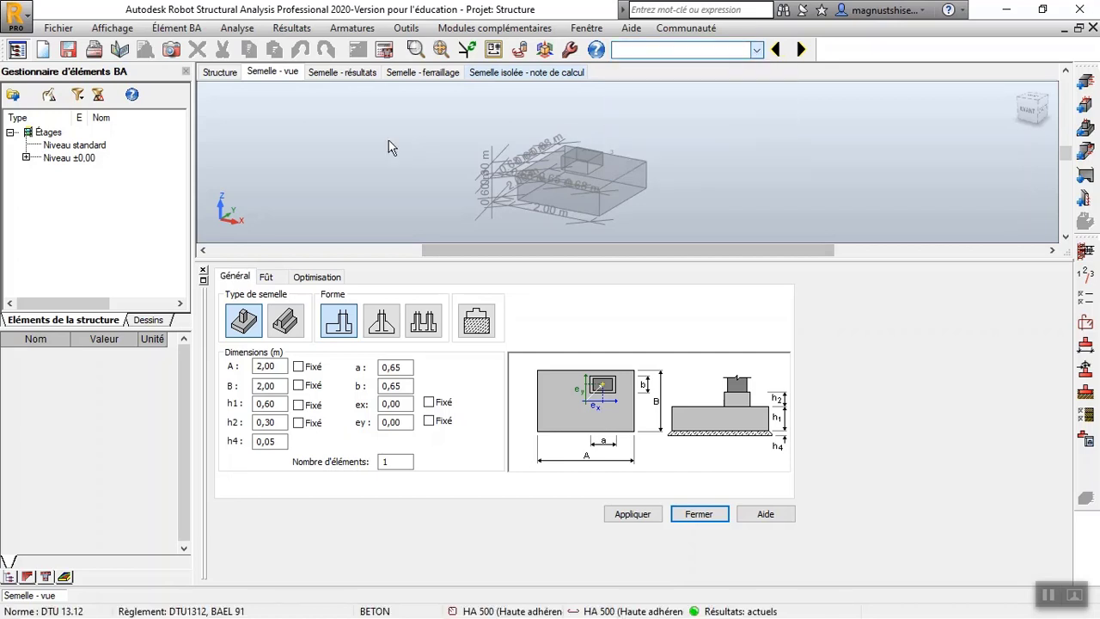
click(26, 158)
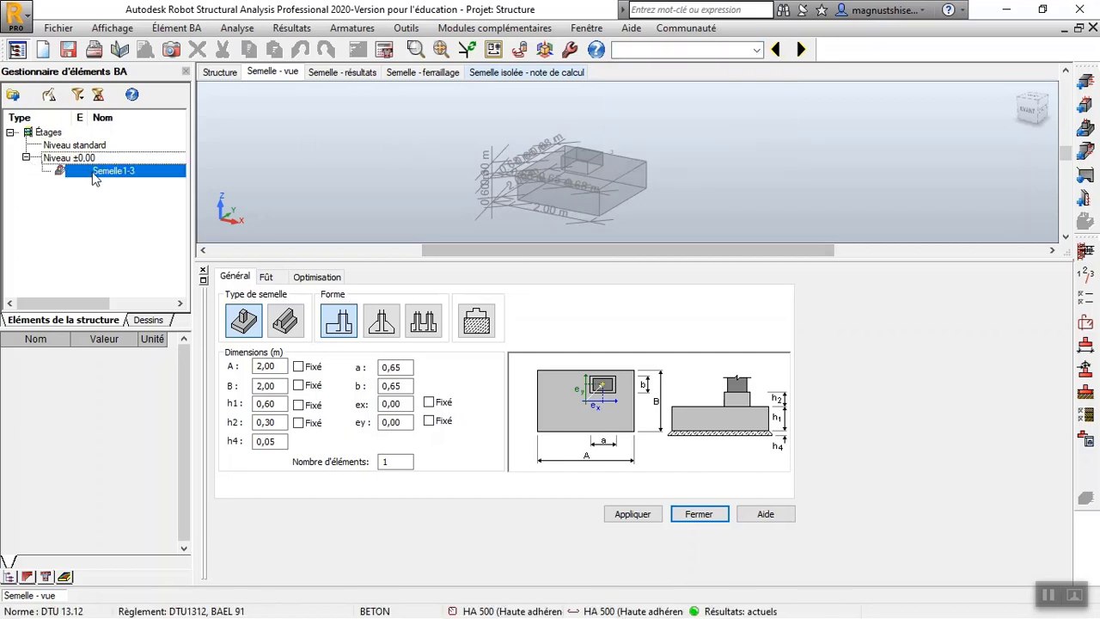
click(423, 320)
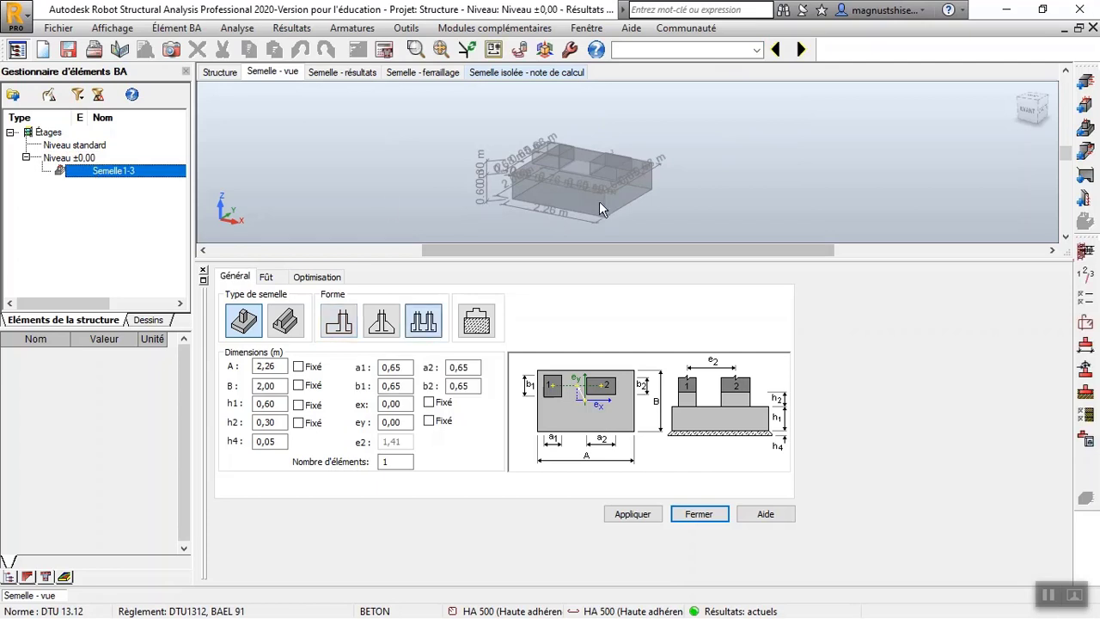
scroll(599, 201, up, 2)
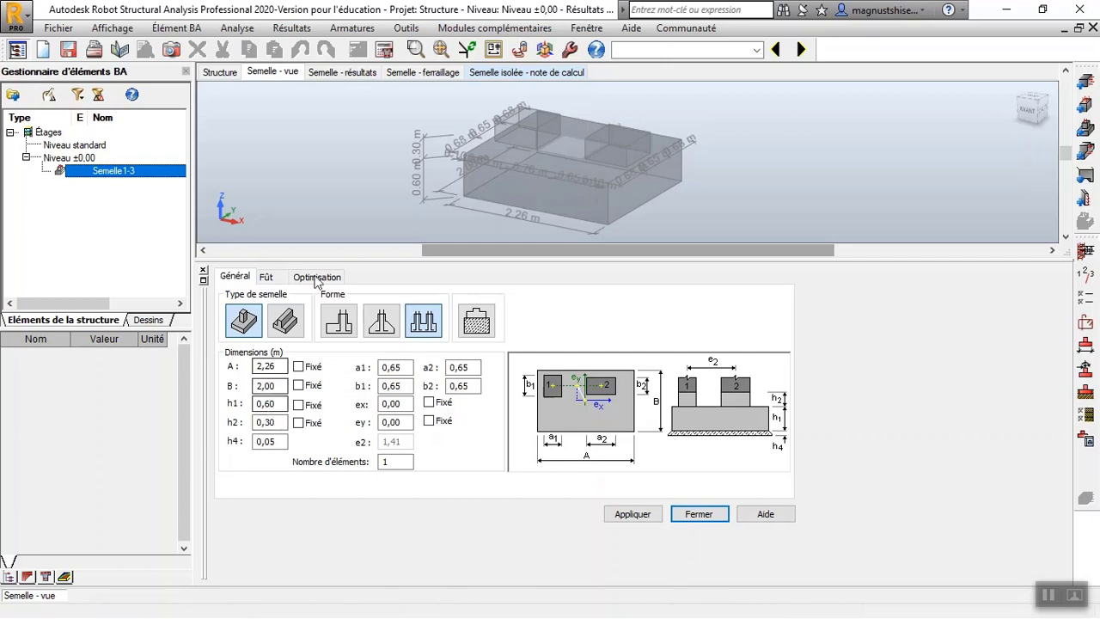
click(266, 279)
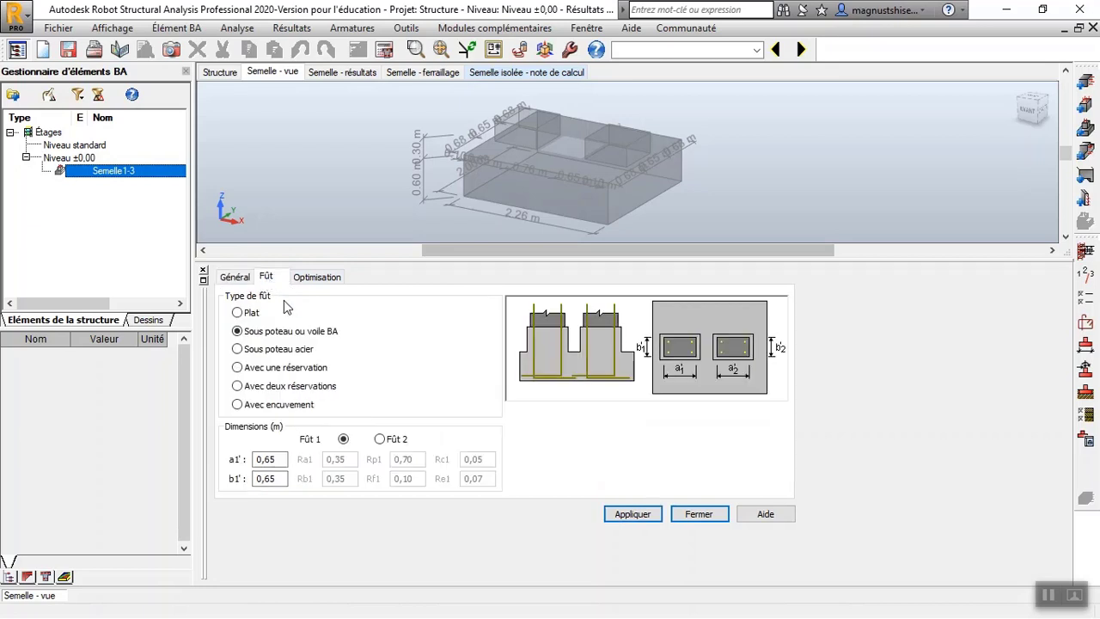
click(332, 283)
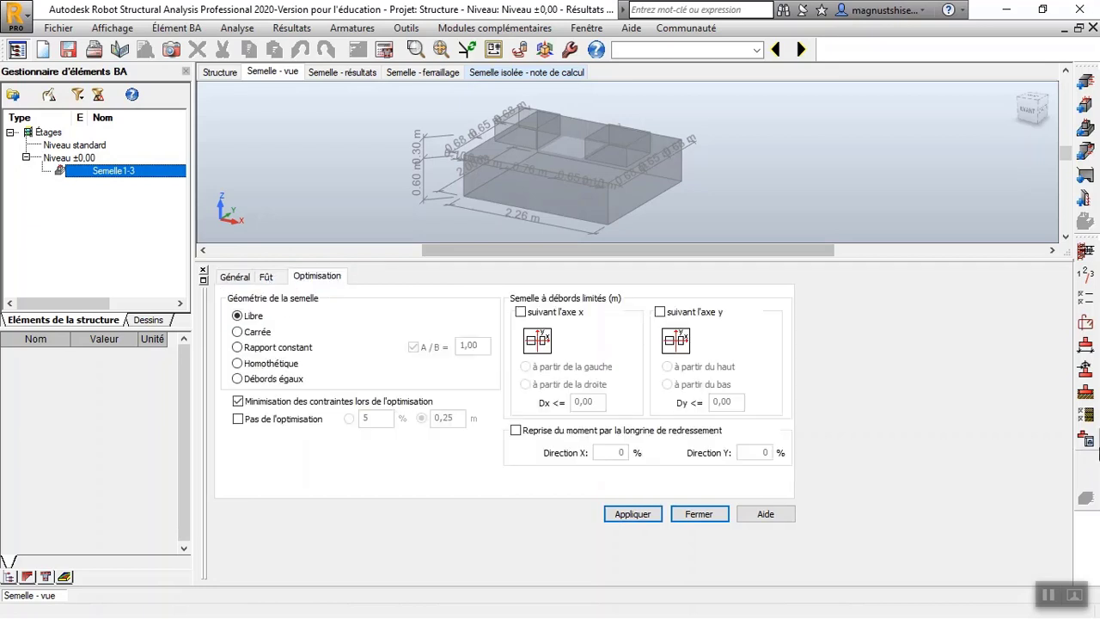
- Set the footing's soil to Sables et graves lâches and the excavation bottom level Nf to -0,90 m, and apply
click(1085, 393)
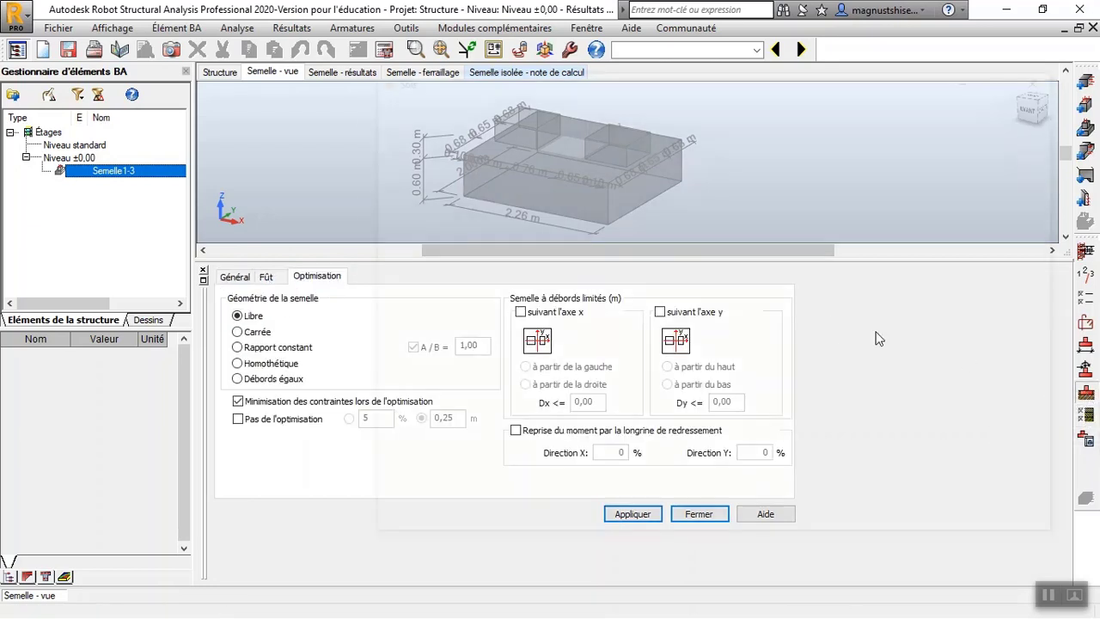
click(470, 450)
click(466, 451)
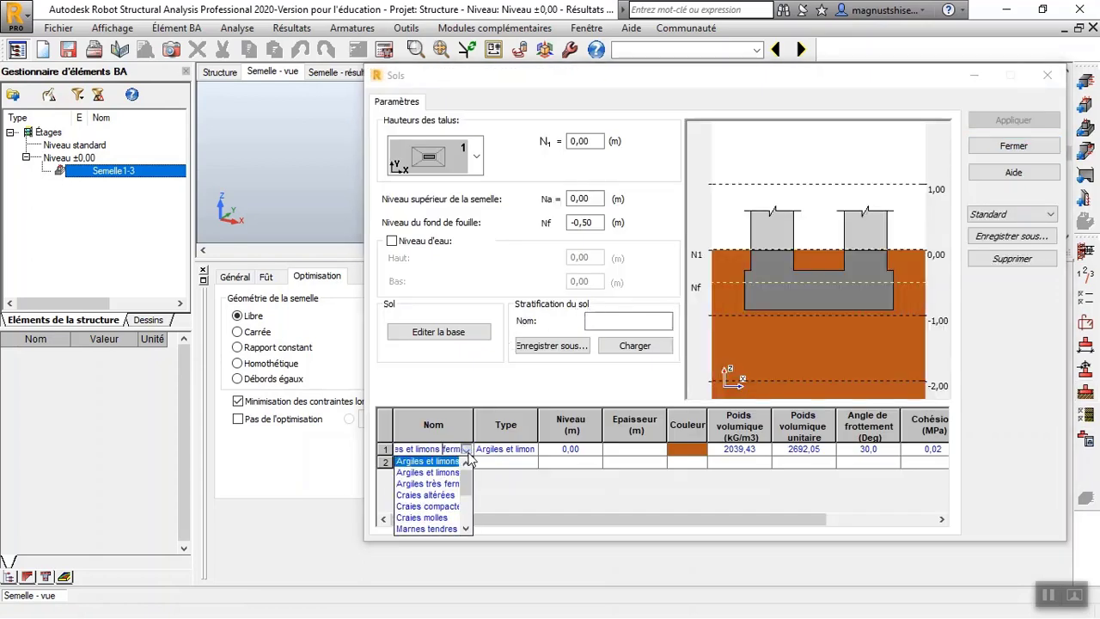
drag(466, 483, 465, 500)
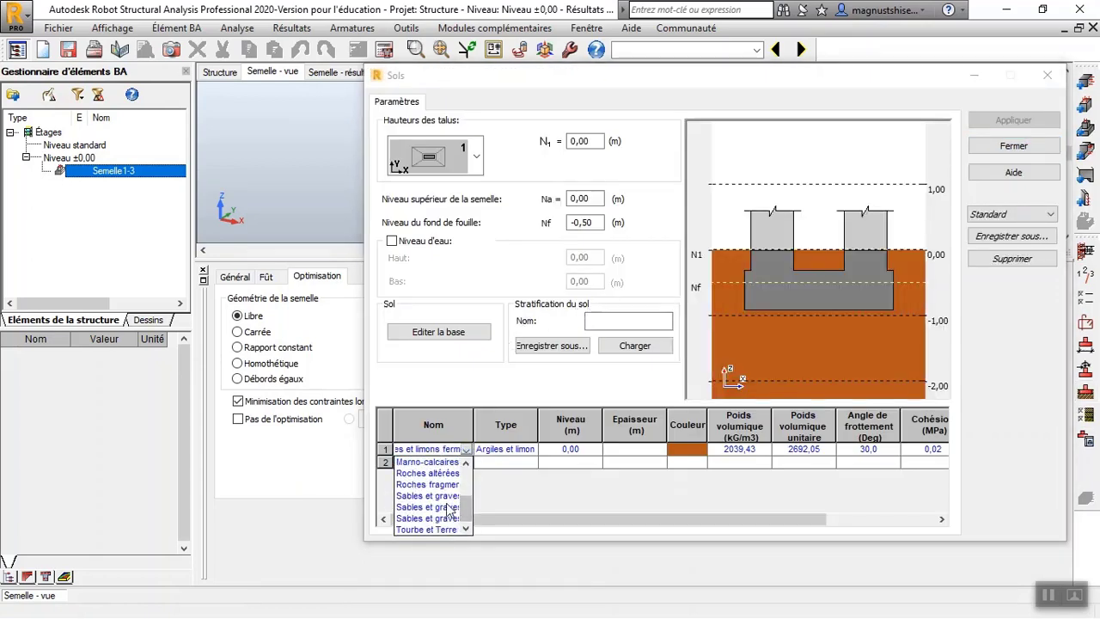
click(447, 499)
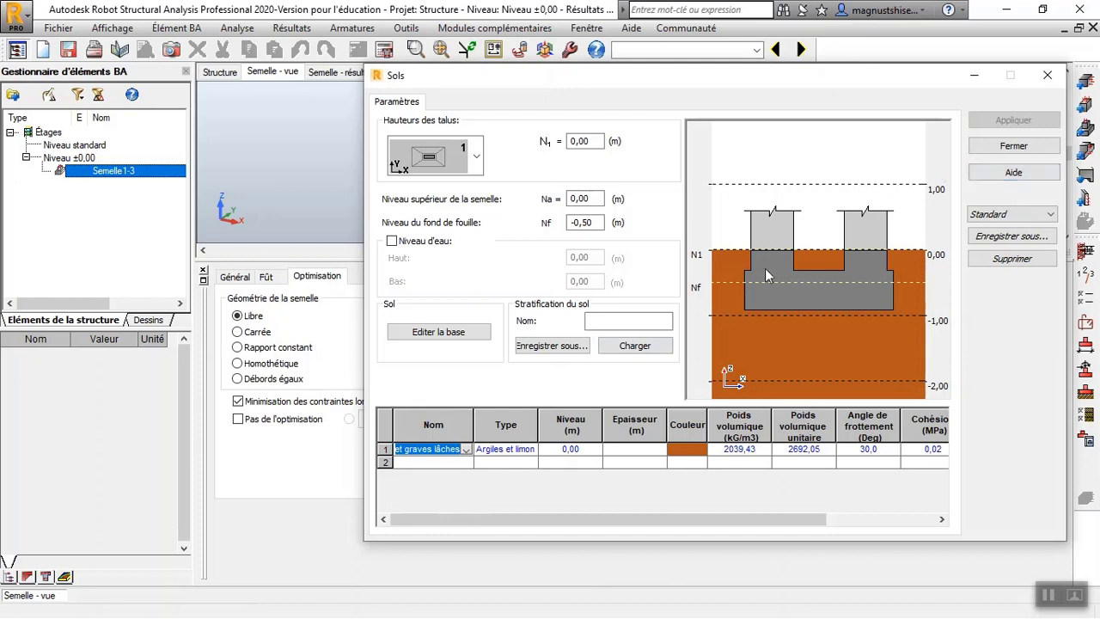
double_click(586, 221)
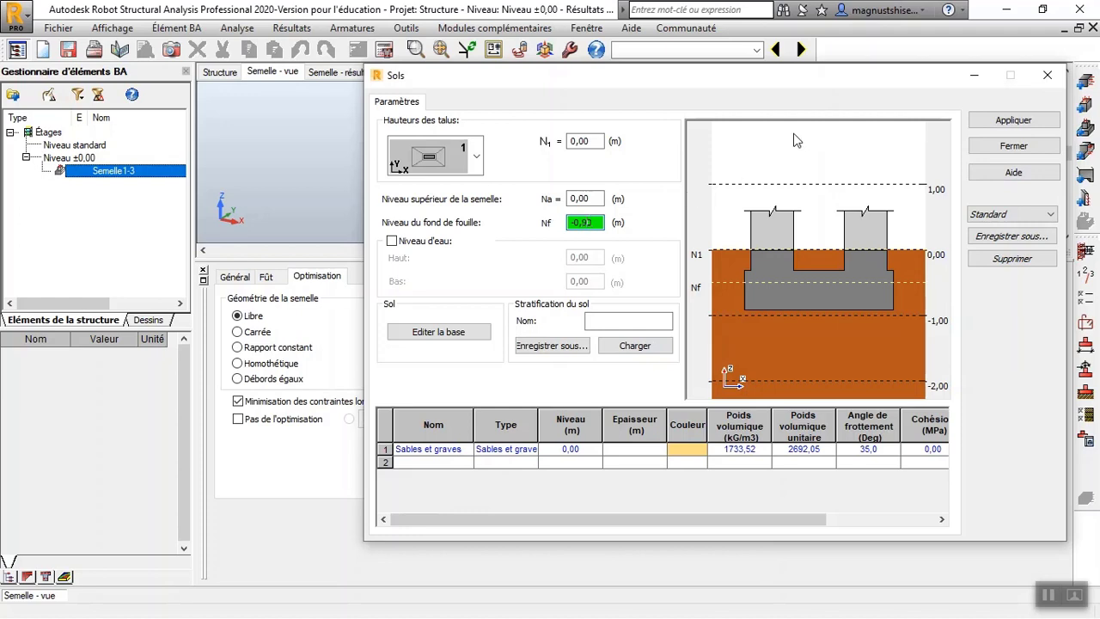
click(1001, 120)
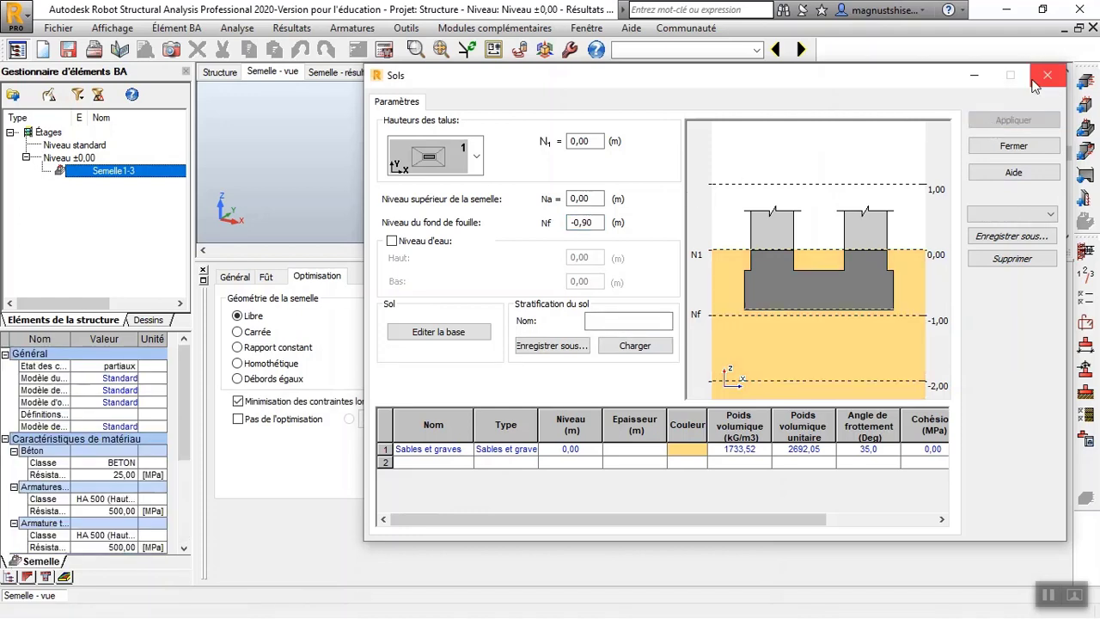
click(1044, 78)
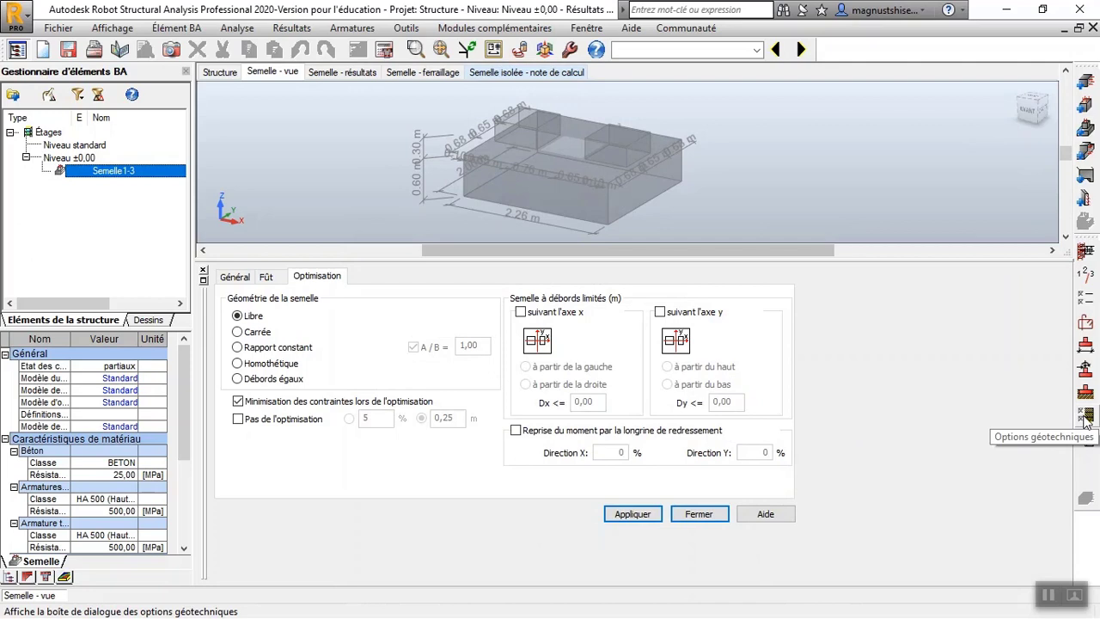
- In the footing's geotechnical options, set the admissible pressiometric soil stress qu to 0,5 MPa and confirm
click(1084, 418)
click(420, 248)
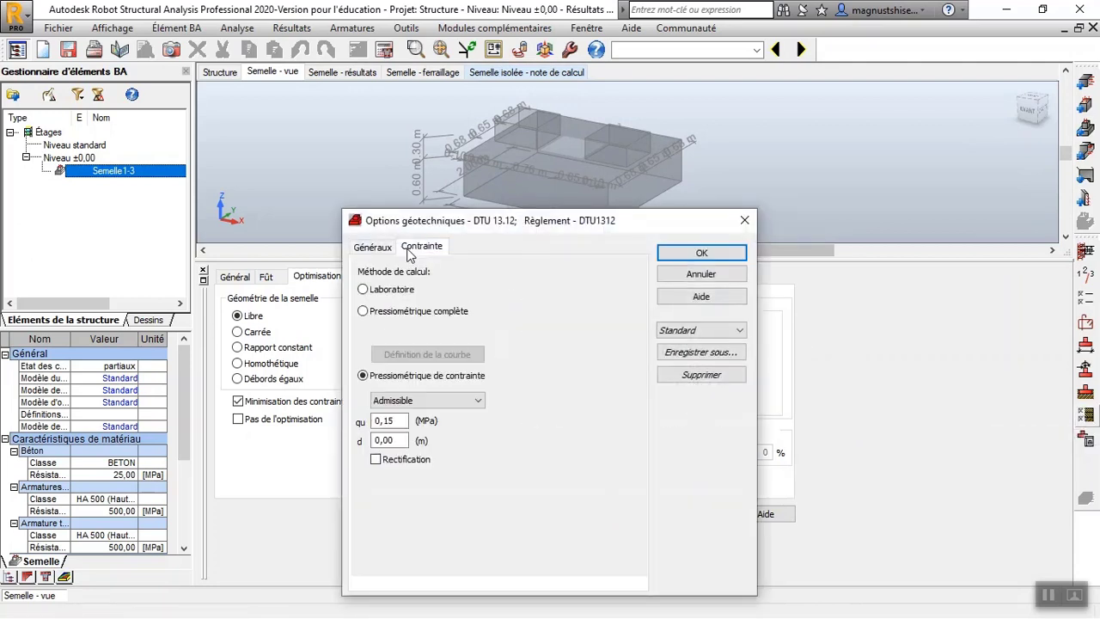
double_click(405, 420)
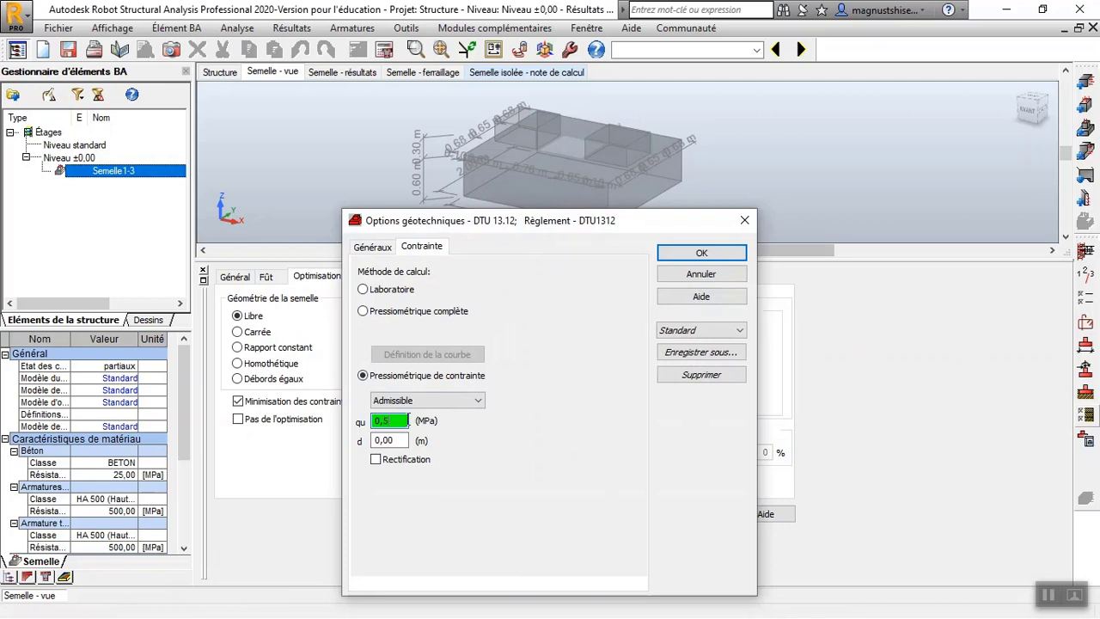
click(701, 252)
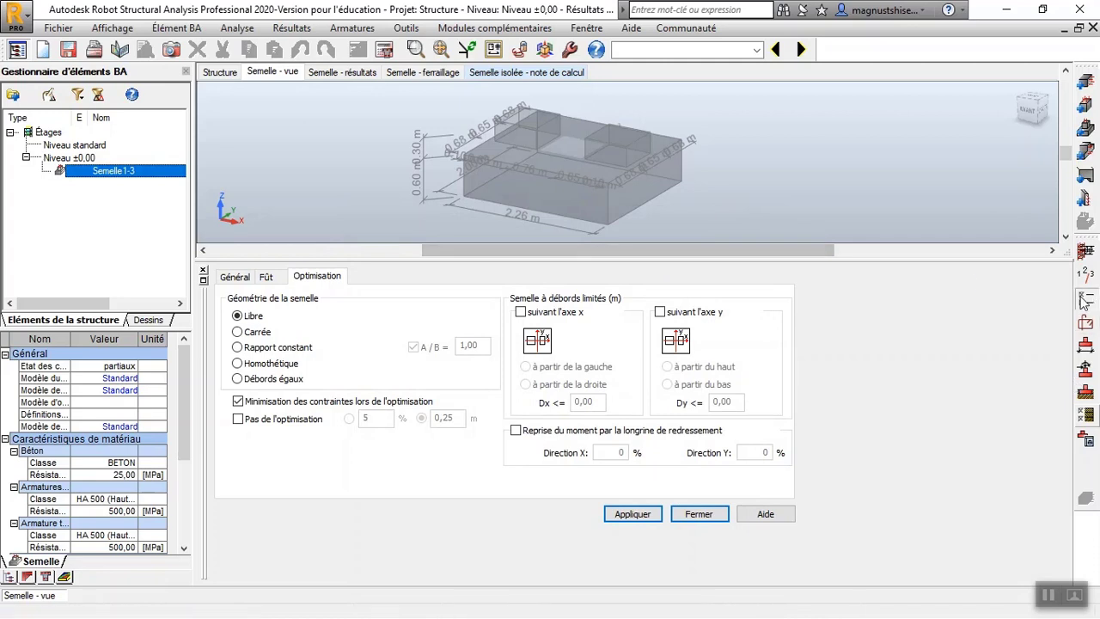
- In the footing's BAEL 91 calculation options, exclude the 6, 8 and 10 mm diameters from the longitudinal steel
click(1085, 299)
click(378, 83)
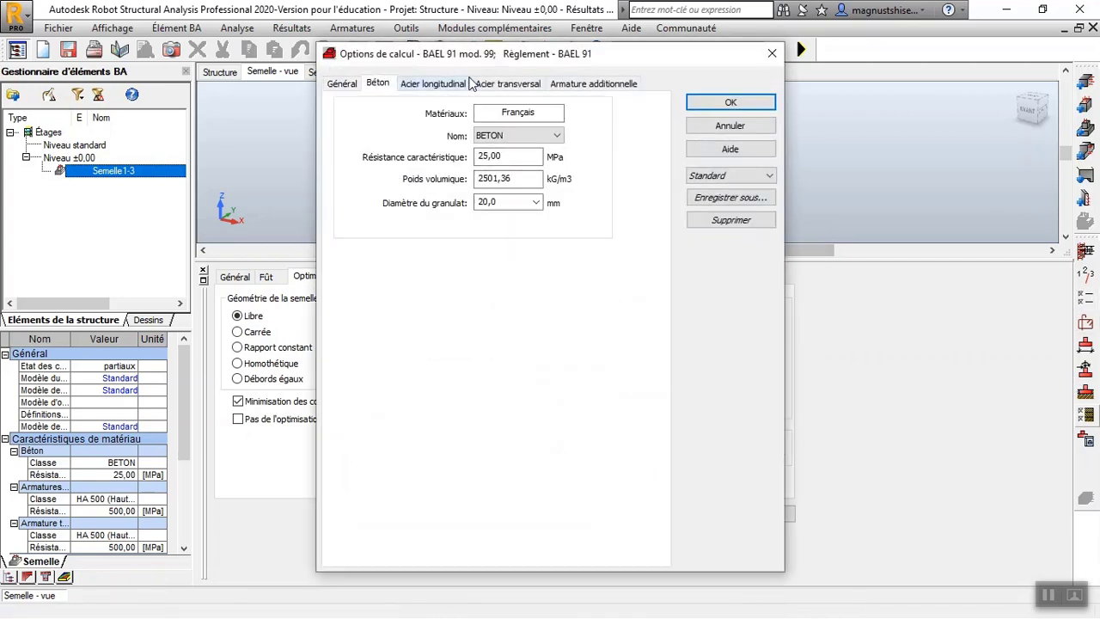
click(432, 83)
click(377, 238)
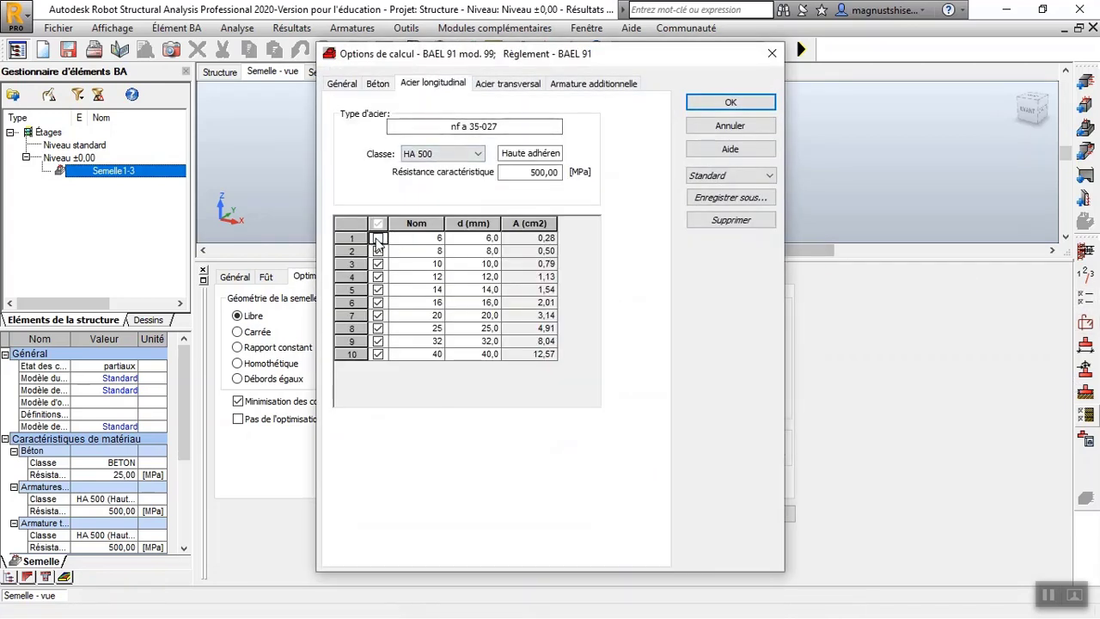
click(377, 251)
click(377, 264)
- Allow only the 8 mm diameter for the transverse steel and confirm the calculation options
click(520, 84)
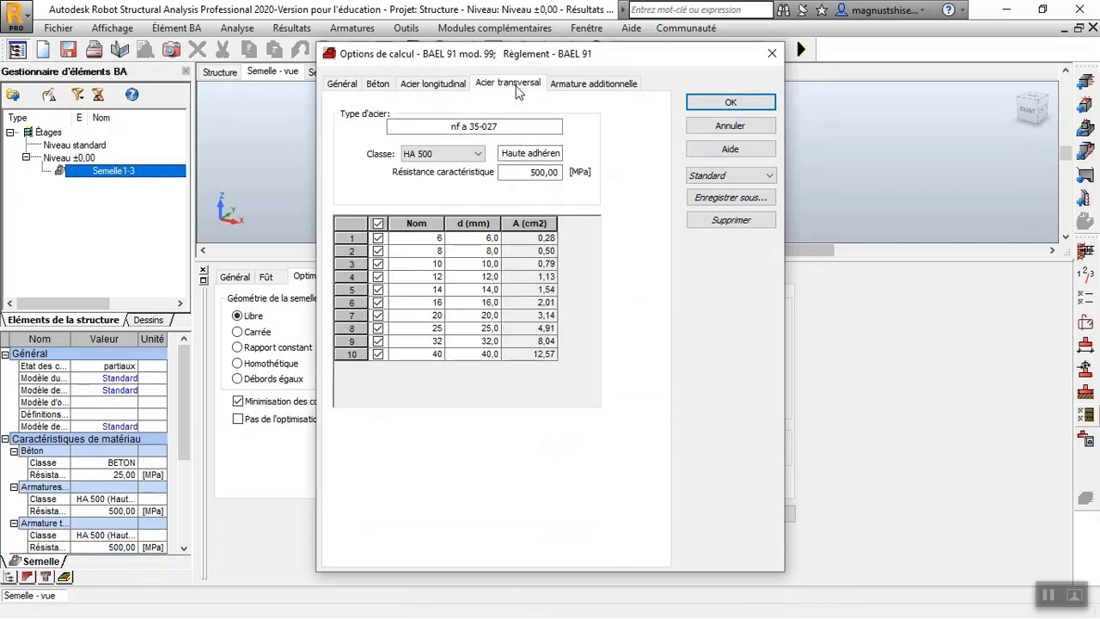
click(377, 238)
click(377, 250)
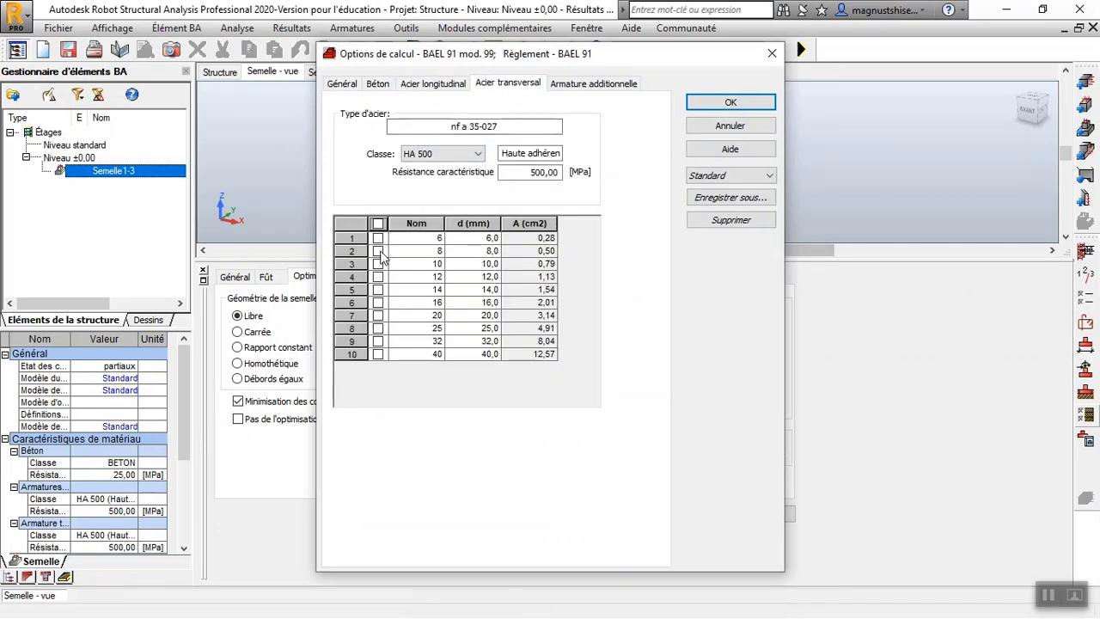
click(377, 264)
click(731, 102)
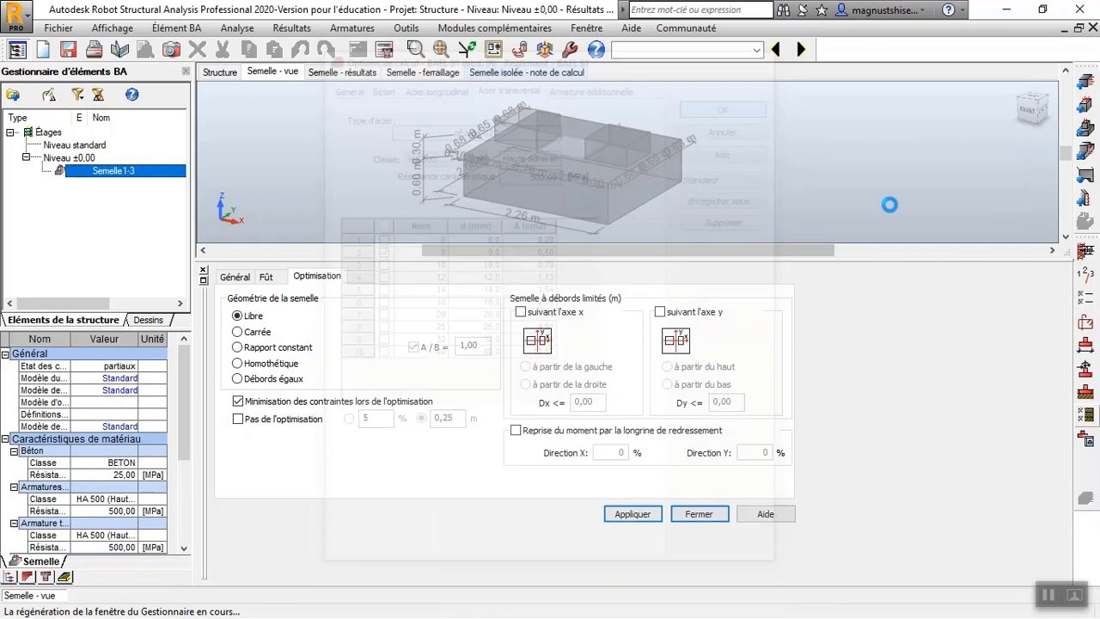
- In the reinforcement arrangement, choose the third reinforcement mode for the footing's pedestal and confirm
click(1085, 323)
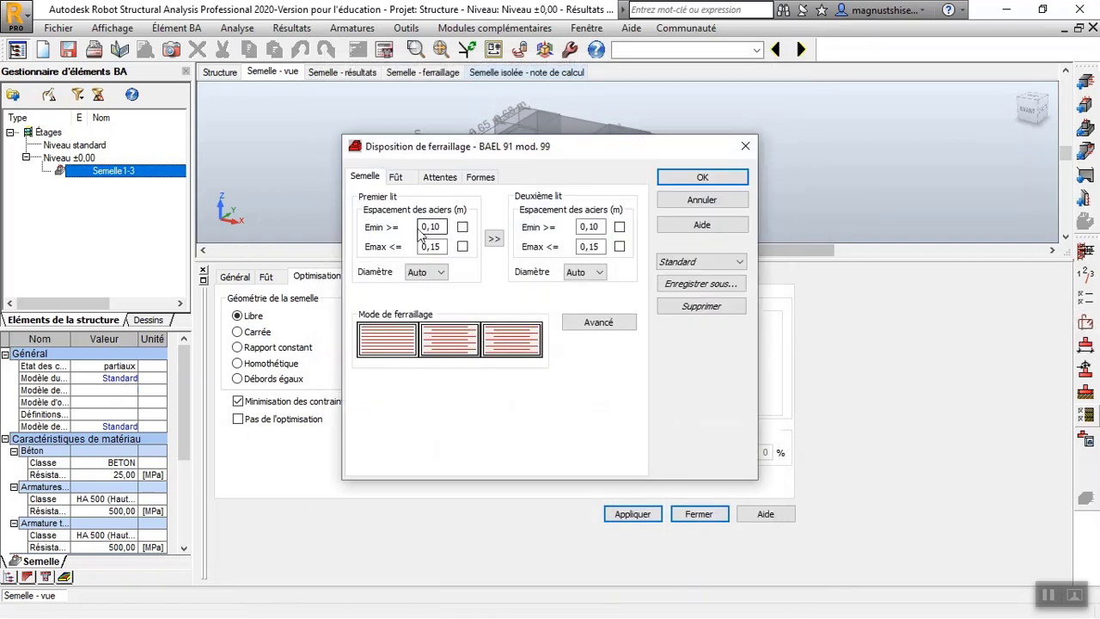
click(397, 177)
click(388, 335)
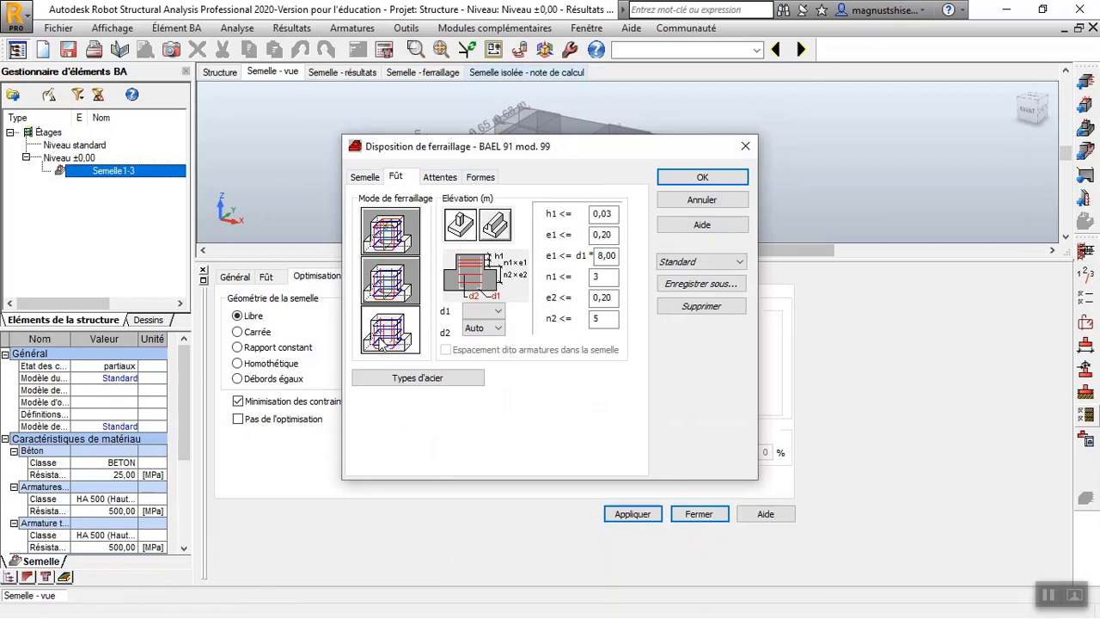
click(731, 181)
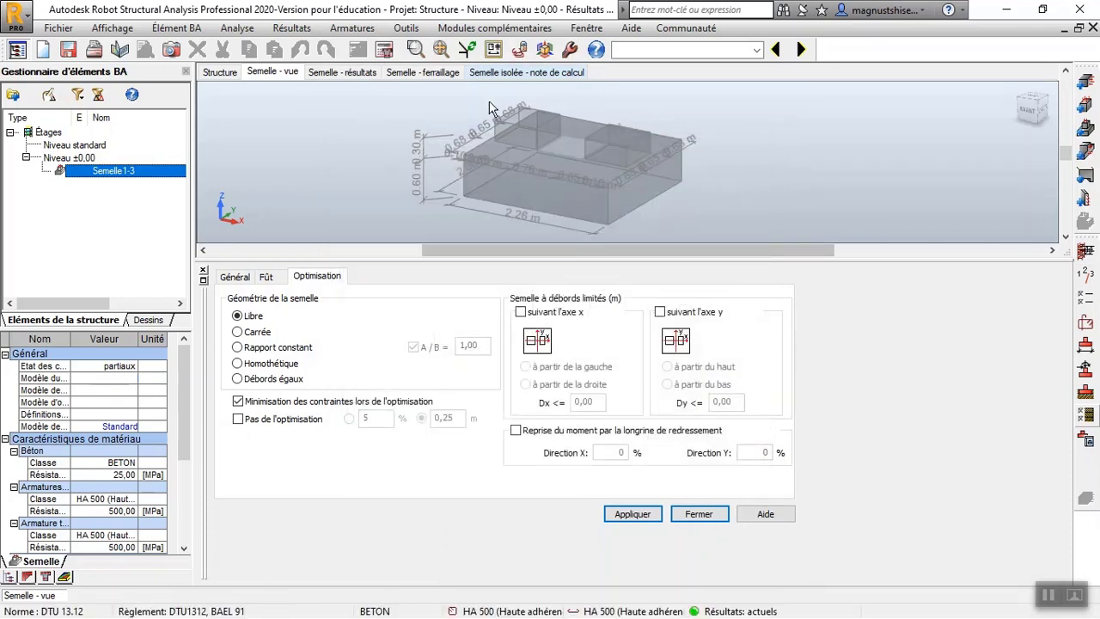
- Calculate Semelle1-3 and review its general dimensions and the resulting footing shape
click(439, 49)
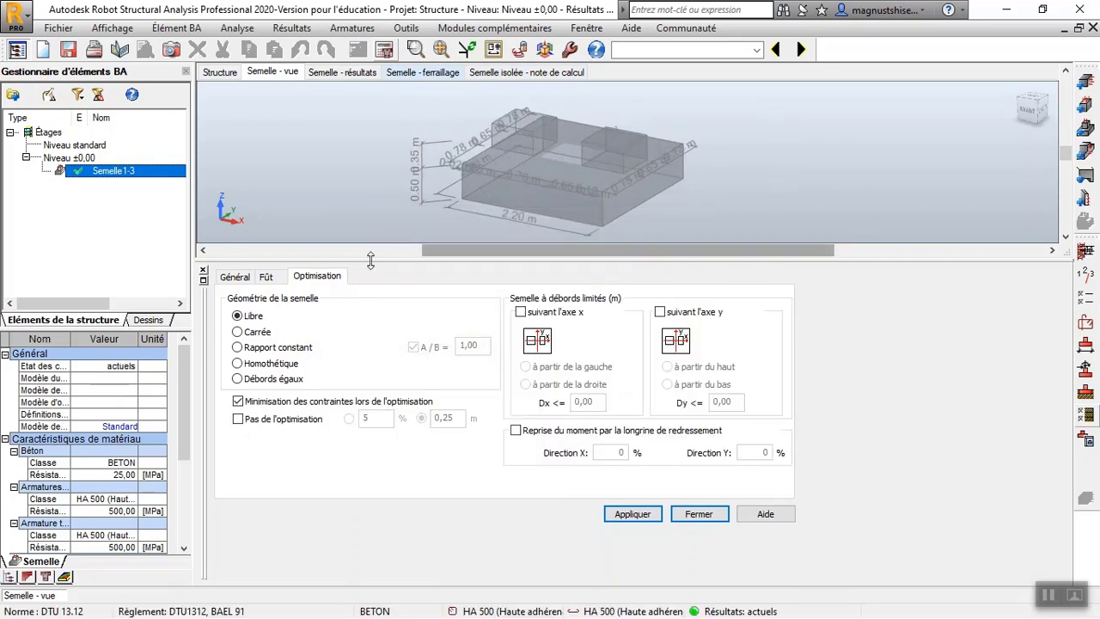
click(234, 276)
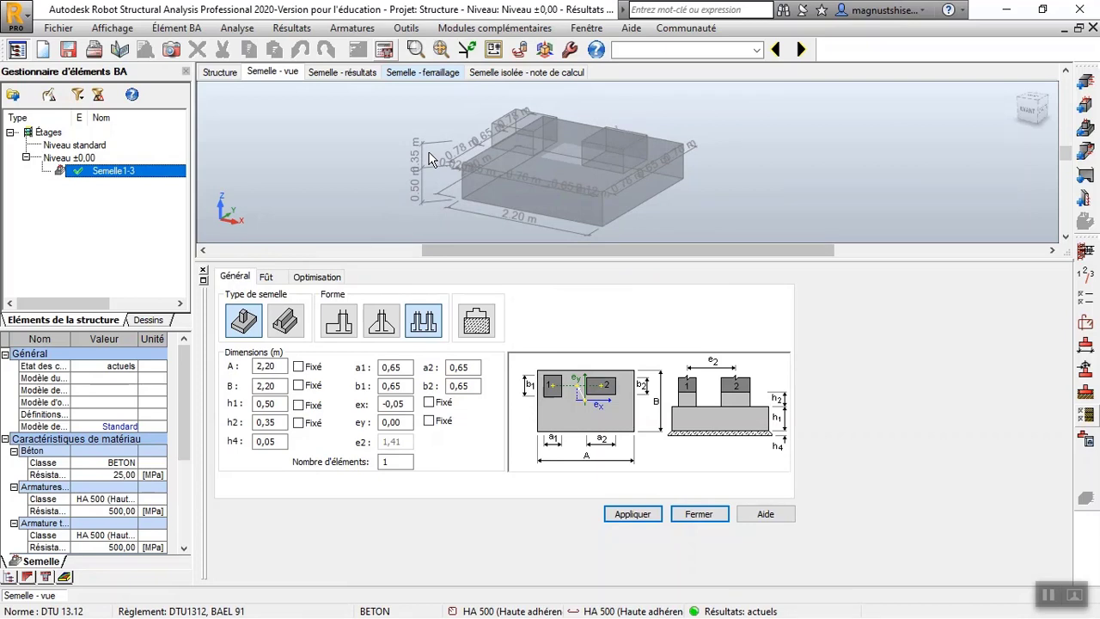
scroll(429, 153, down, 1)
scroll(561, 191, up, 2)
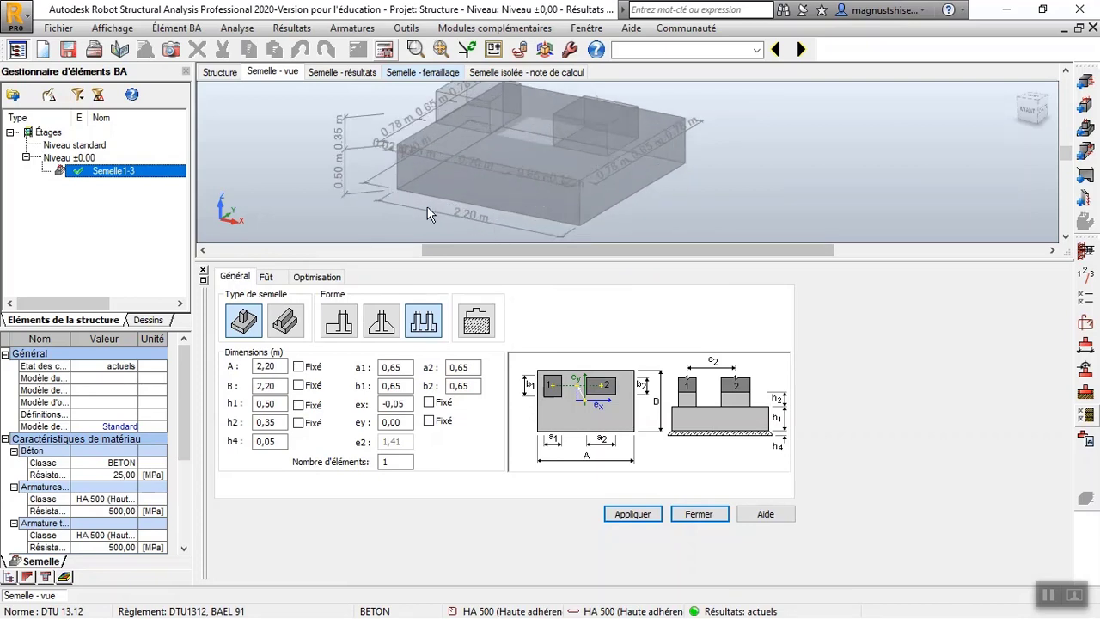
scroll(450, 146, down, 1)
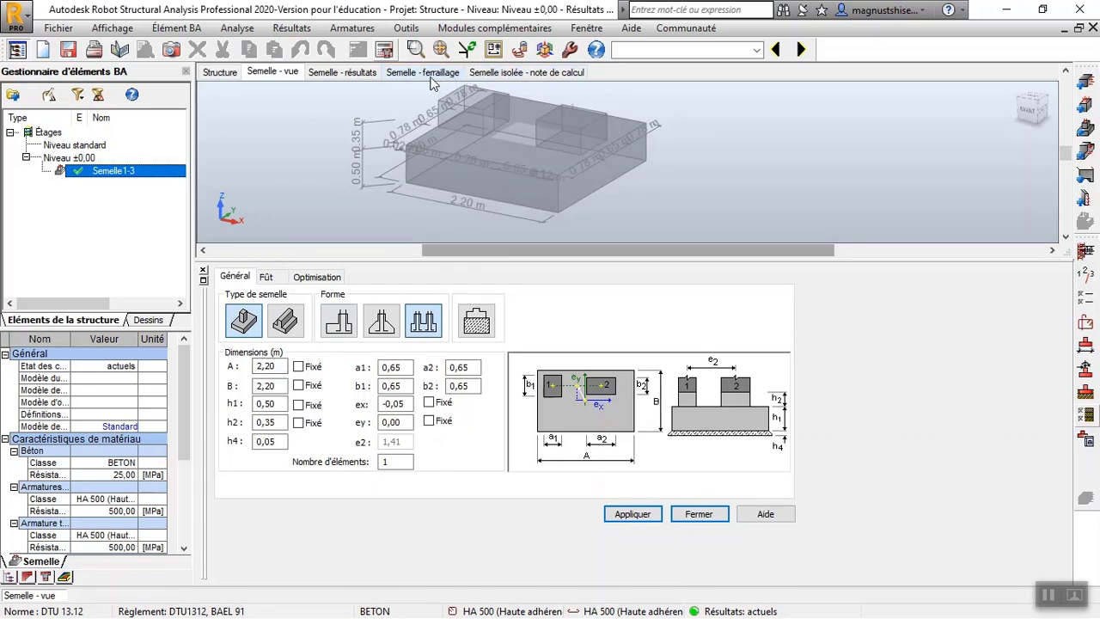
- Examine the footing's soil stresses and design combinations, and read through its calculation note down to the sliding check
click(352, 72)
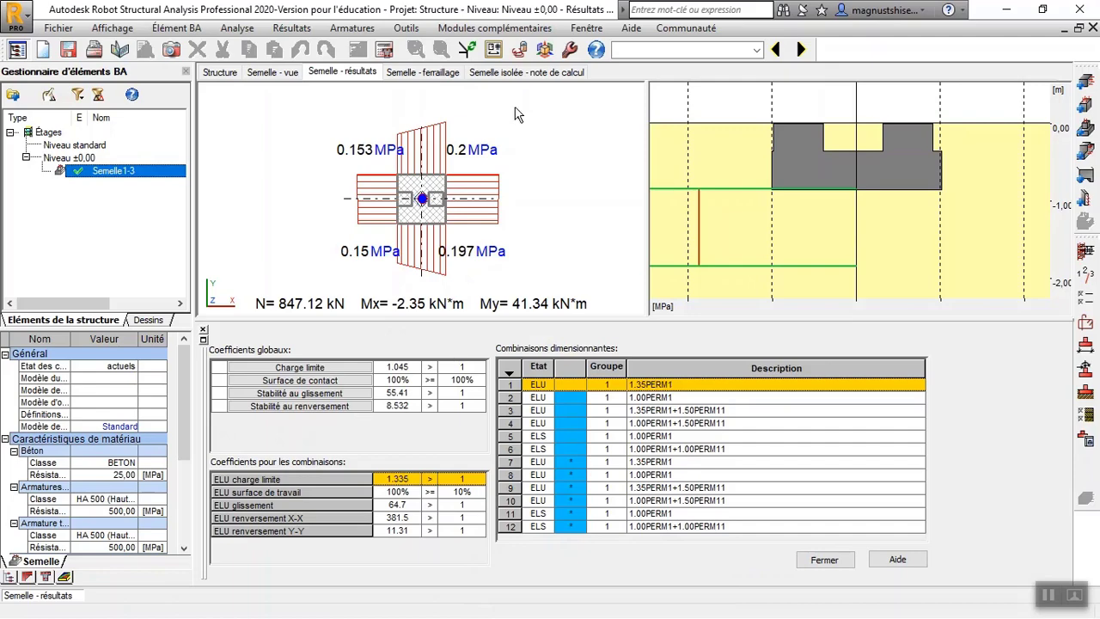
click(528, 72)
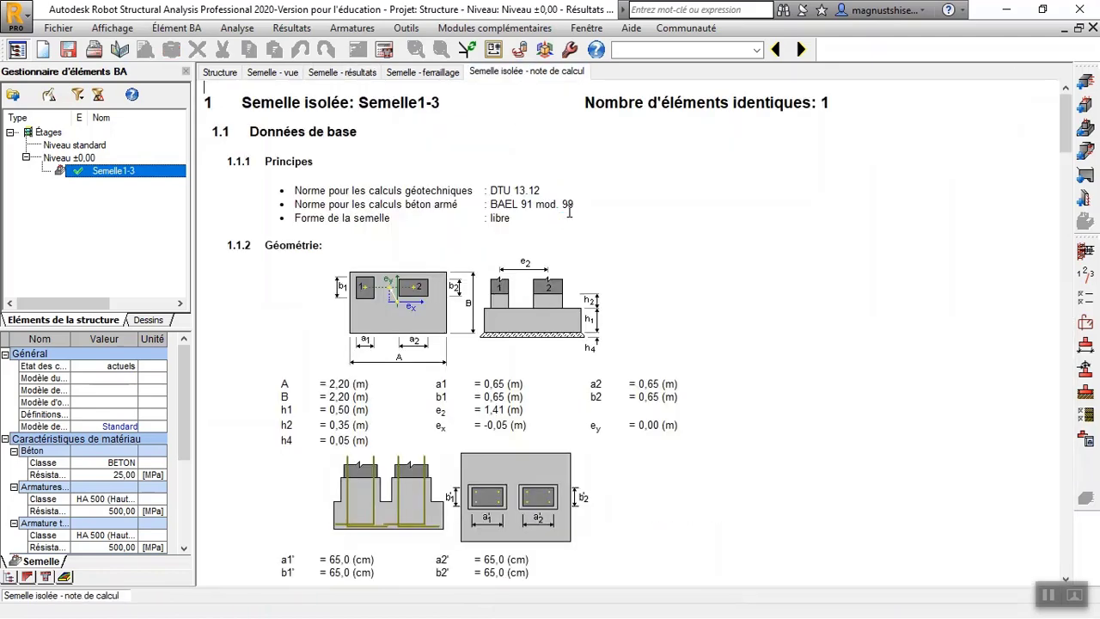
scroll(567, 215, down, 15)
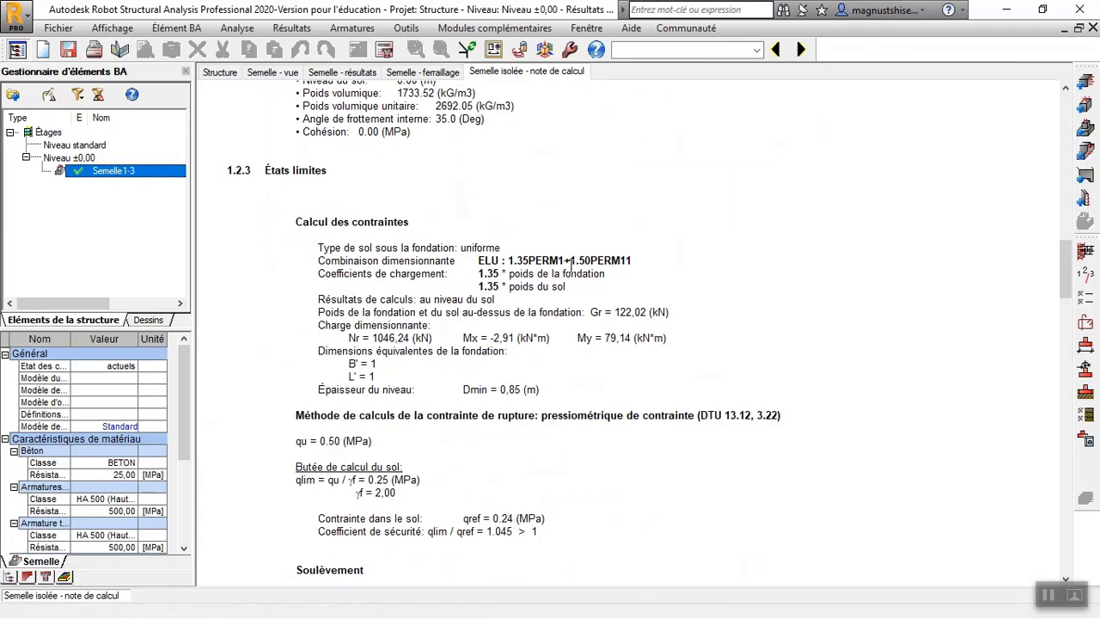
scroll(570, 260, down, 3)
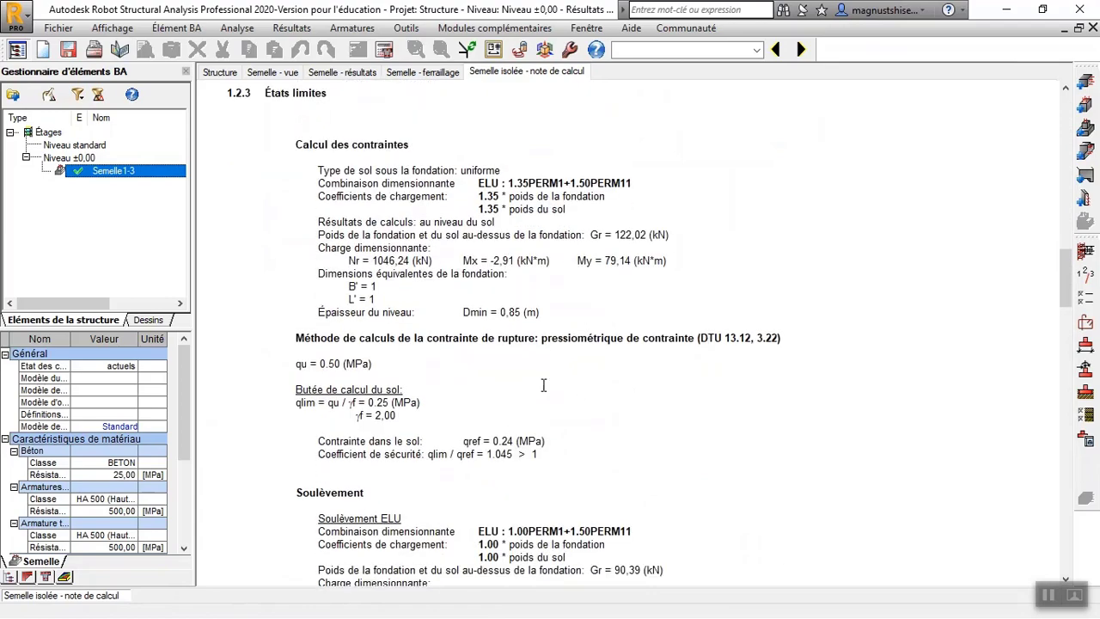
scroll(535, 417, down, 20)
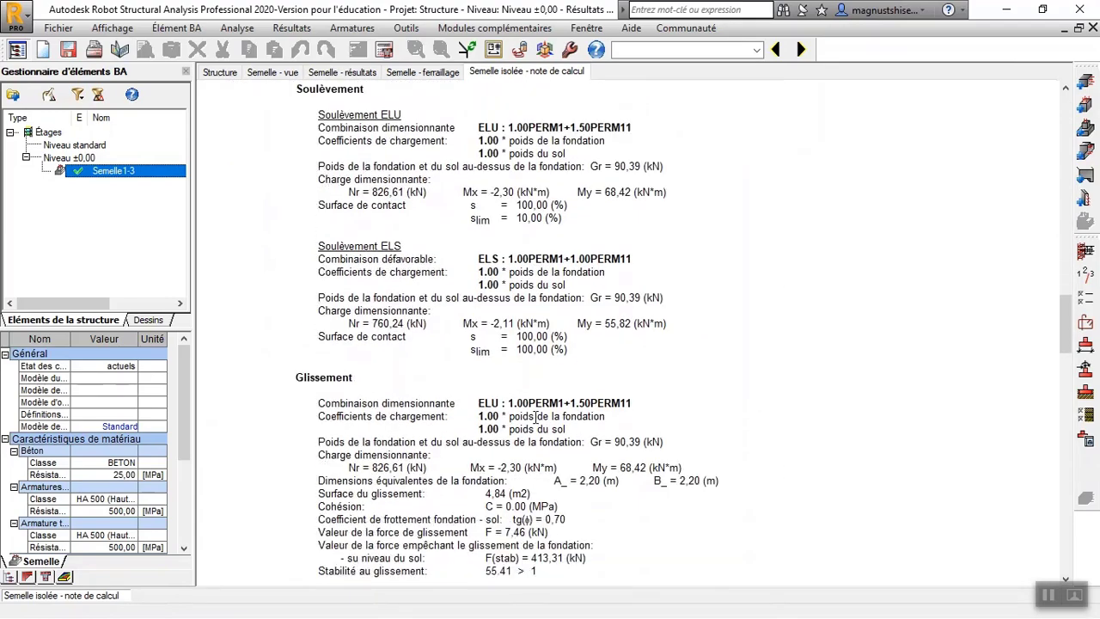
scroll(536, 417, down, 12)
- Show the footing's reinforcement, reposition the rebar table below the views, and inspect the bars in the front elevation
click(426, 71)
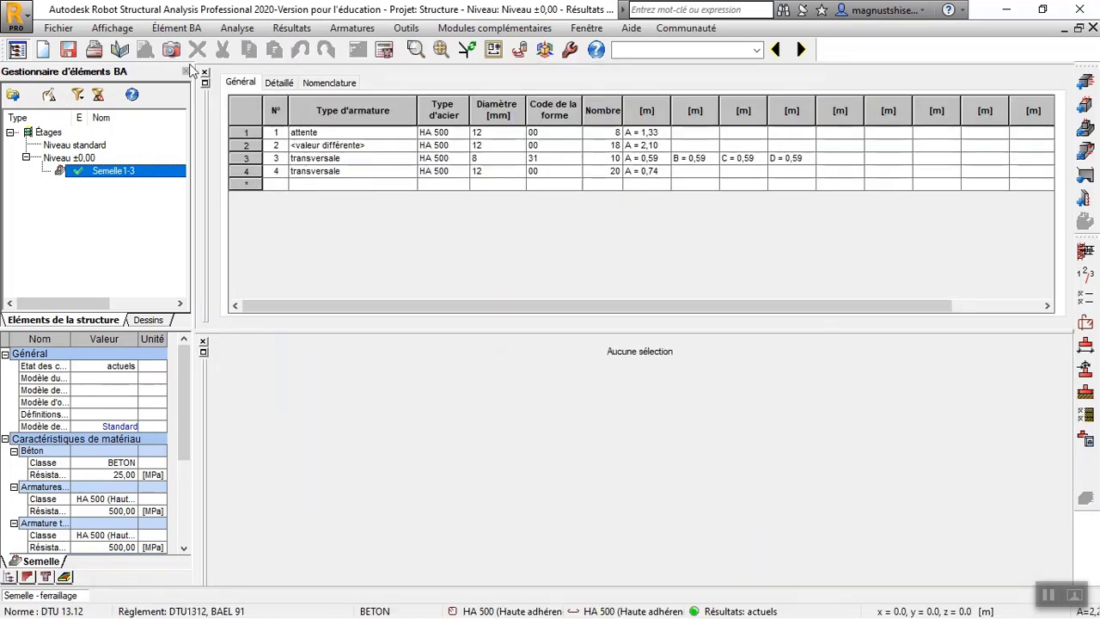
click(205, 75)
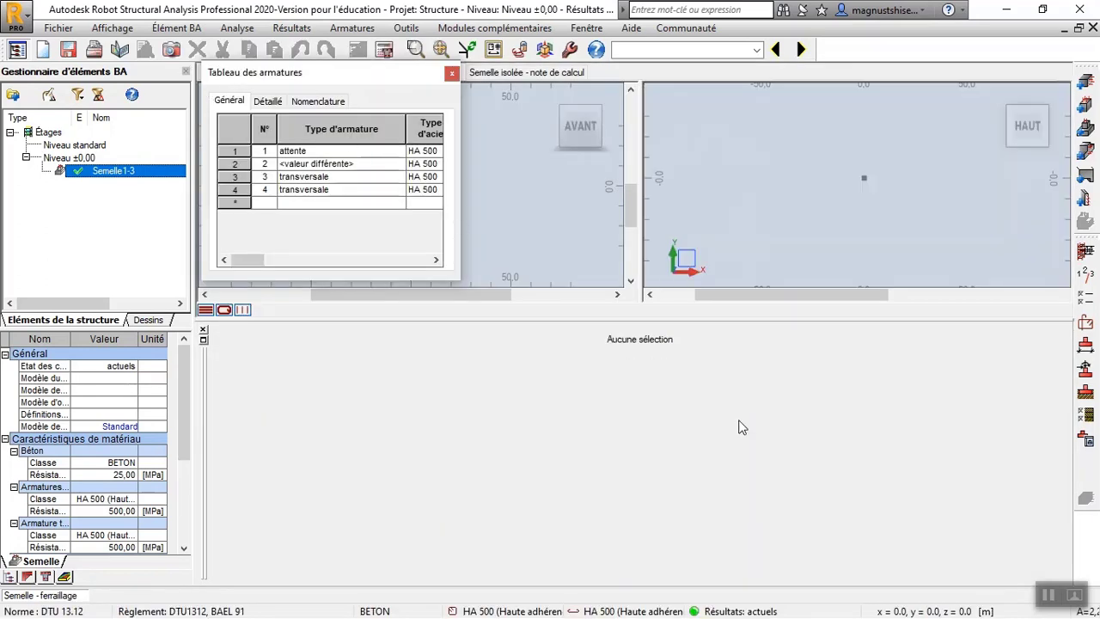
drag(793, 381, 794, 383)
scroll(417, 189, up, 10)
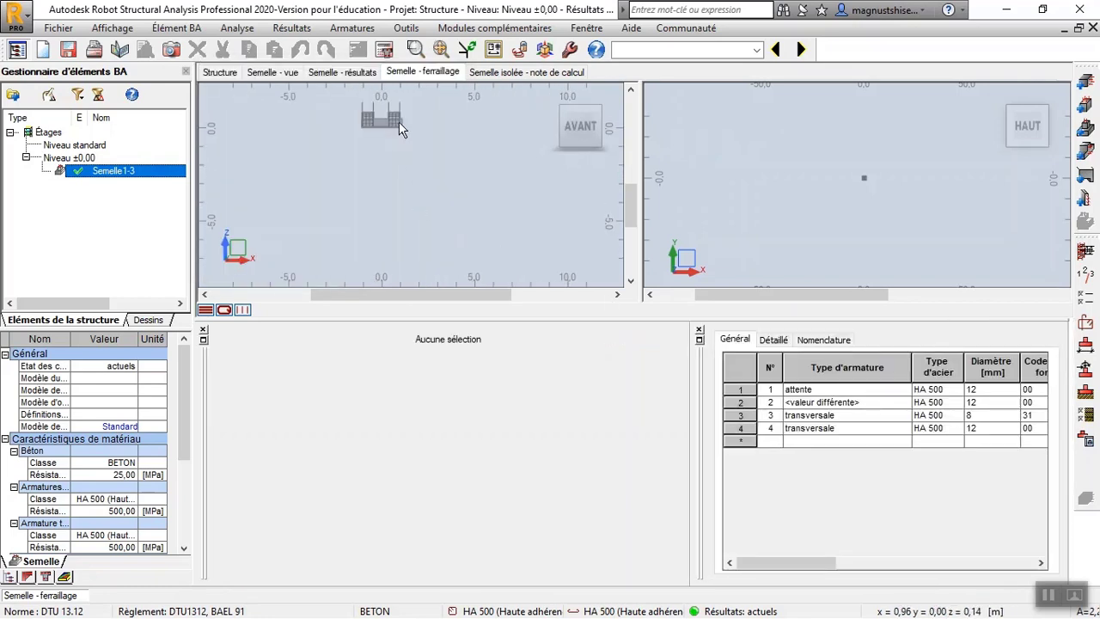
scroll(382, 118, up, 6)
scroll(429, 246, down, 3)
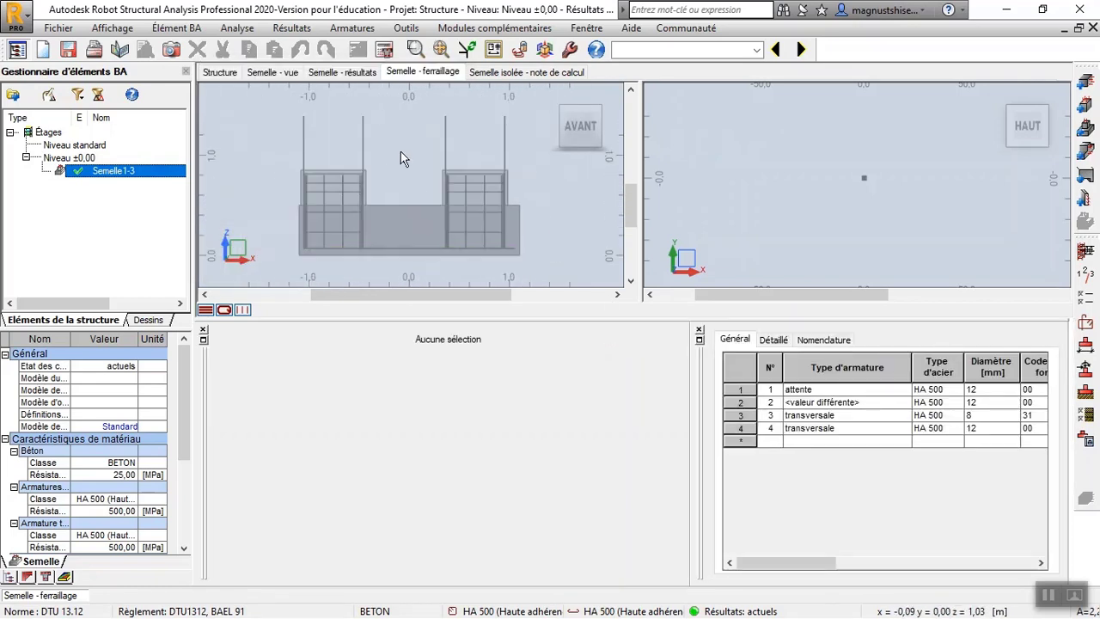
scroll(417, 149, up, 1)
- Generate the execution drawing of Semelle1-3, and return to the Géométrie layout to check the footing in the base plan
click(1085, 439)
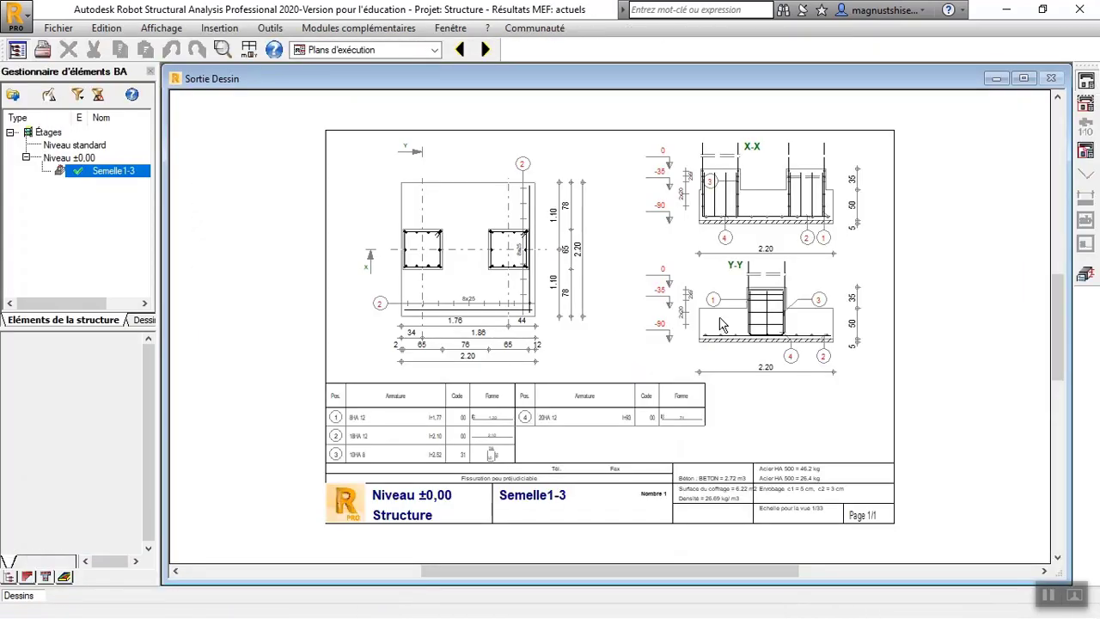
click(434, 50)
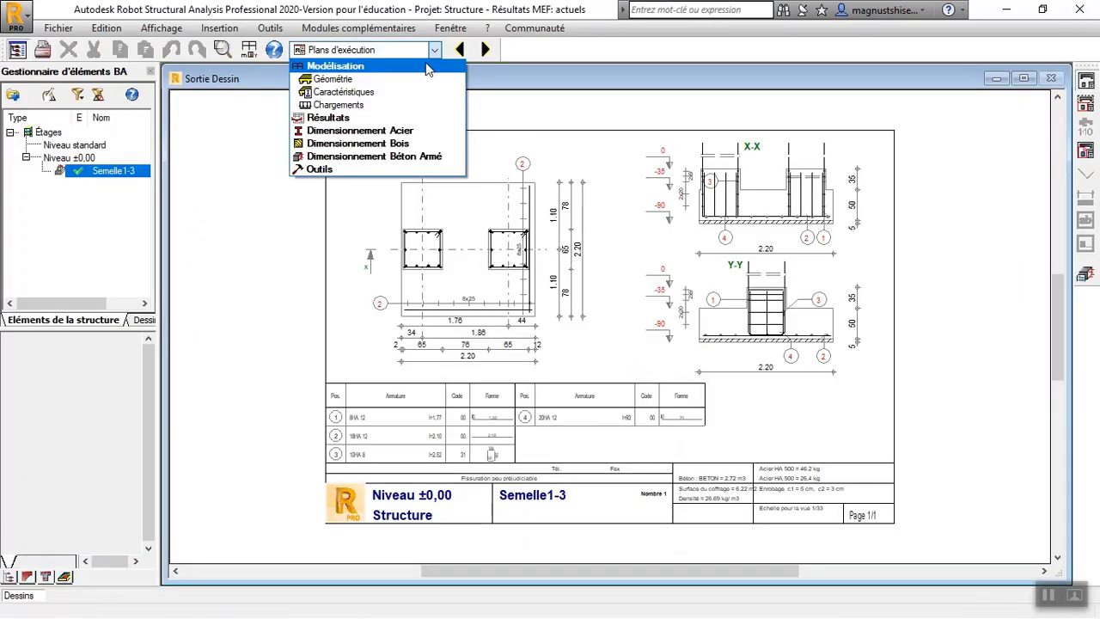
click(375, 79)
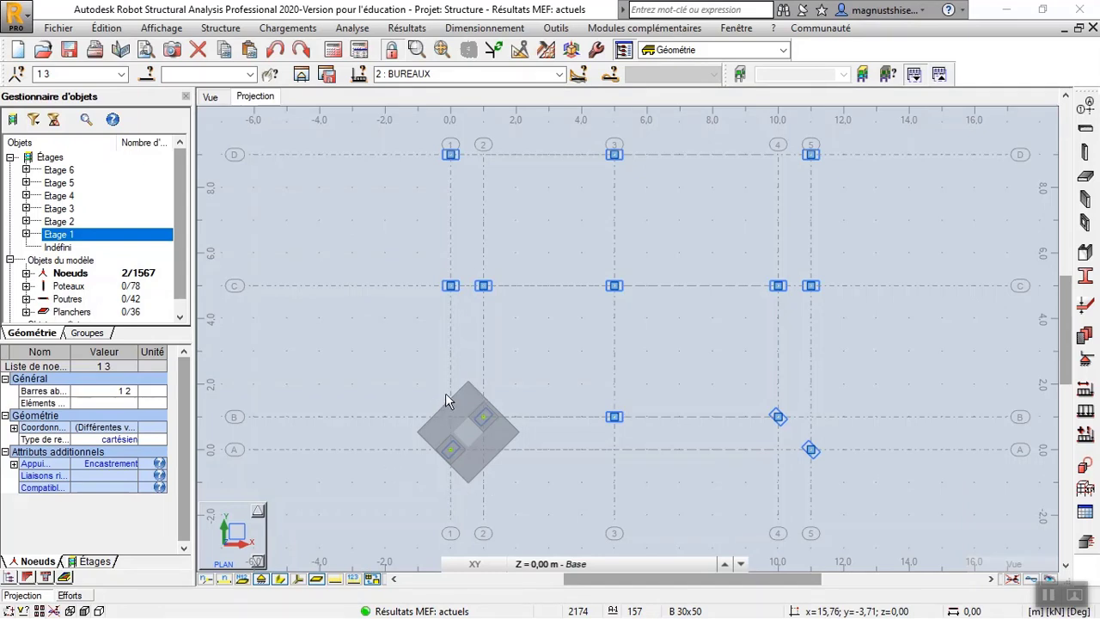
scroll(475, 452, up, 2)
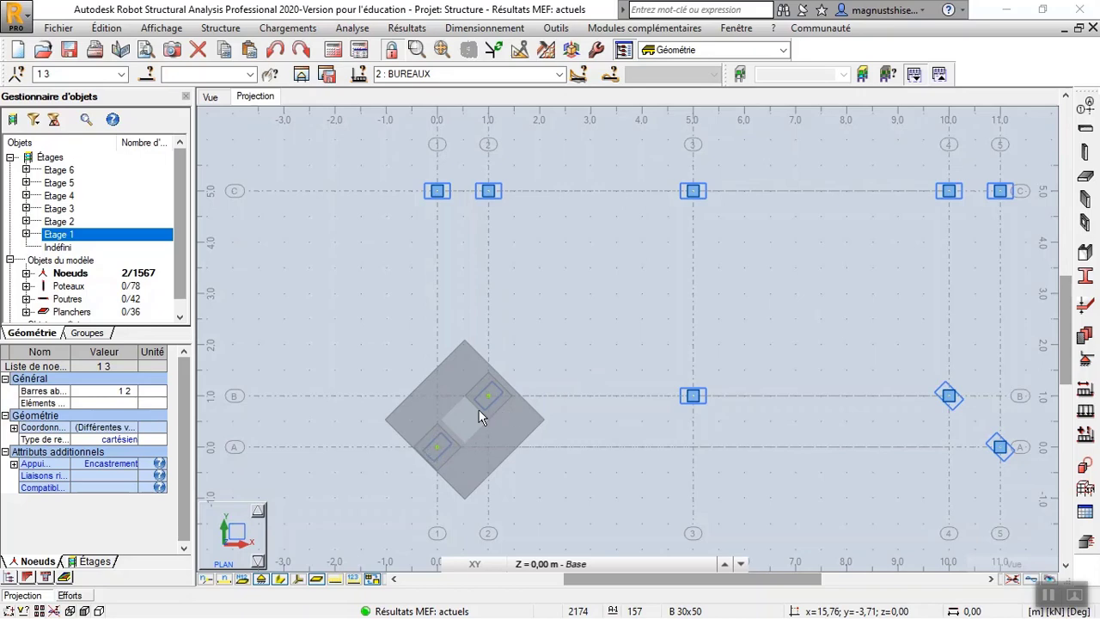
scroll(515, 398, down, 2)
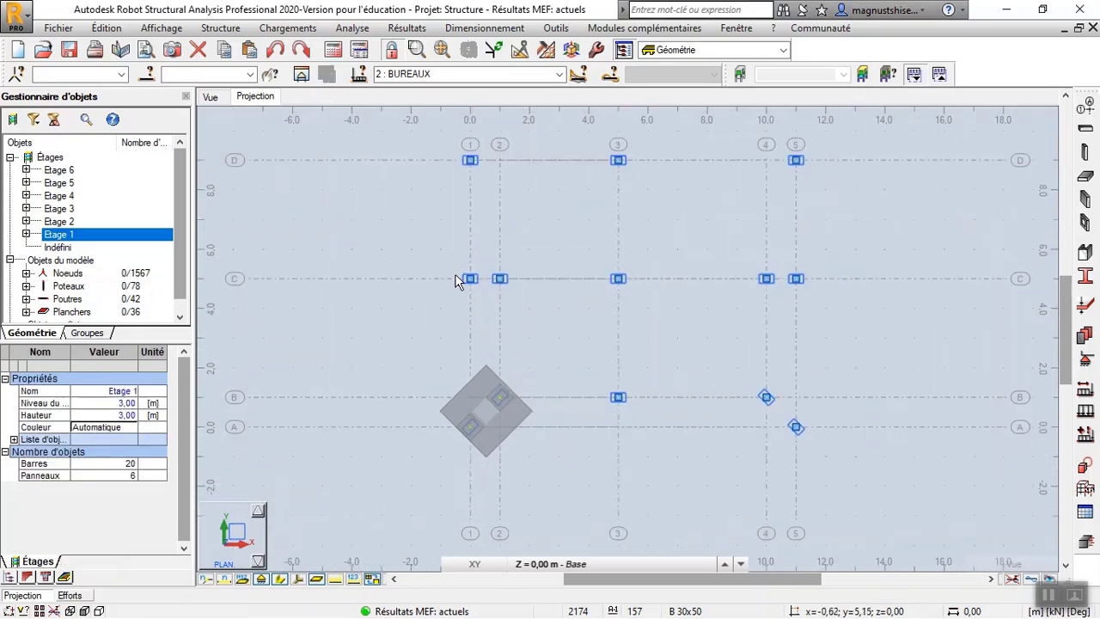
- In the Base level plan, select the supports at 1-C and 2-C and start footing design with simple cases, one footing for both columns
click(498, 280)
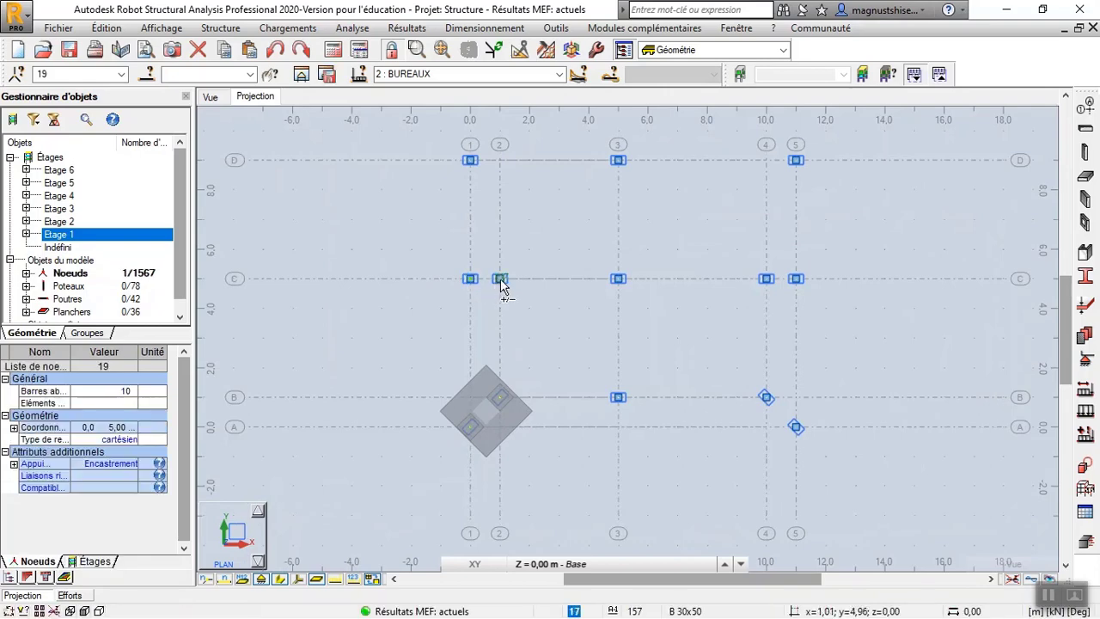
ctrl+click(499, 279)
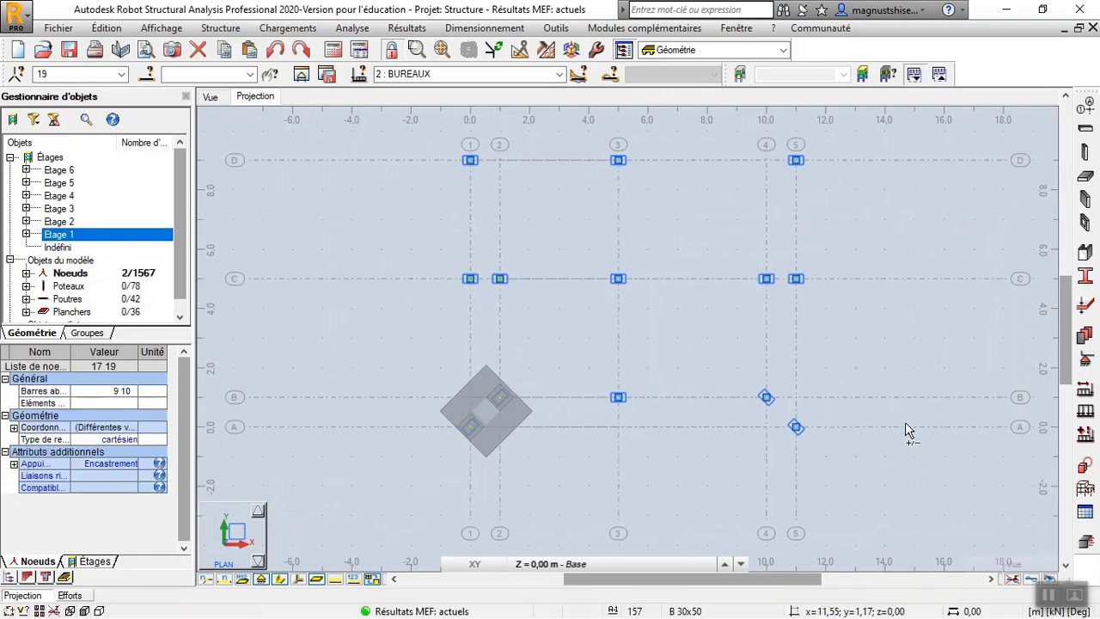
click(1085, 542)
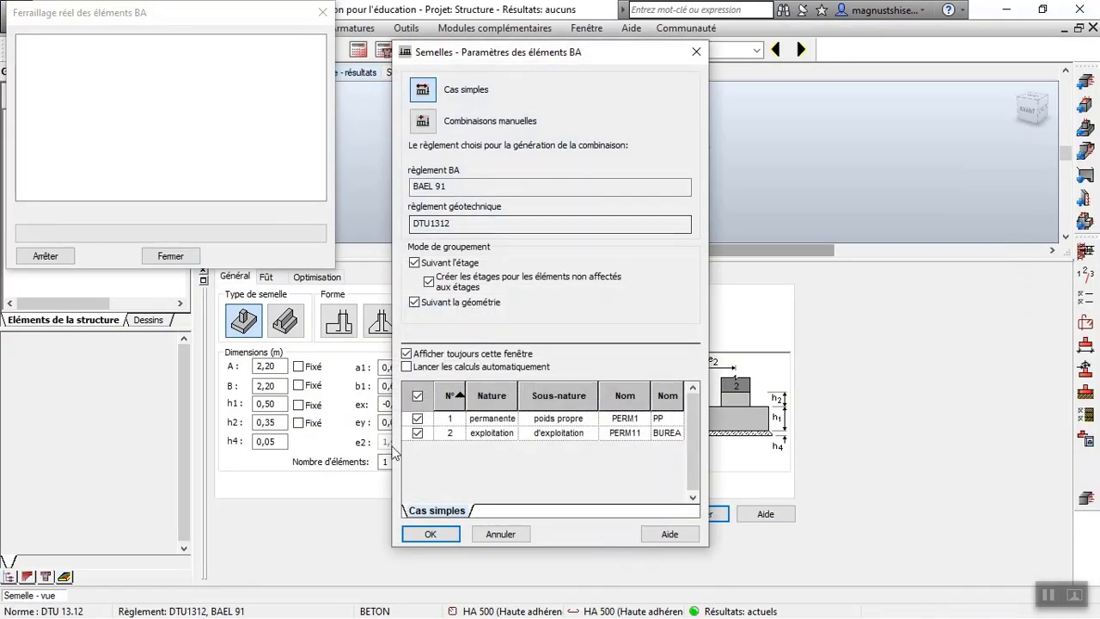
click(426, 539)
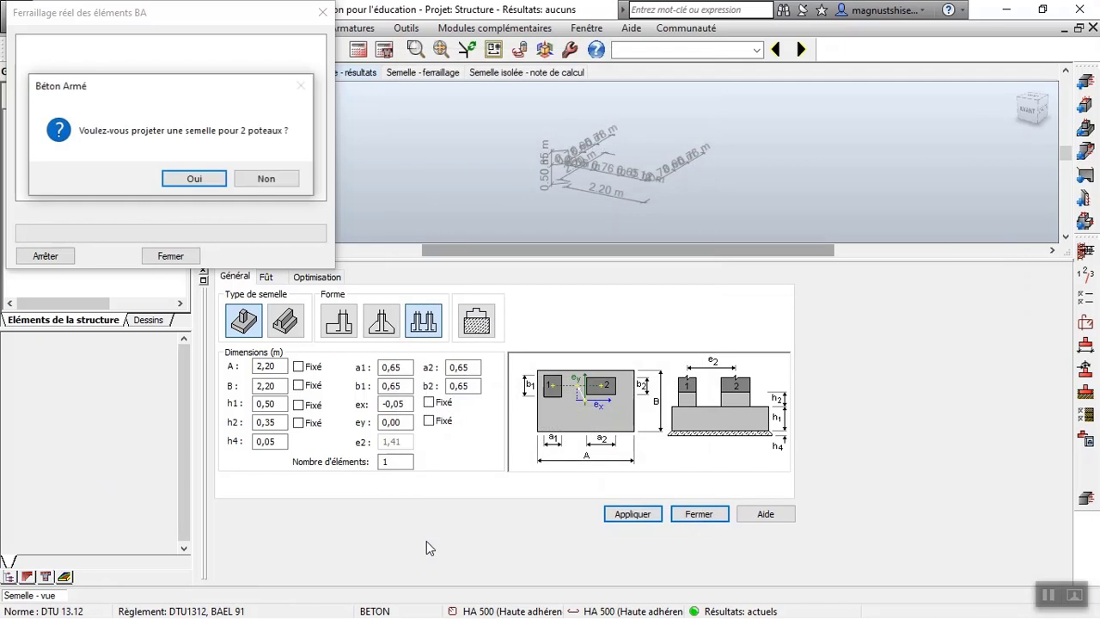
click(195, 179)
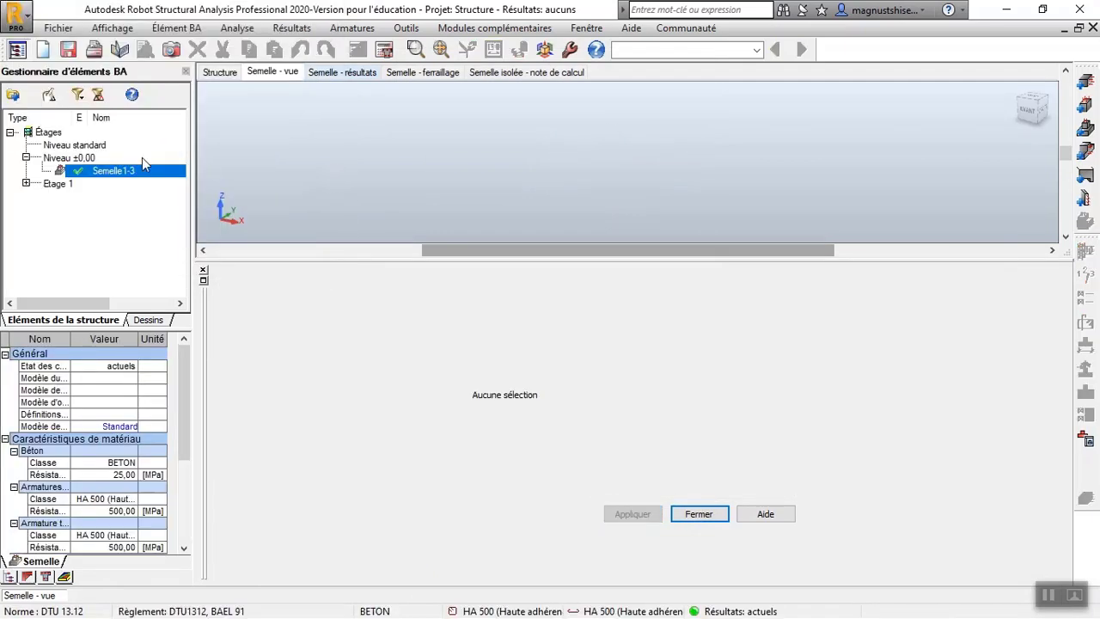
- Open footing Semelle17-19 under Etage 1 and check its two-column geometry in the 3D view
click(25, 183)
click(98, 196)
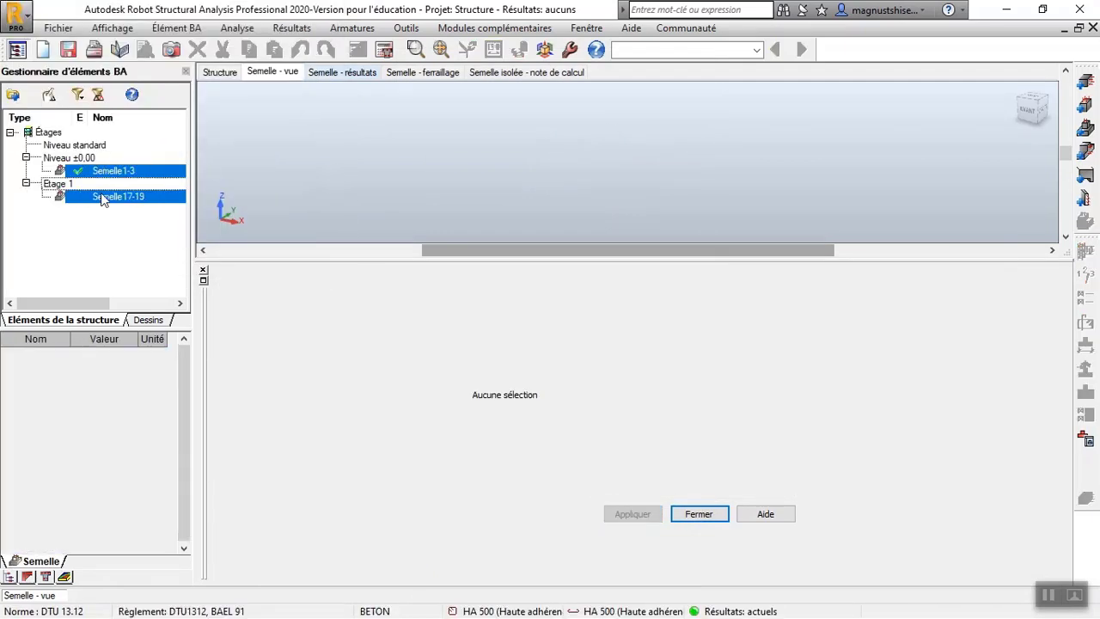
scroll(655, 173, up, 3)
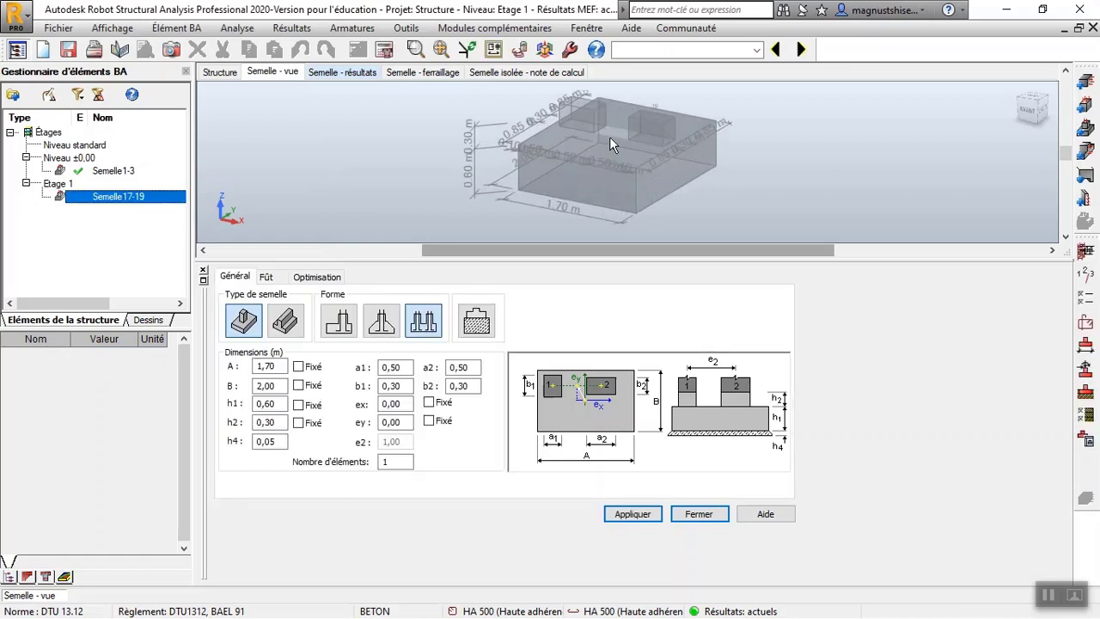
scroll(602, 90, up, 2)
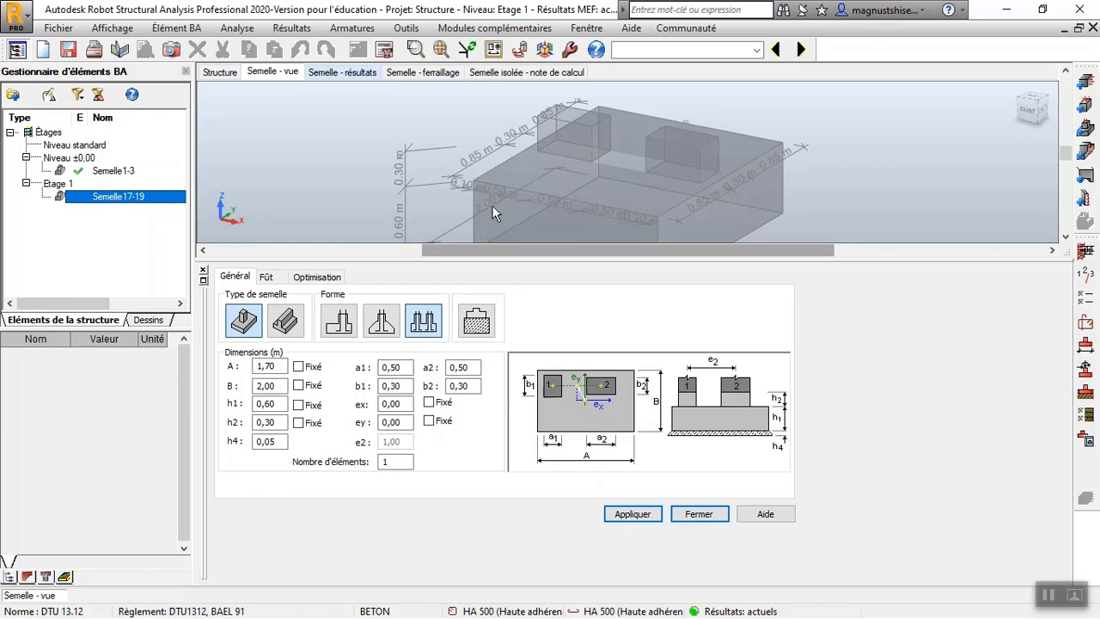
- Set the footing's soil to Sables et graves with an excavation bottom level Nf of -0,90 m, and apply it
click(1088, 392)
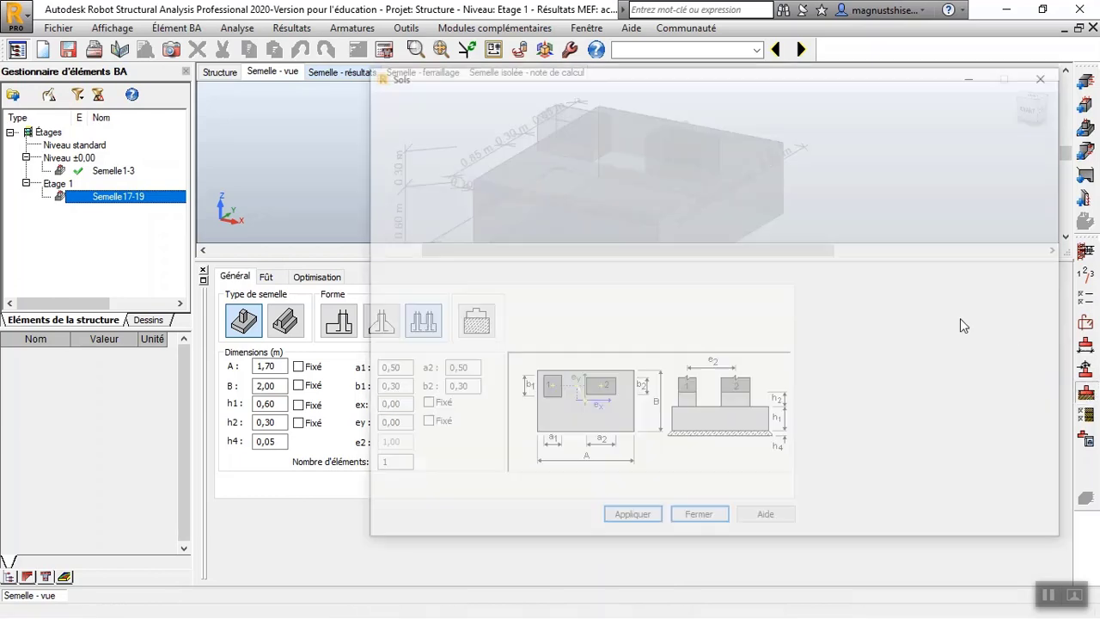
click(472, 450)
click(465, 449)
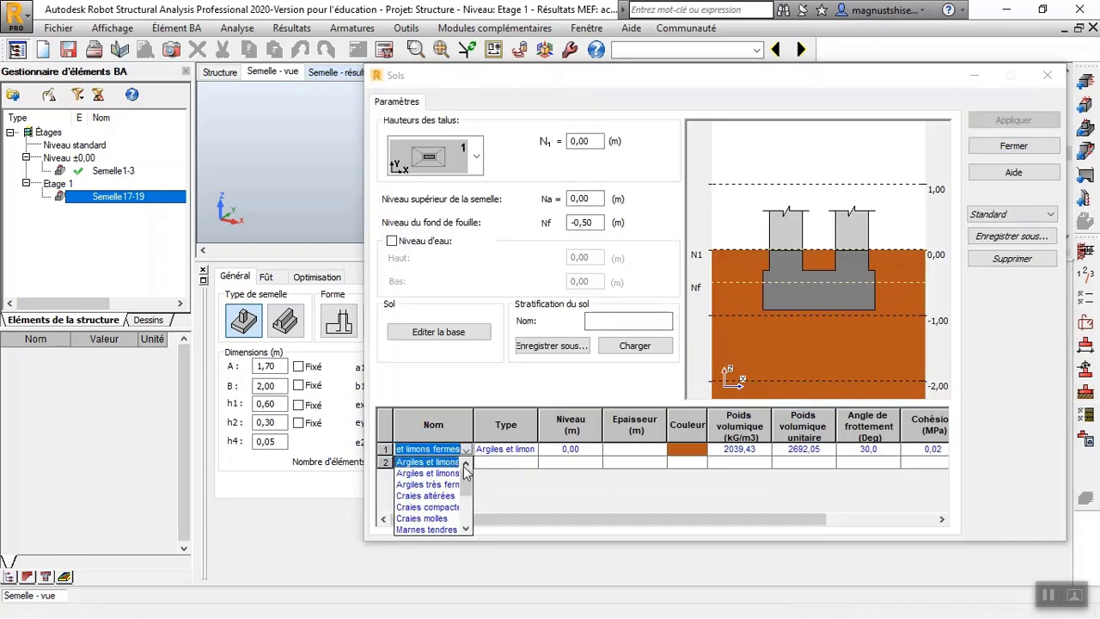
drag(465, 468, 467, 507)
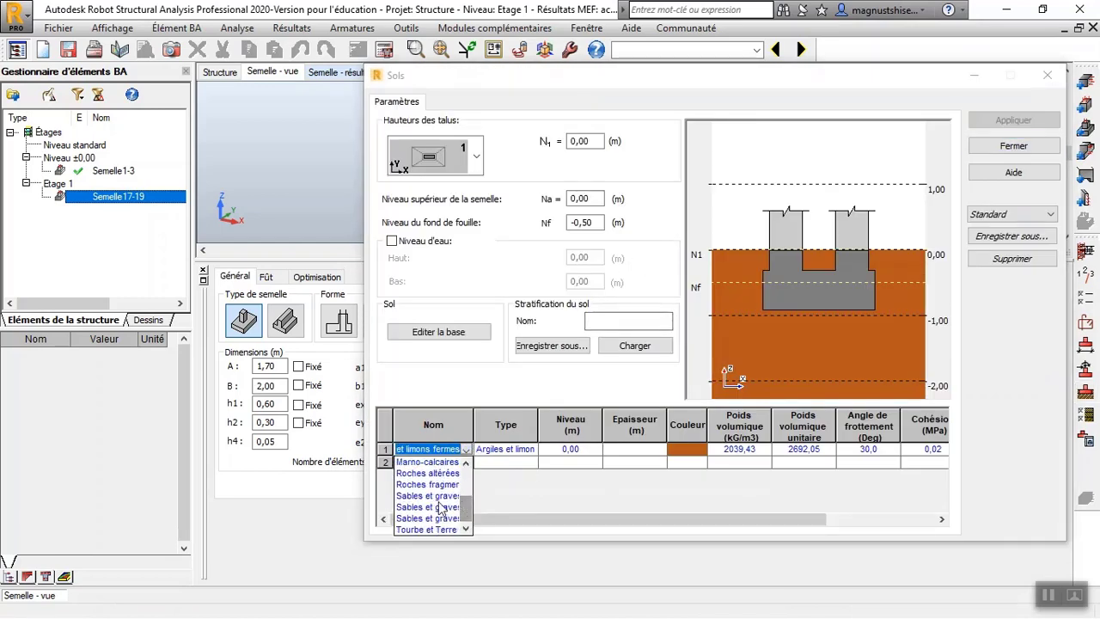
click(436, 512)
click(587, 222)
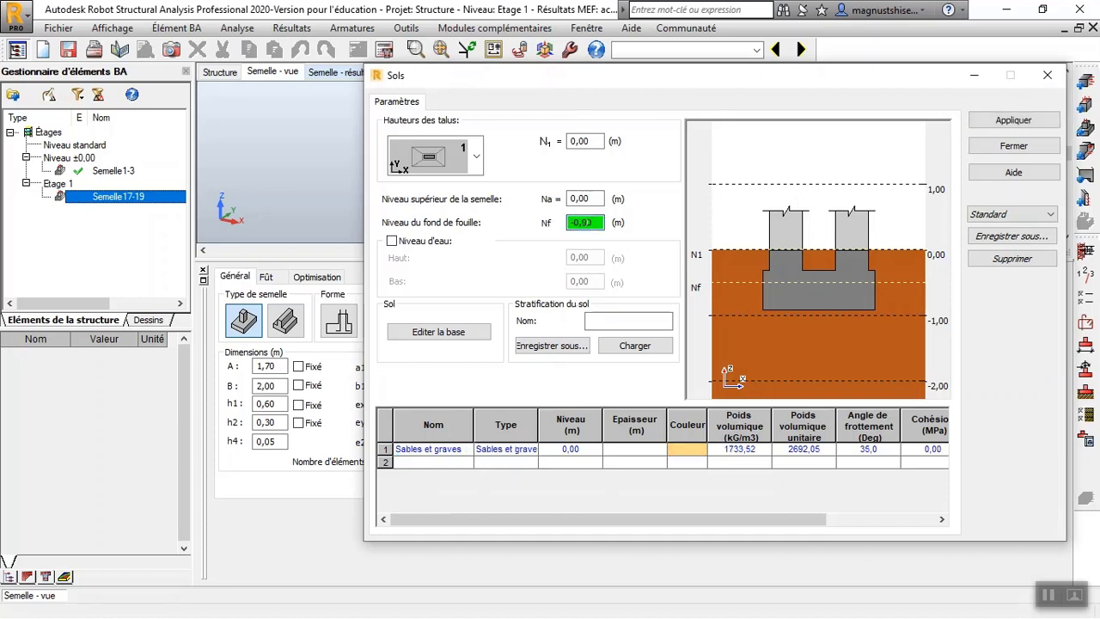
click(1013, 120)
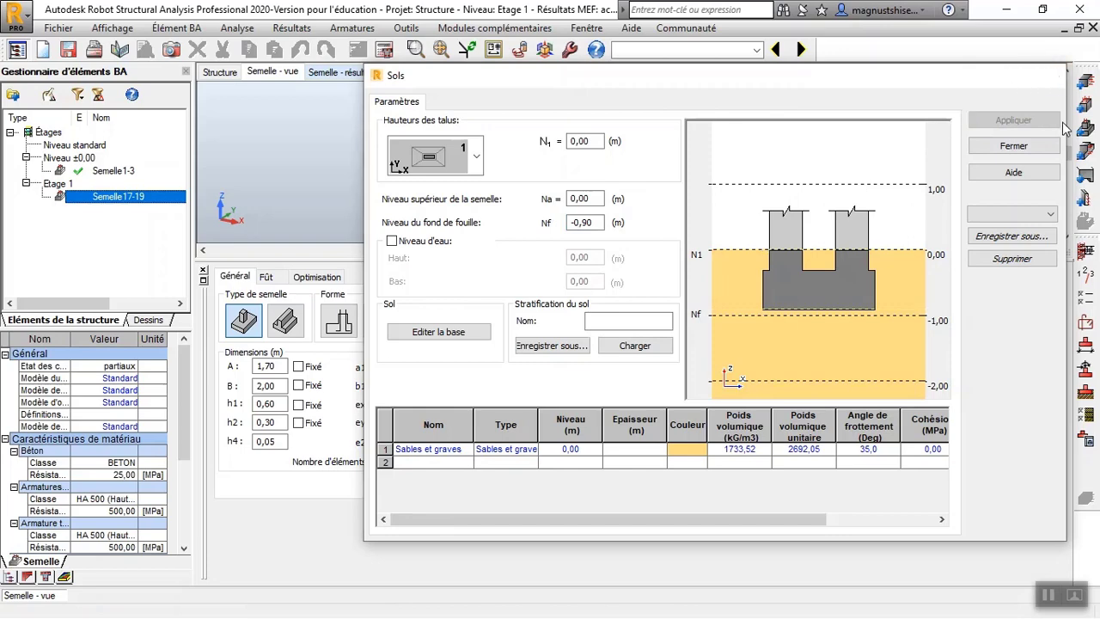
click(1049, 75)
- Set the admissible soil stress qu to 0,5 MPa in the geotechnical options
click(1085, 415)
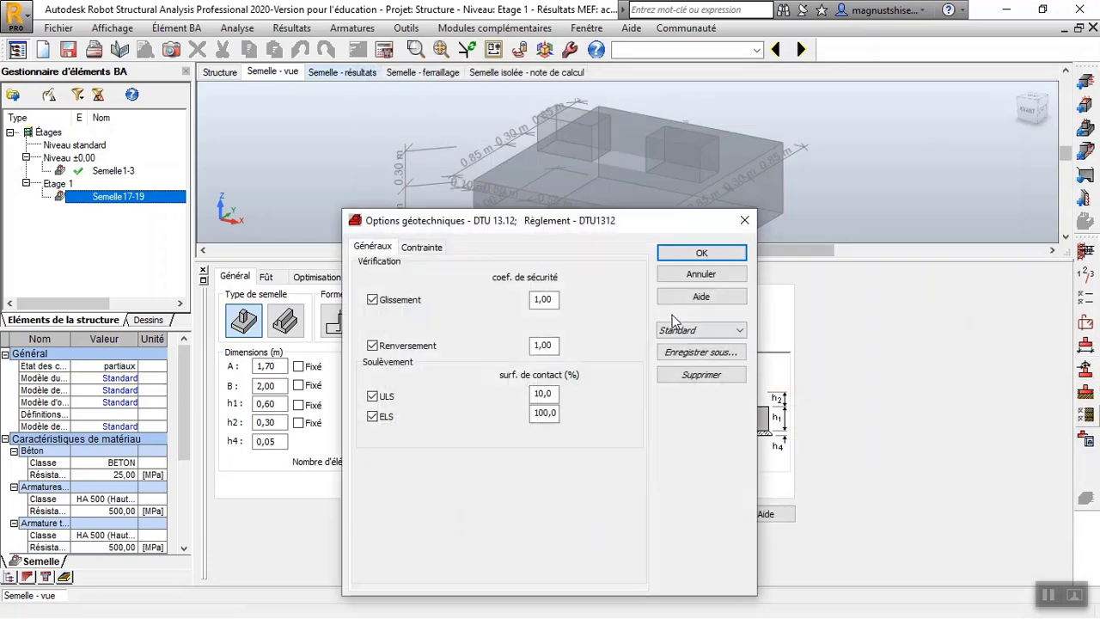
click(421, 248)
double_click(404, 420)
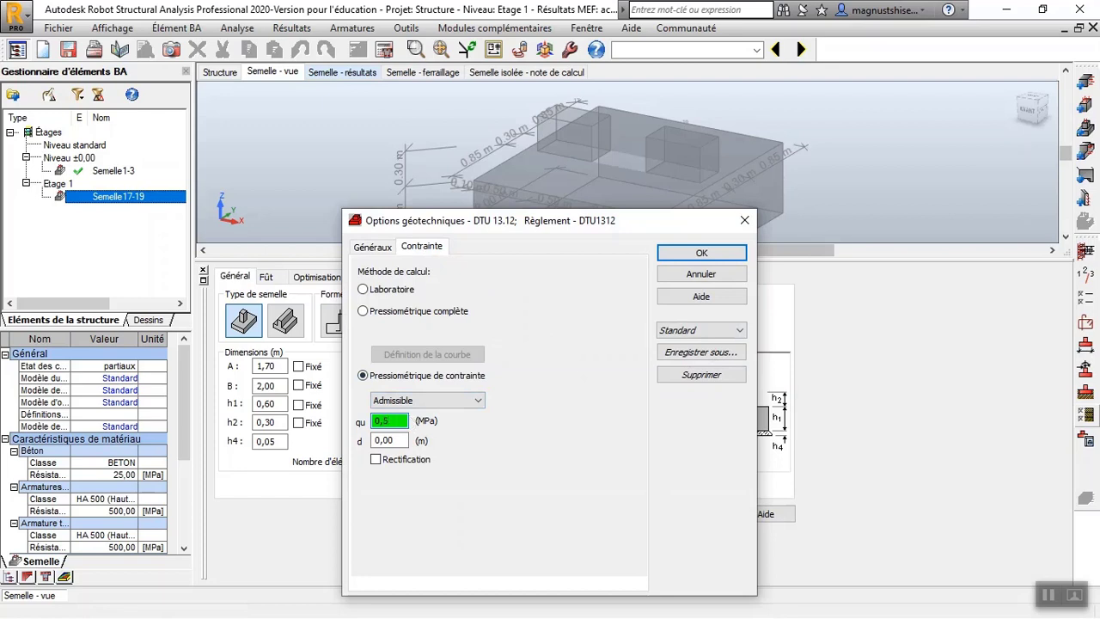
click(701, 252)
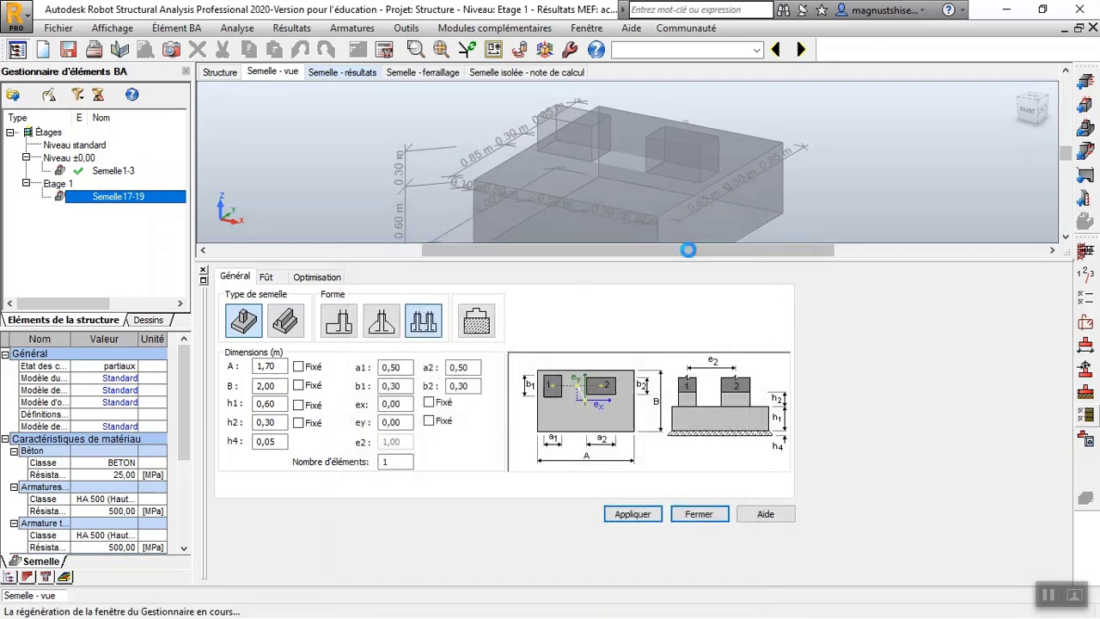
- Restrict the footing's transverse reinforcement to 8 mm bars in the BAEL 91 calculation options
click(1095, 304)
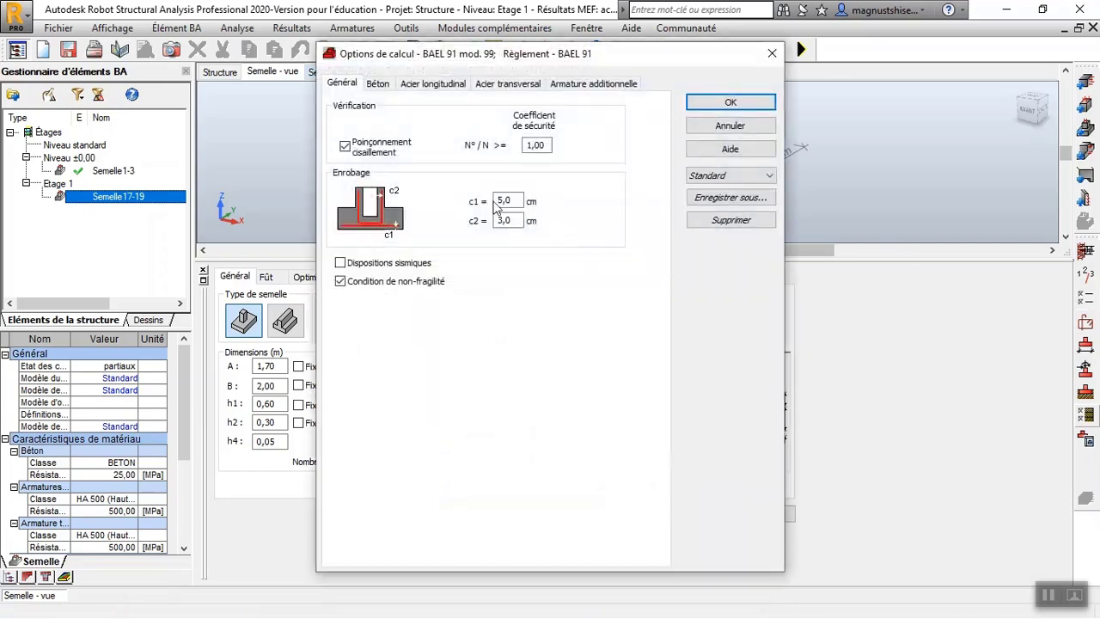
click(377, 83)
click(432, 83)
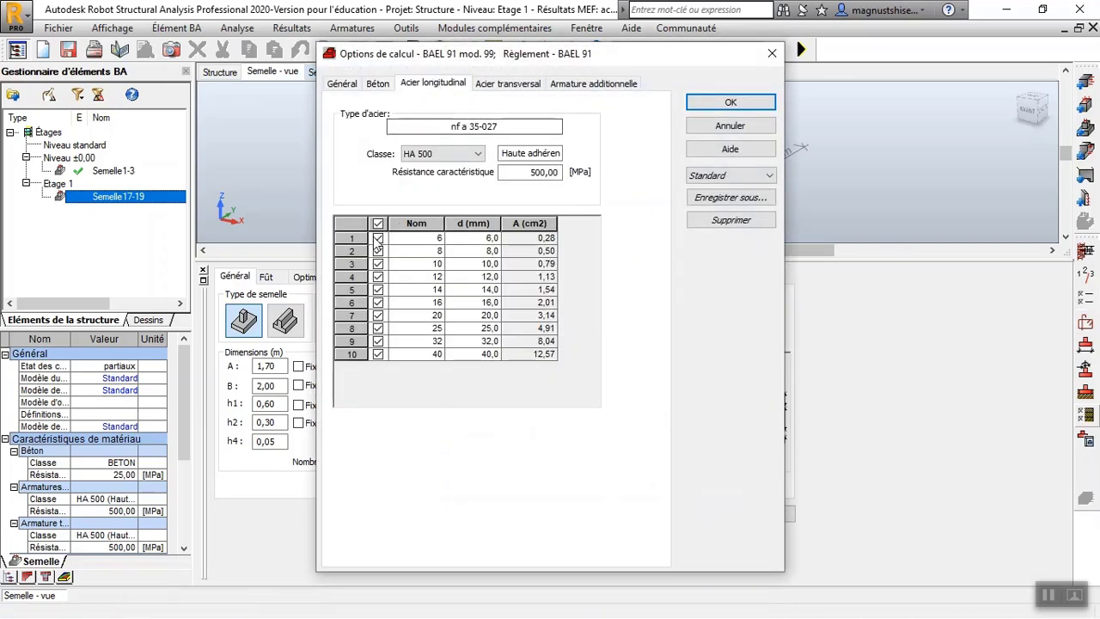
click(514, 85)
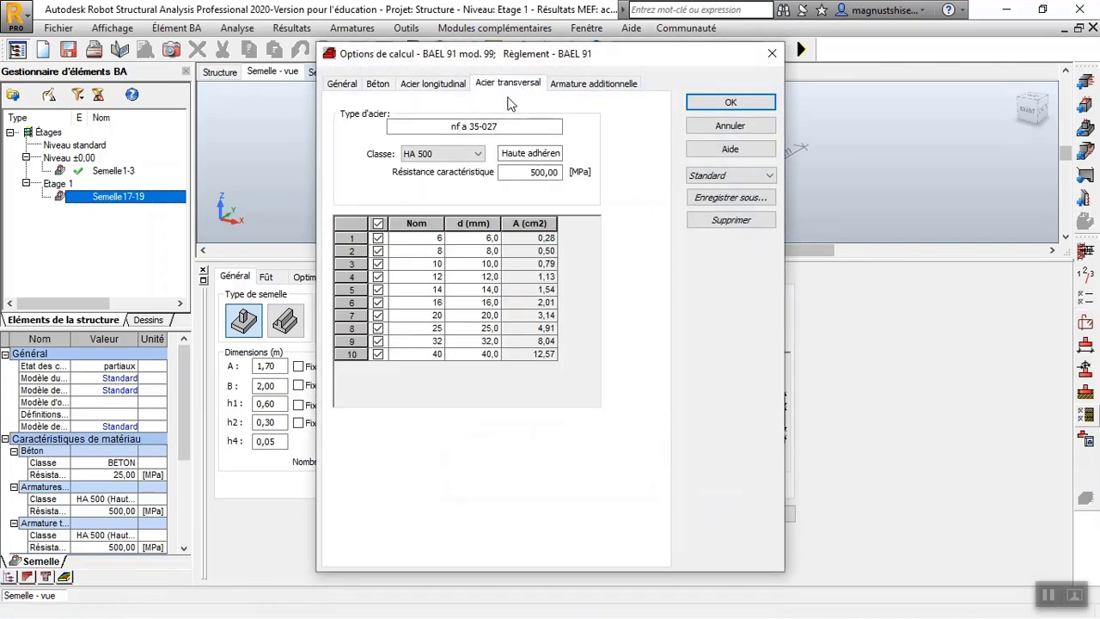
click(377, 223)
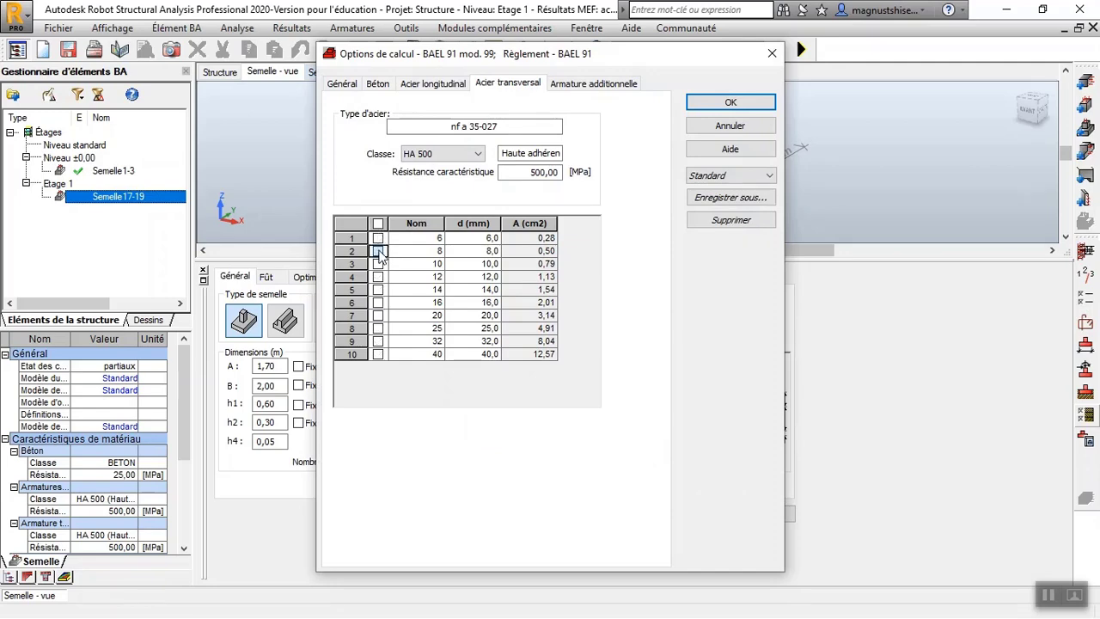
click(377, 250)
click(713, 103)
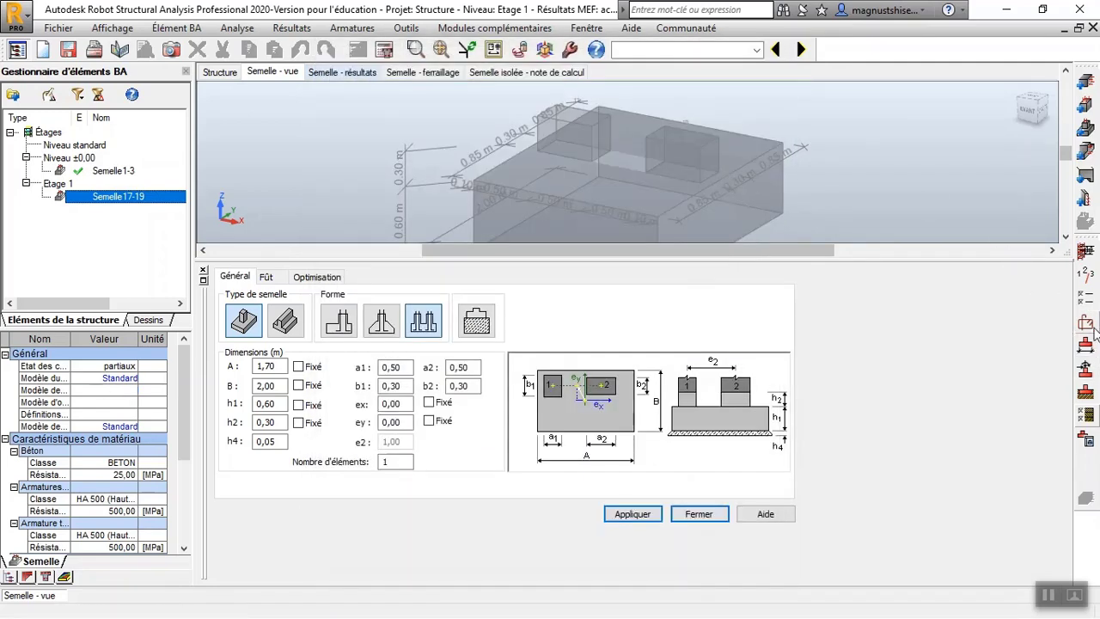
- Choose the third column-stub (Fût) reinforcement mode in the footing's reinforcement pattern
click(458, 321)
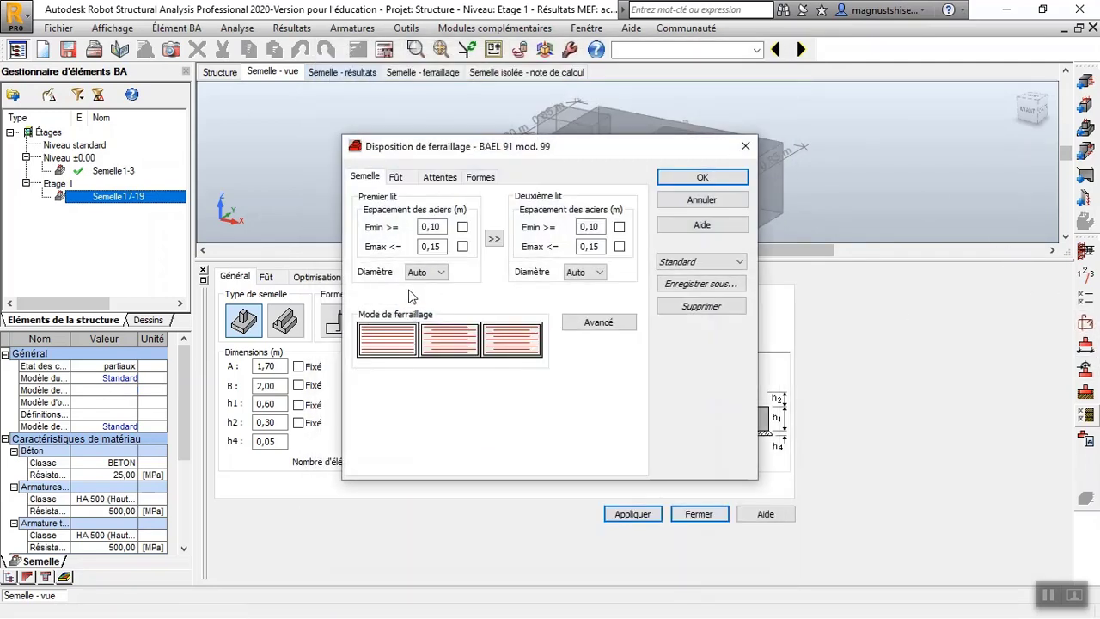
click(439, 177)
click(397, 177)
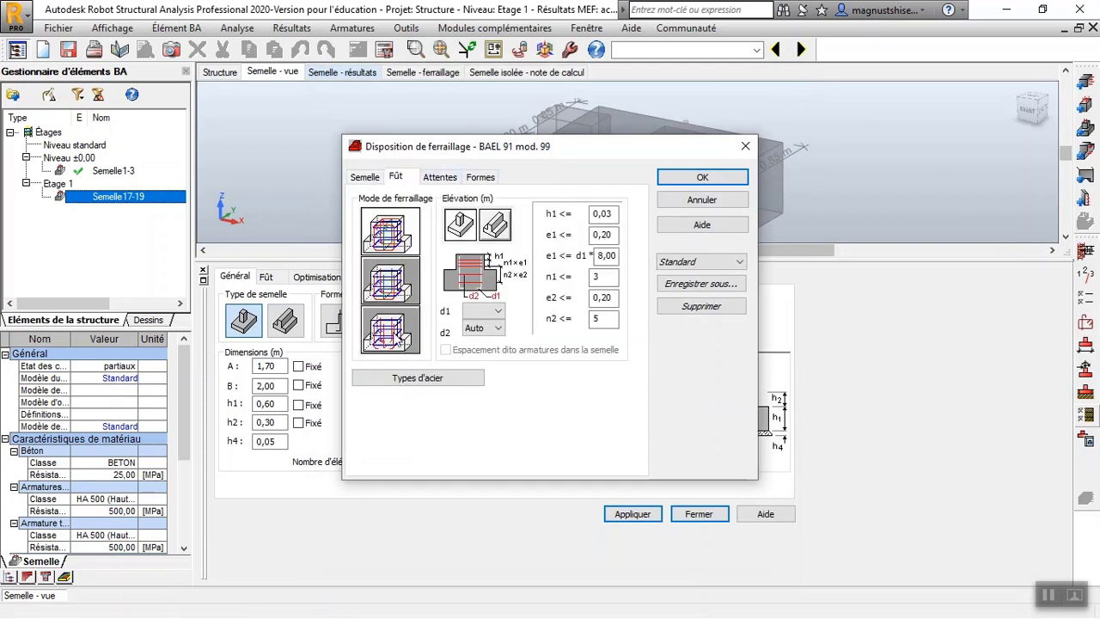
click(391, 335)
click(701, 177)
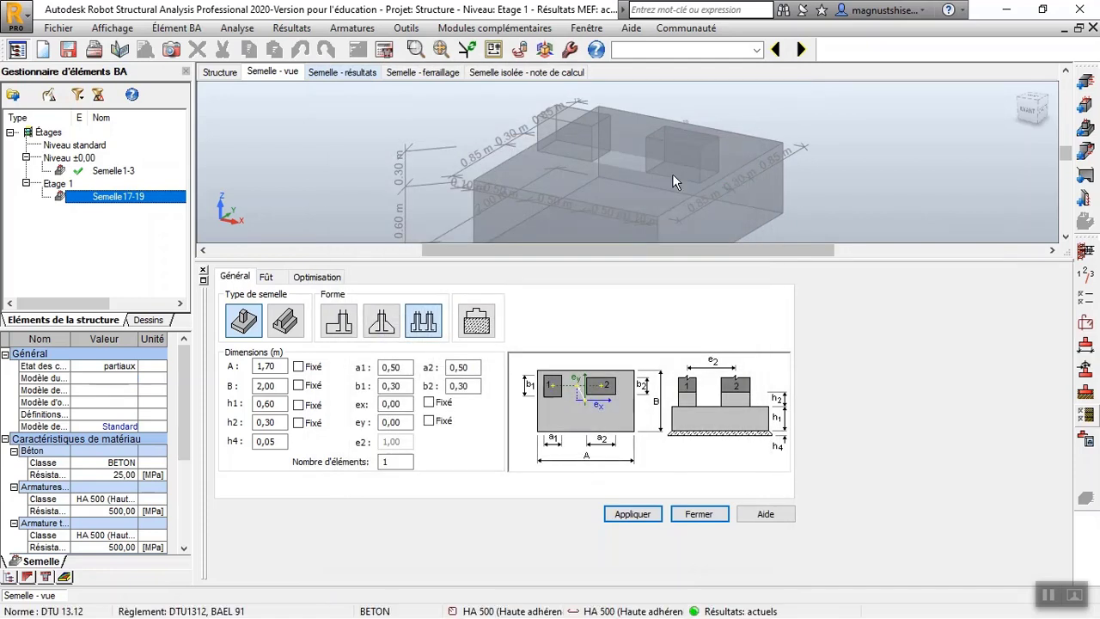
- Calculate footing Semelle17-19, then show its soil stress results and its reinforcement
click(384, 49)
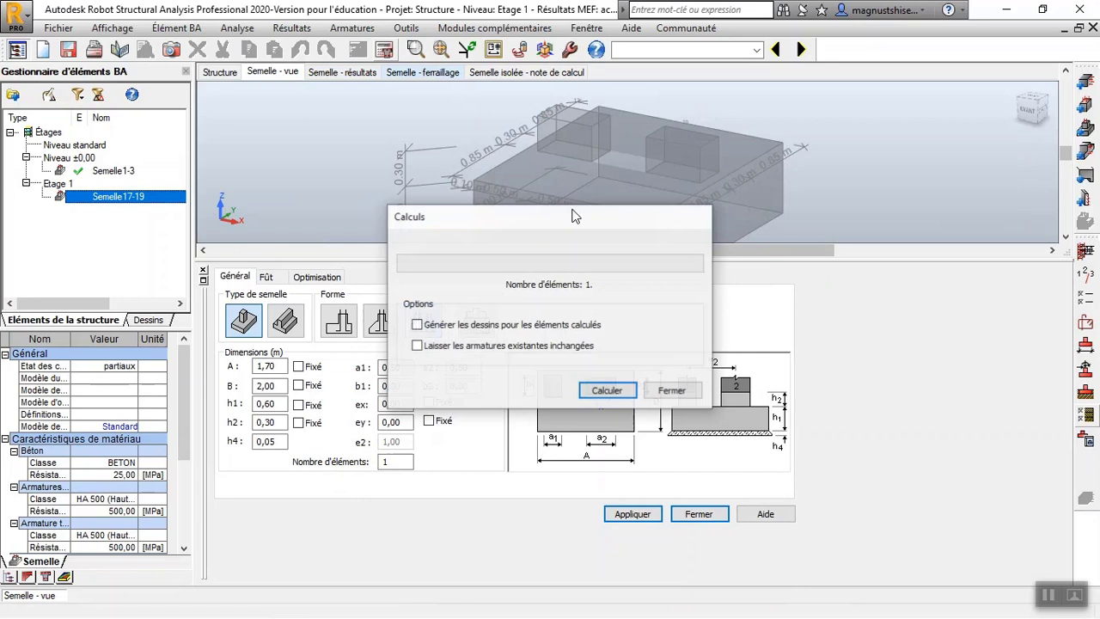
click(610, 390)
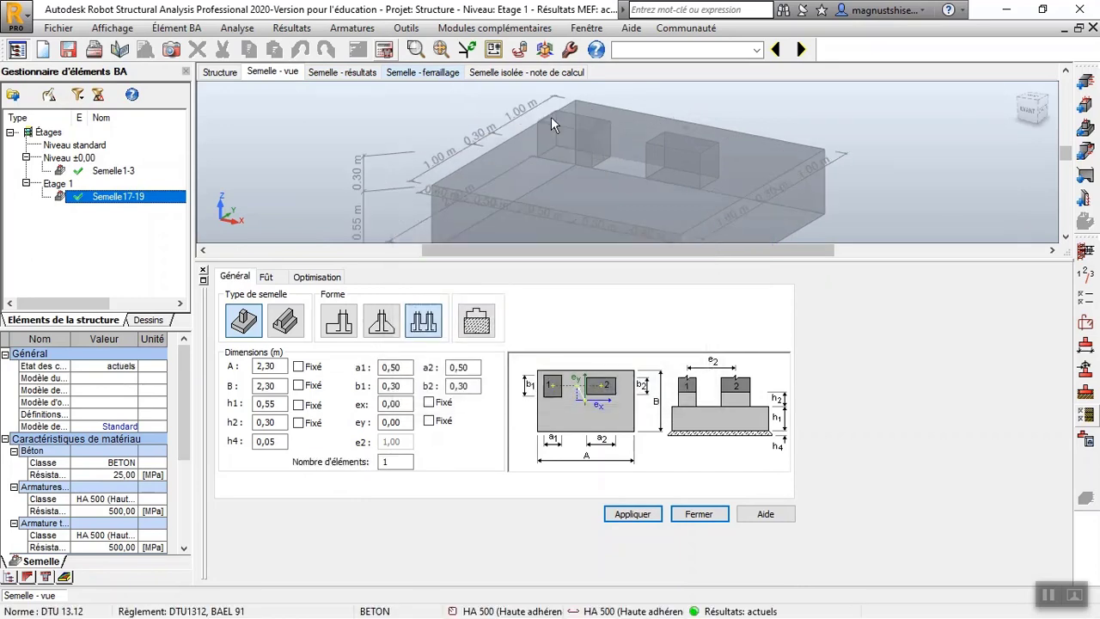
scroll(551, 117, down, 3)
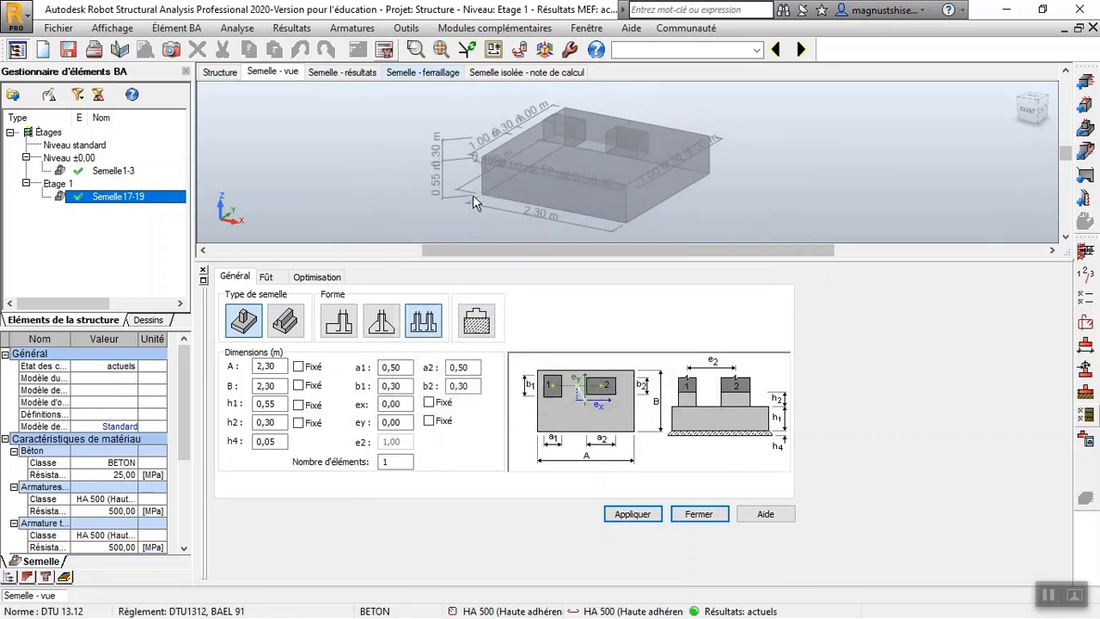
click(357, 72)
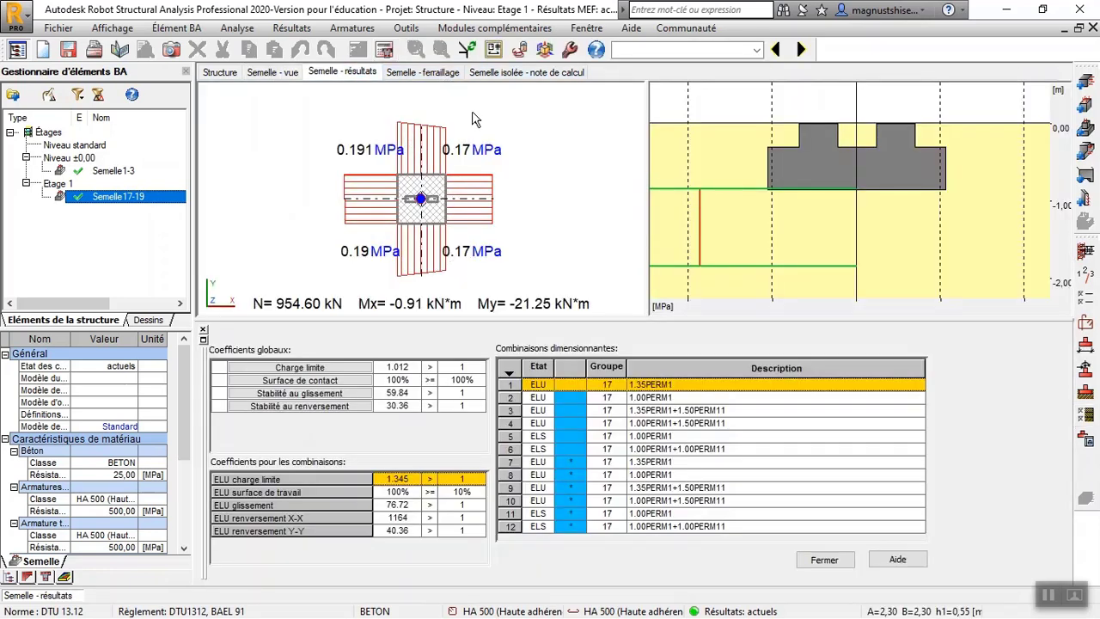
click(425, 74)
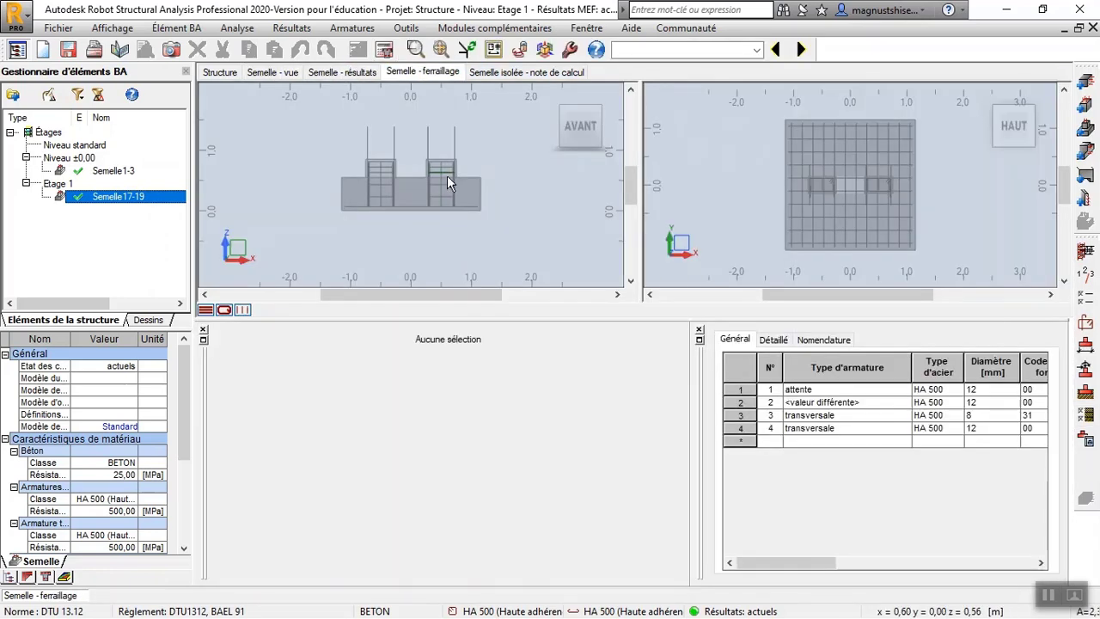
- Return to the Géométrie layout and check both combined footings in the Base level plan
click(757, 50)
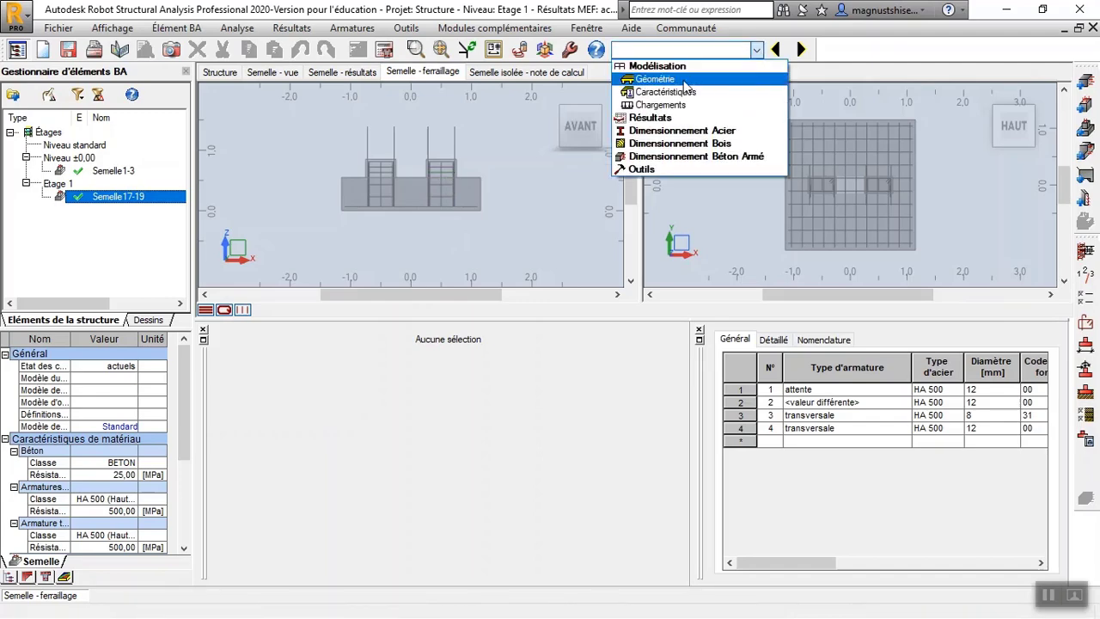
click(683, 80)
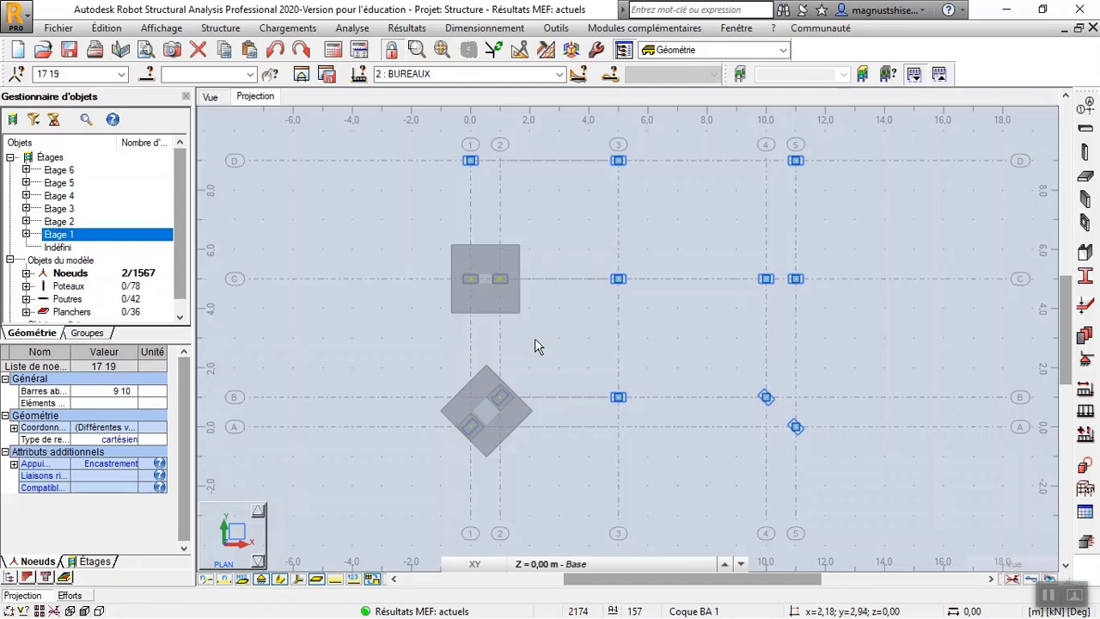
scroll(534, 338, up, 2)
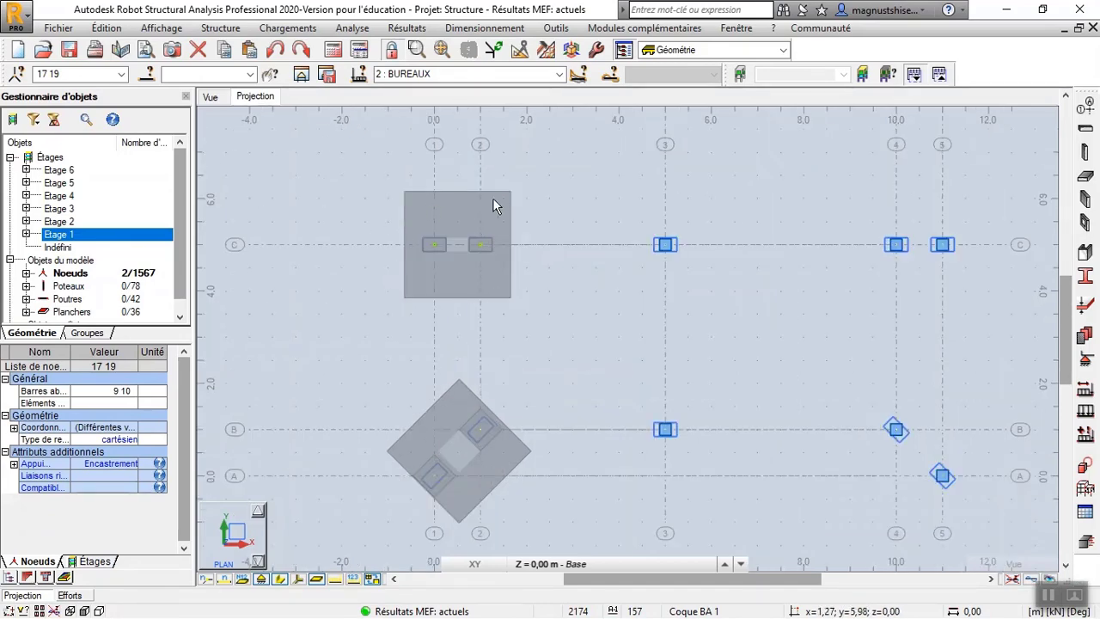
scroll(579, 281, down, 2)
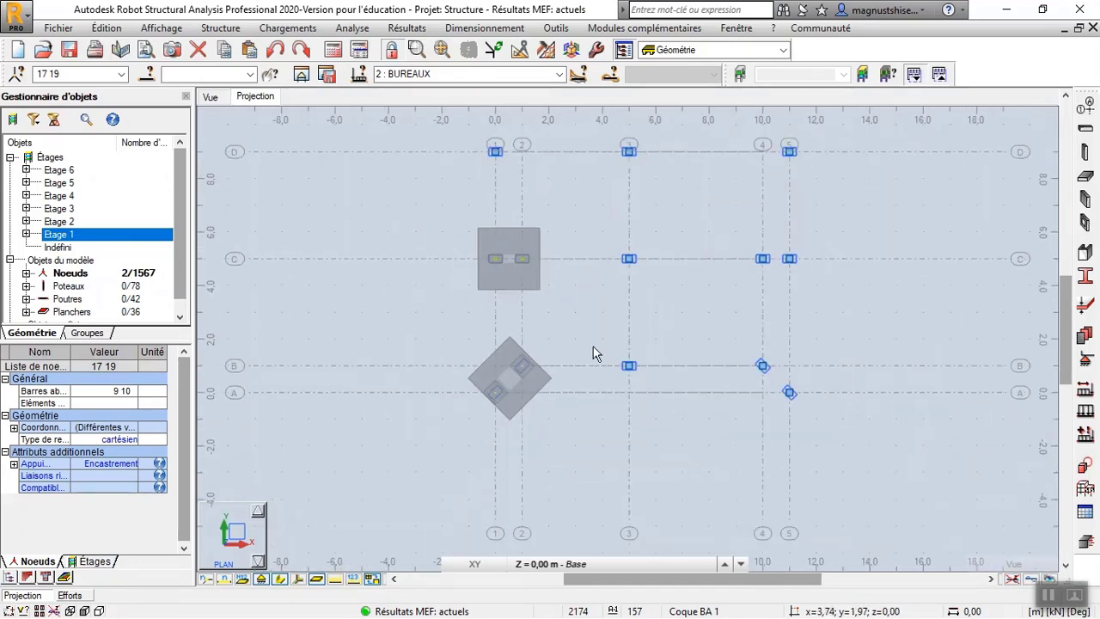
scroll(591, 351, down, 2)
scroll(627, 227, up, 2)
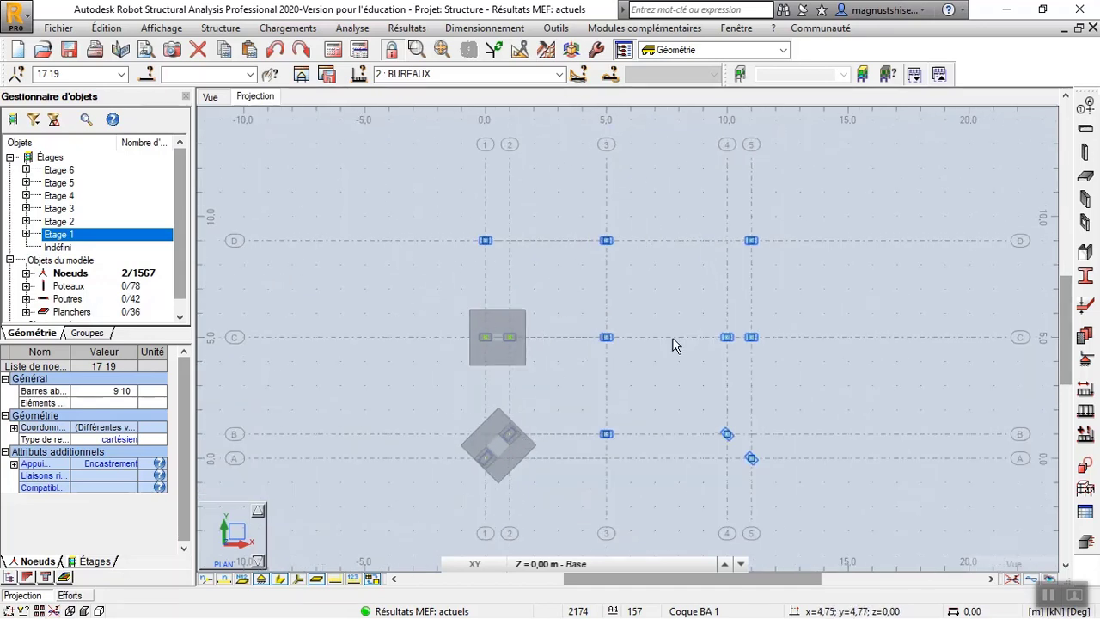
scroll(678, 331, up, 2)
scroll(668, 312, down, 1)
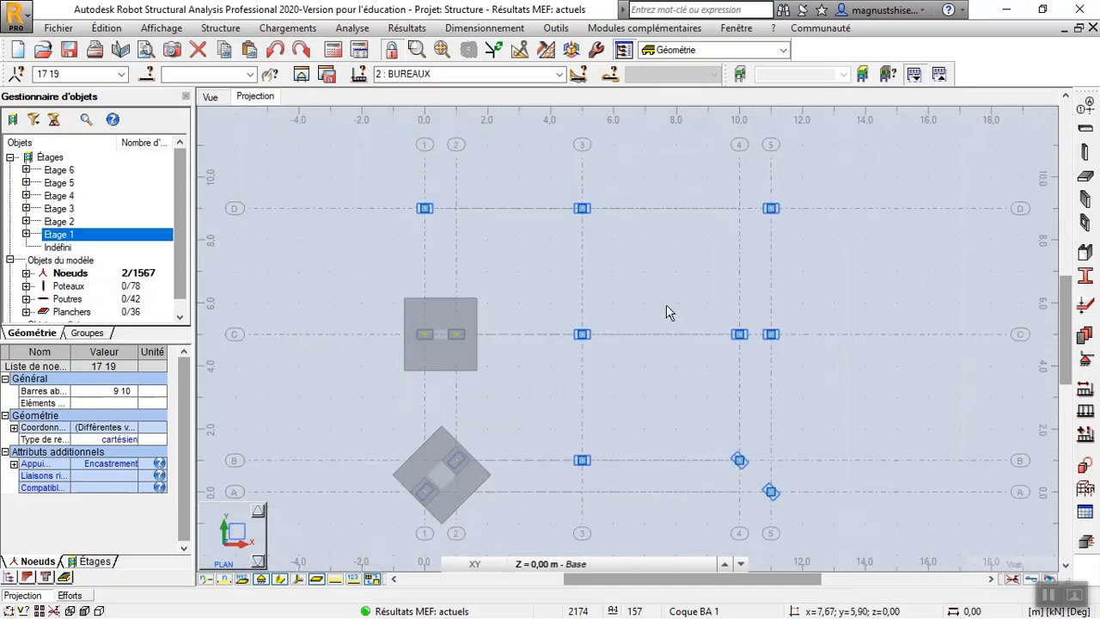